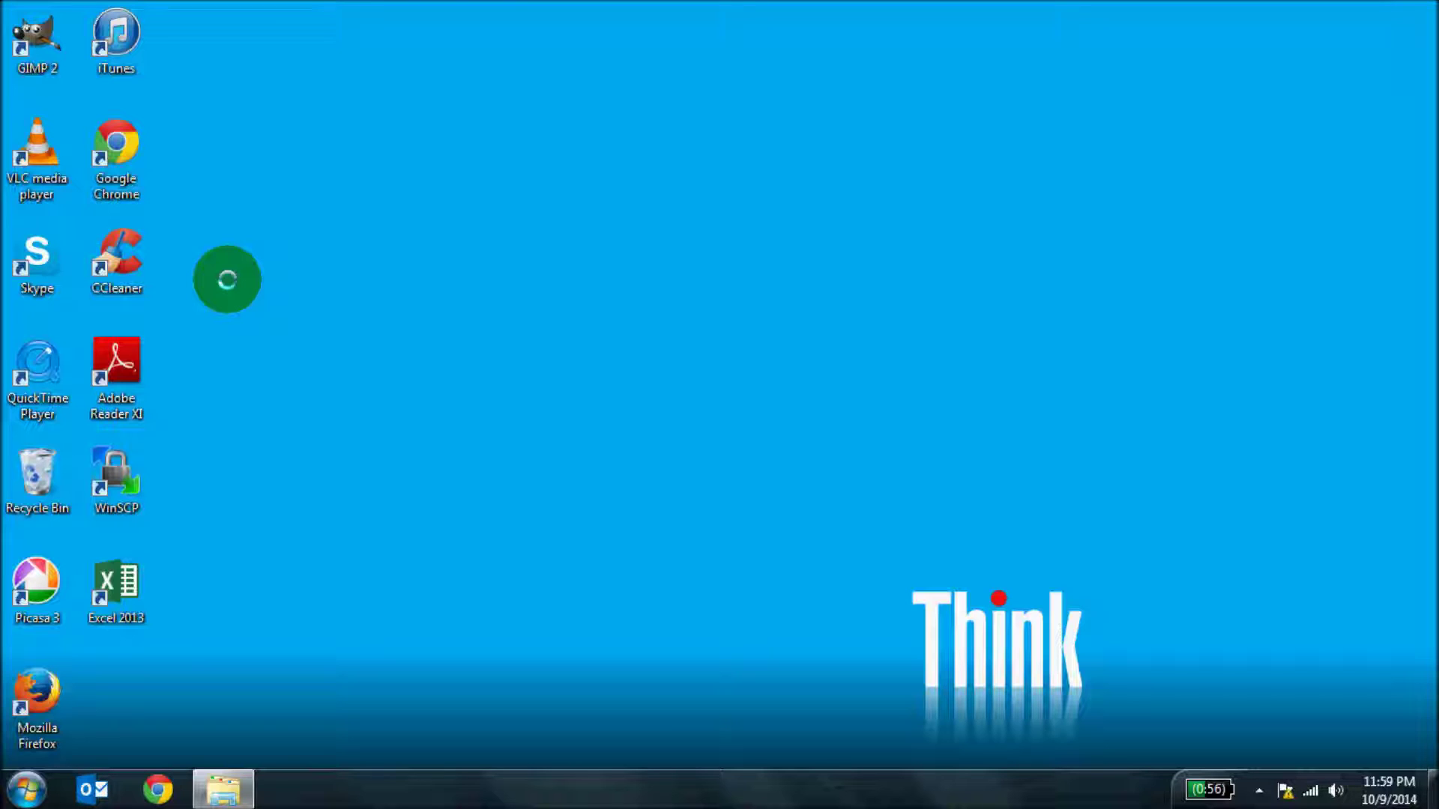
Launch Excel 2013 from its shortcut on the Windows 7 desktop
double_click(120, 583)
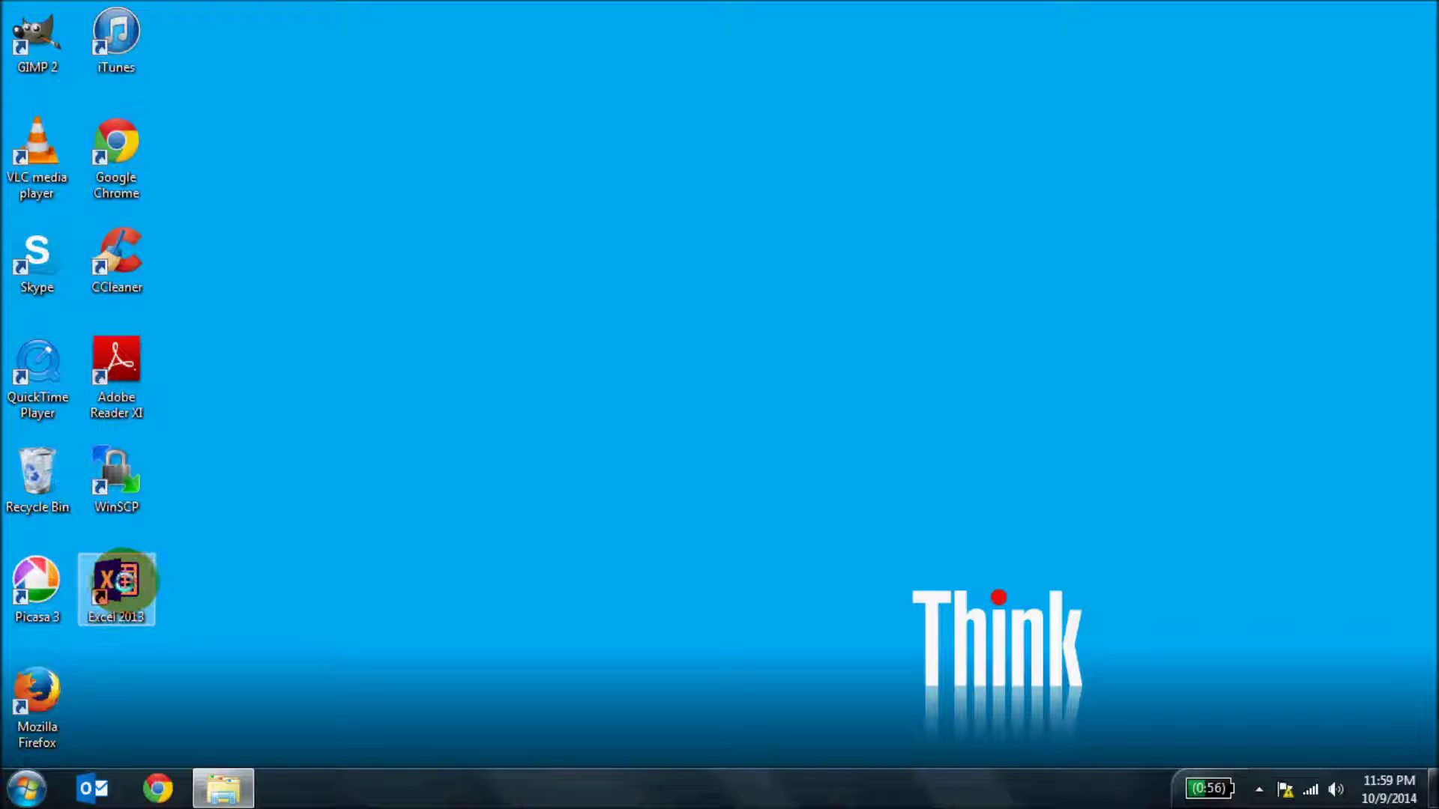
Launch Excel 2013 through Start > All Programs > Microsoft Office 2013
key("super")
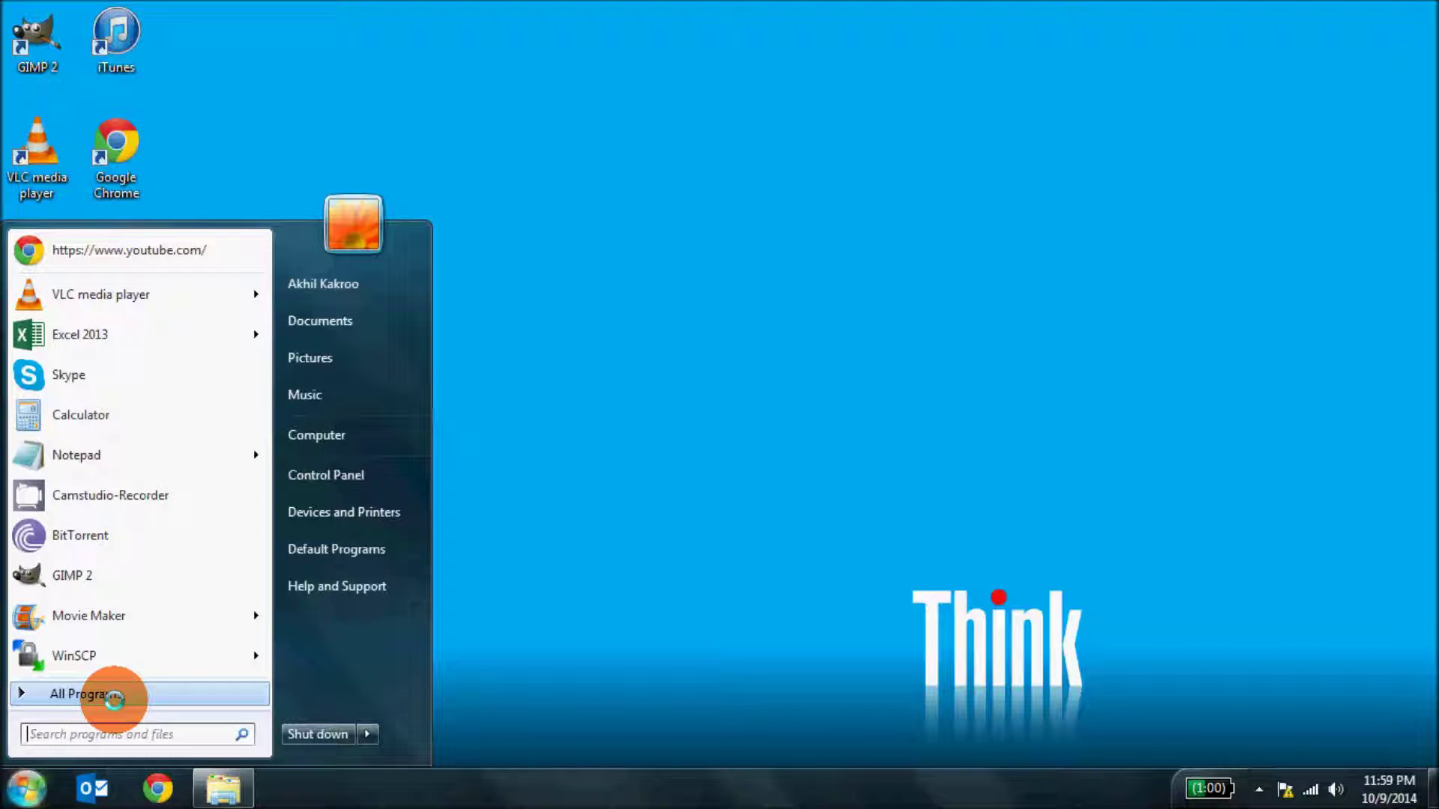
left_click(114, 699)
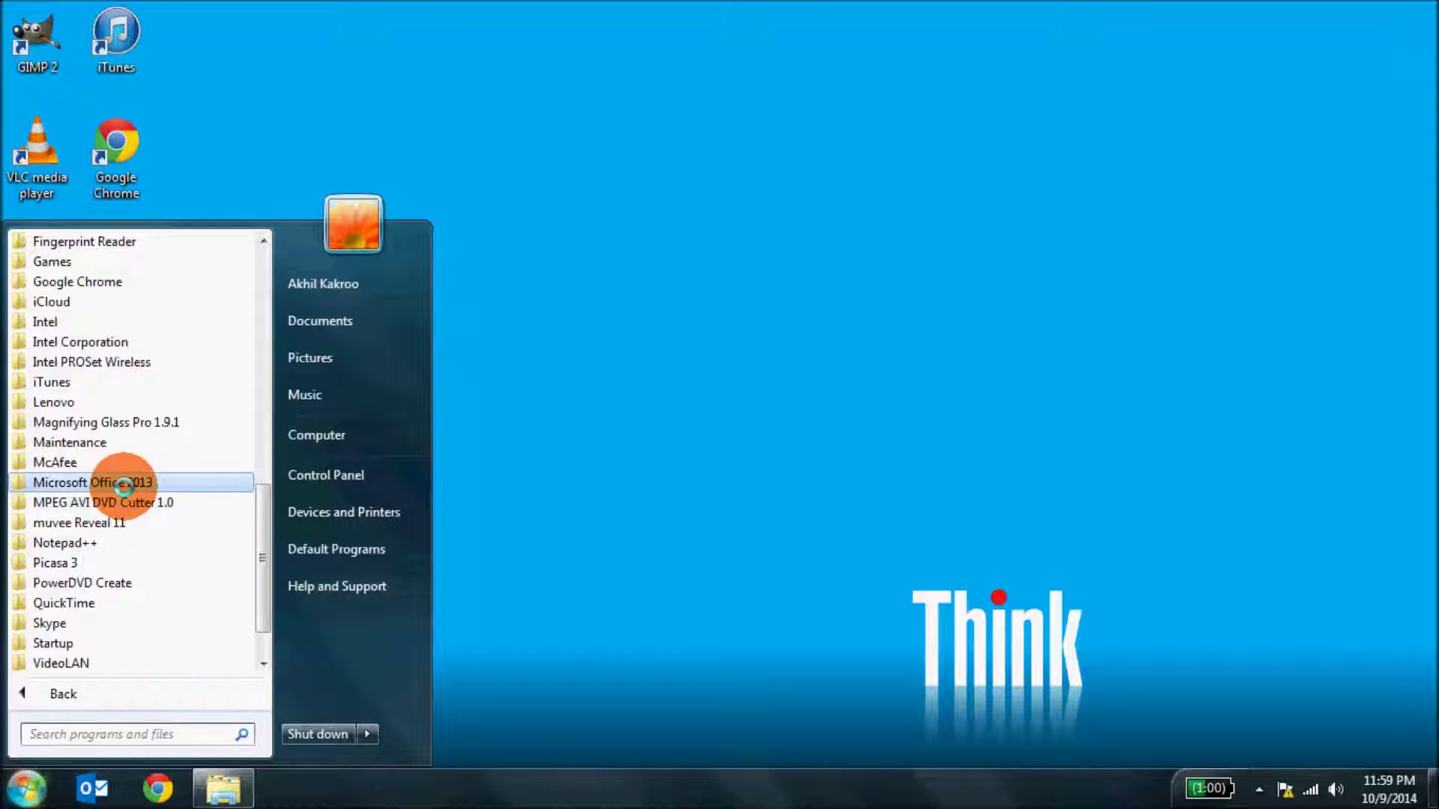
left_click(124, 483)
left_click(126, 503)
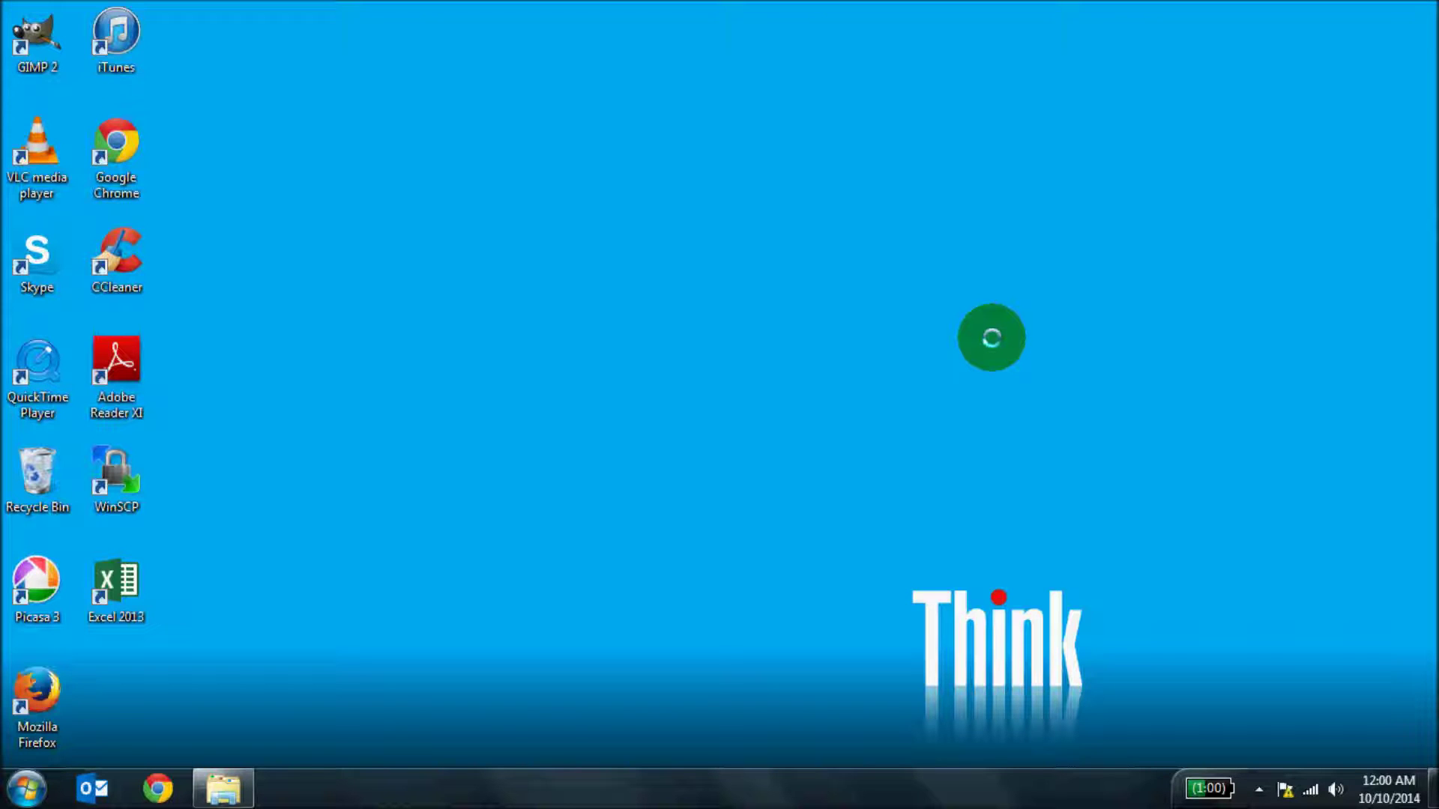
Run 'excel' from the Win+R Run box and pick the blank workbook
key("super+r")
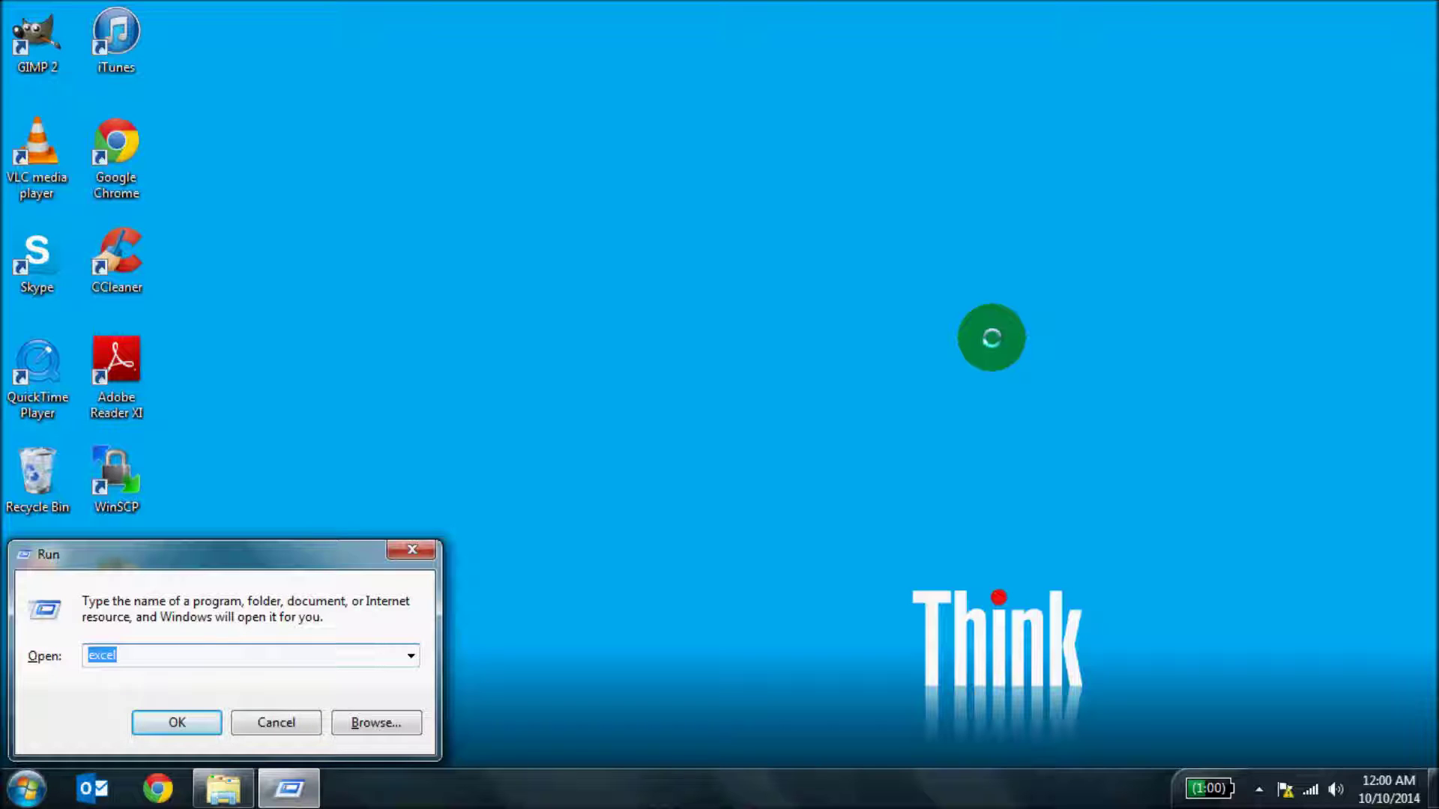
type("excel")
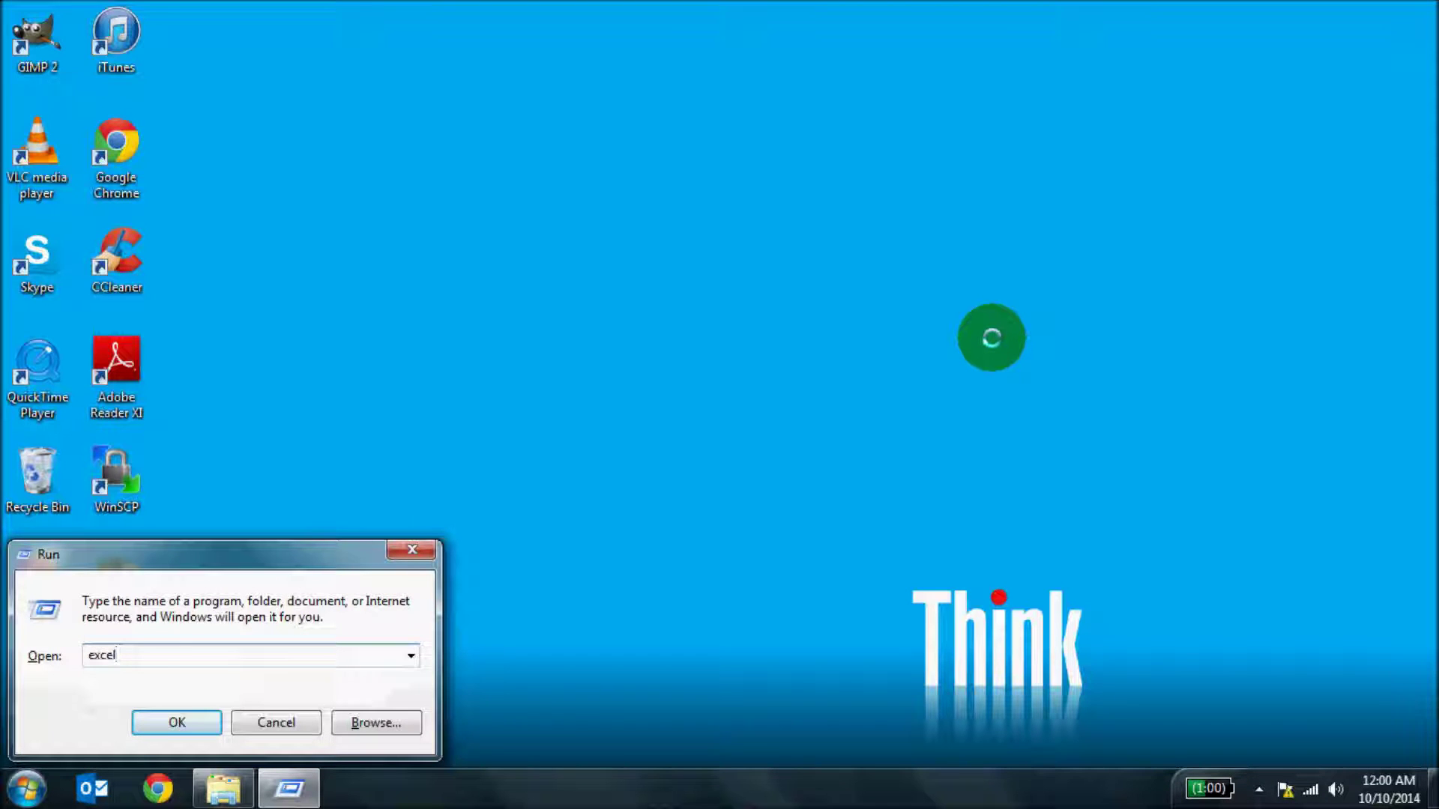
key("Return")
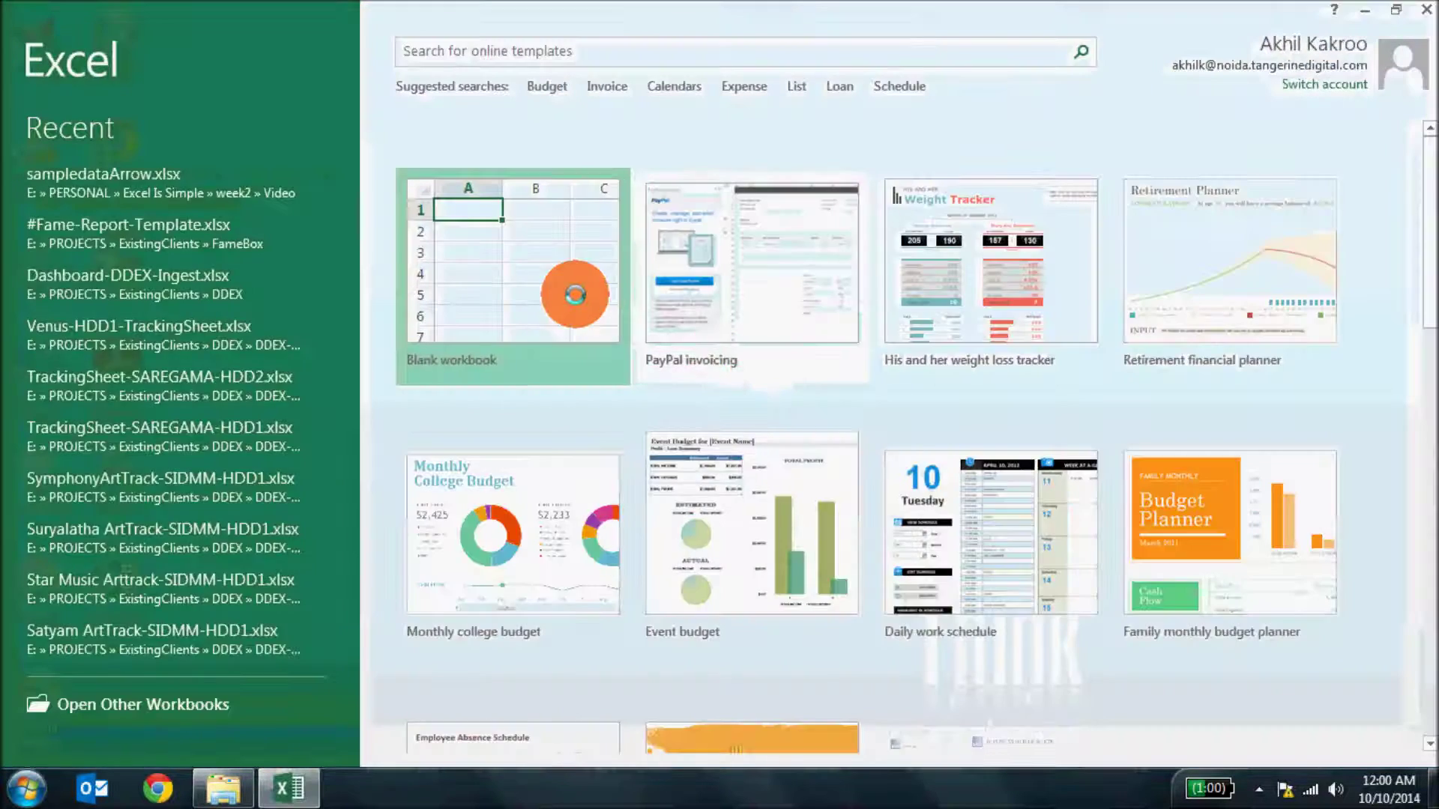
left_click(574, 294)
Create blank workbook Book1 and show the Quick Access Toolbar customization list
left_click(574, 293)
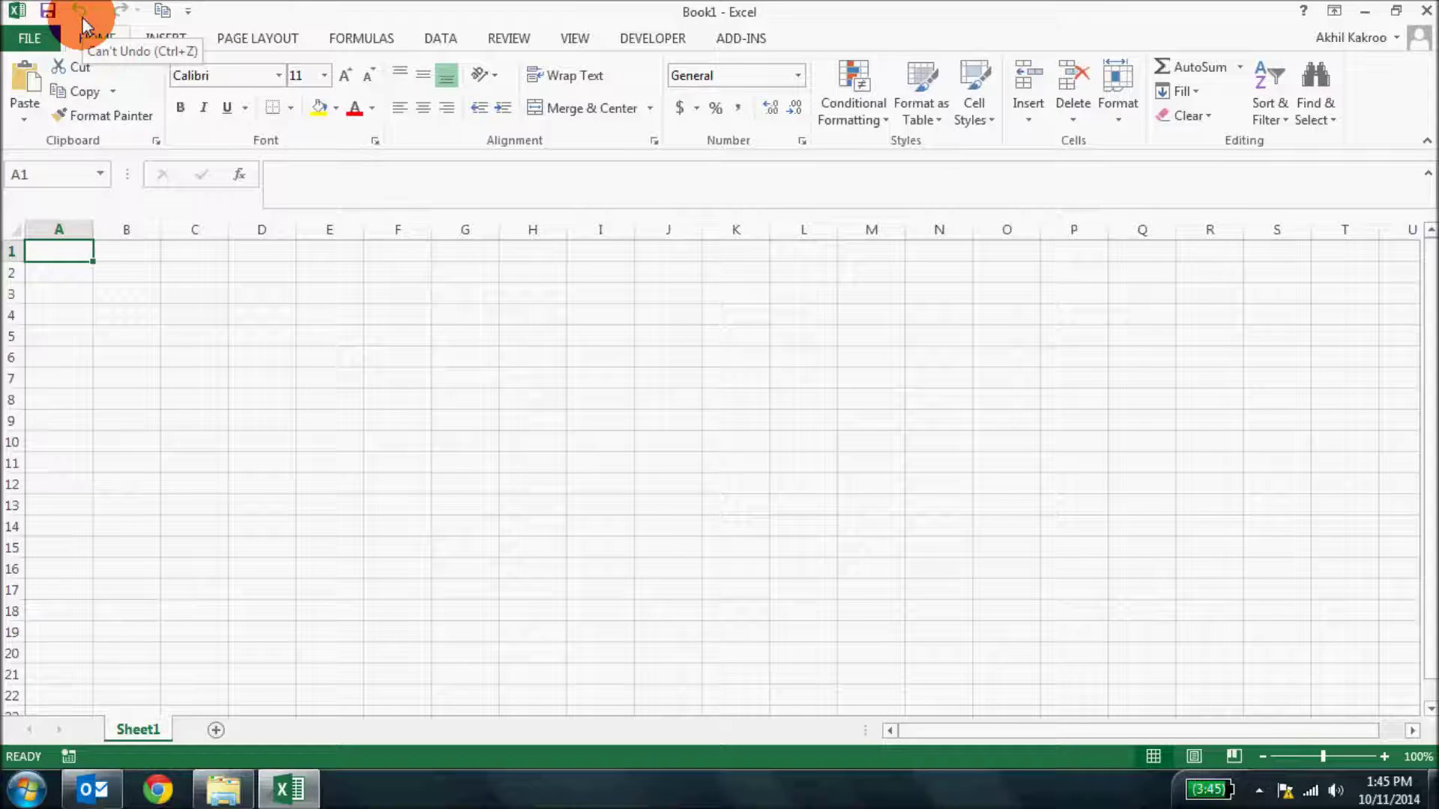
left_click(190, 12)
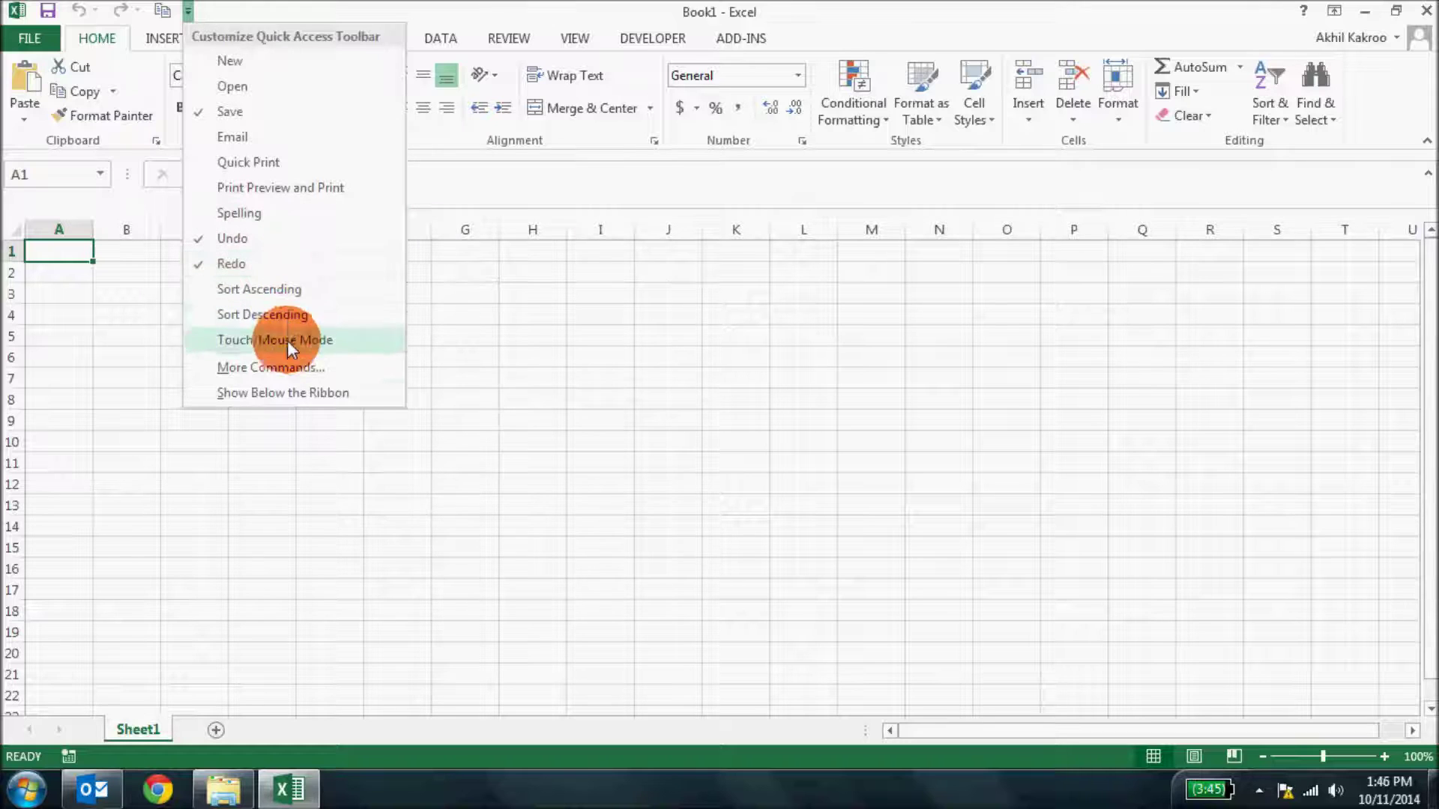
left_click(291, 367)
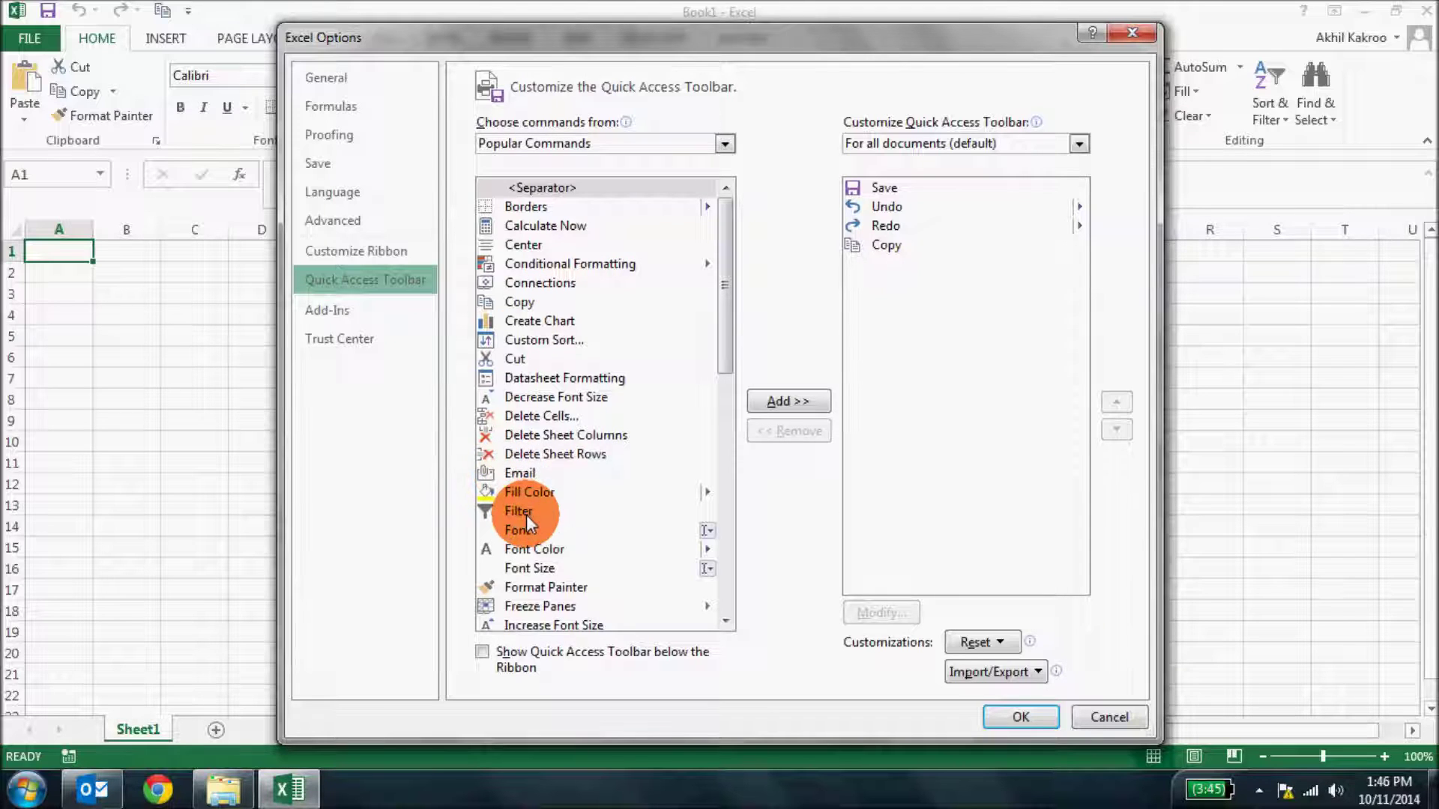
left_click(550, 301)
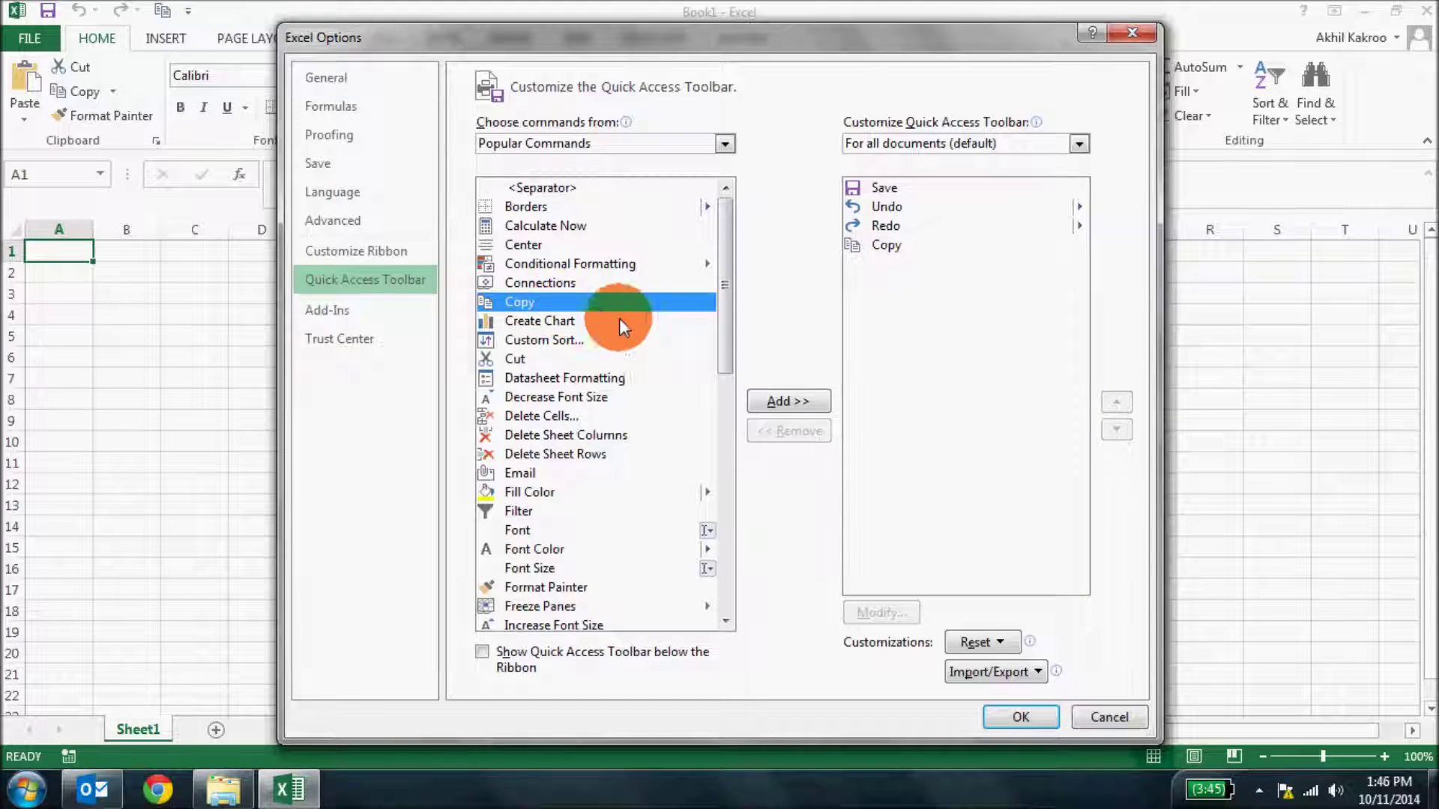
left_click(795, 398)
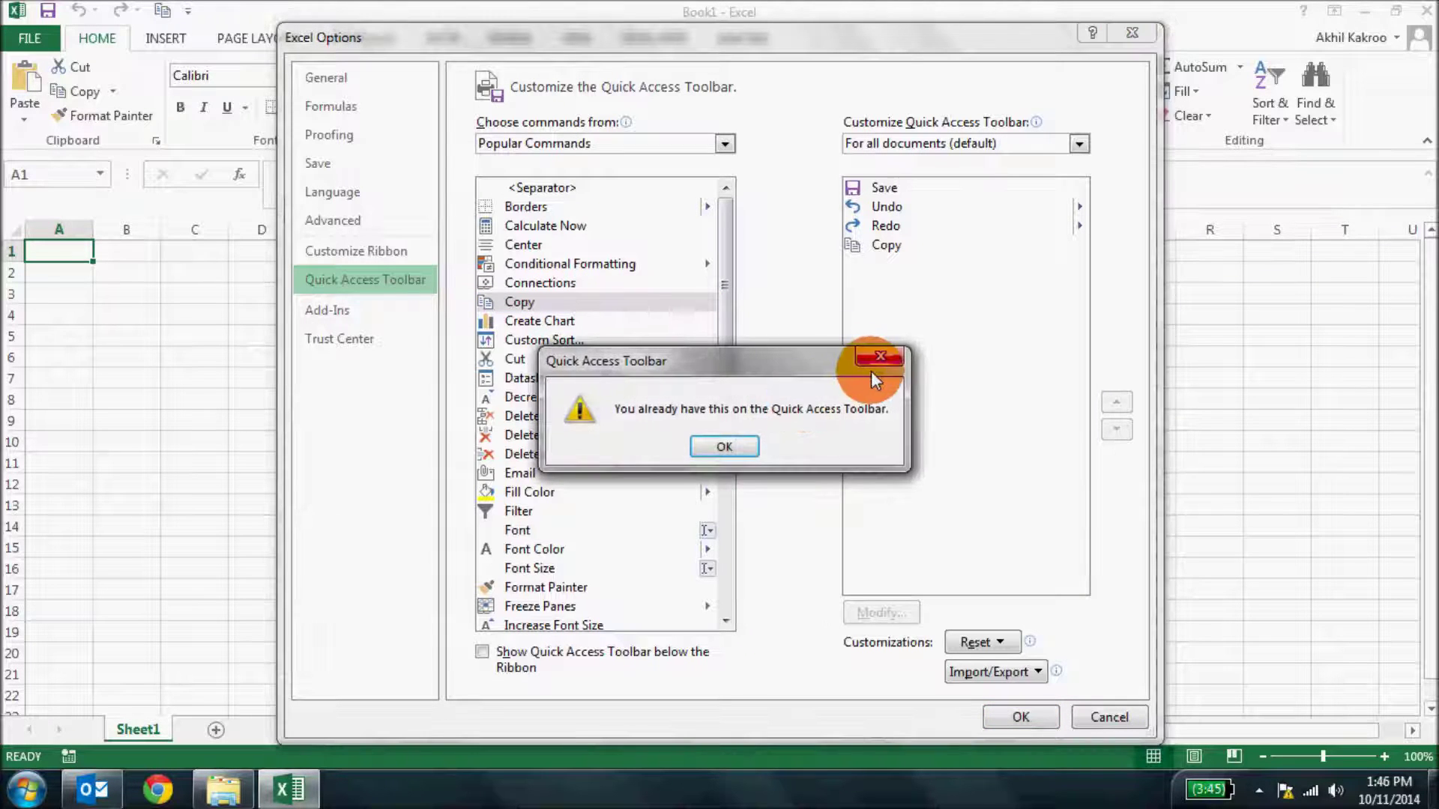
left_click(870, 367)
left_click(888, 244)
left_click(794, 430)
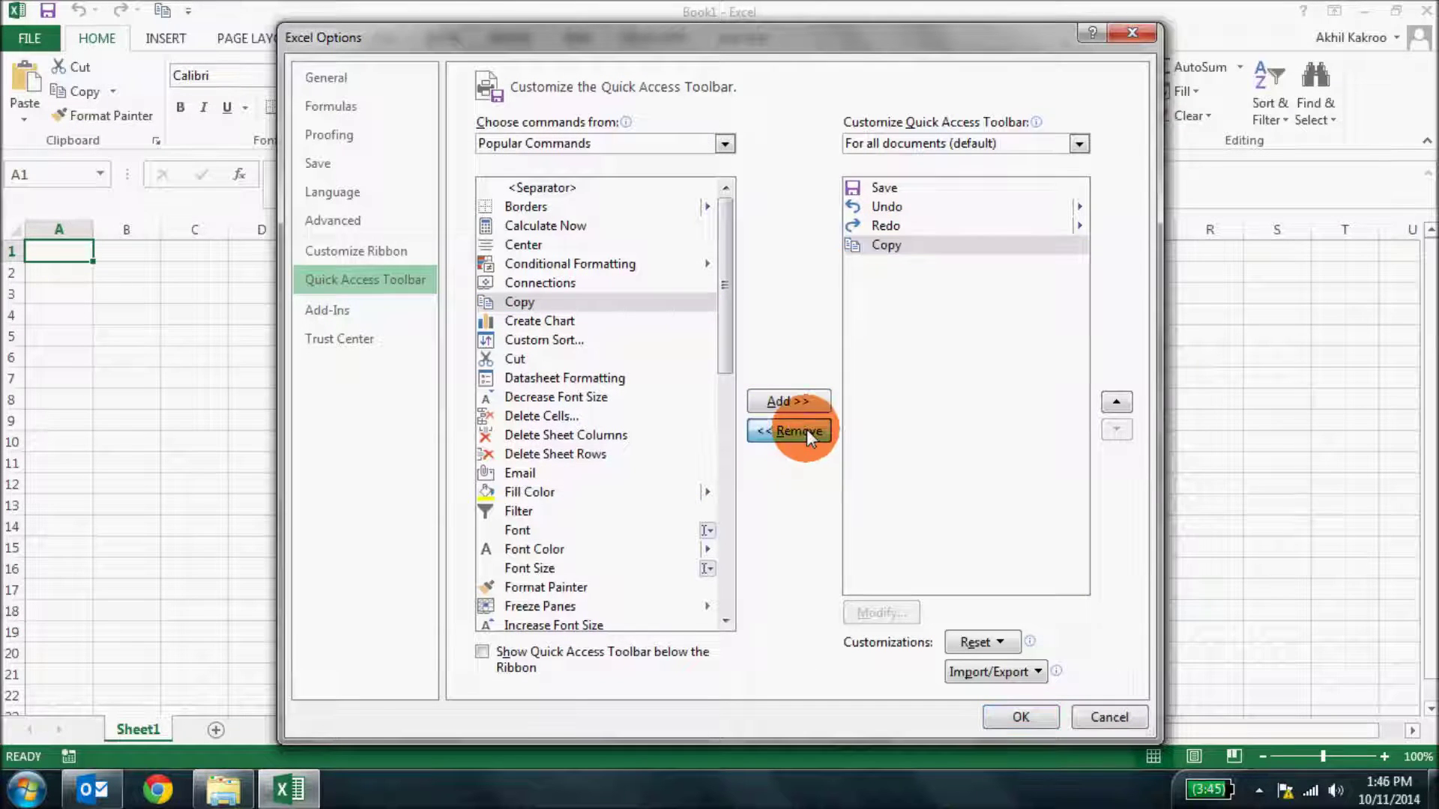
left_click(542, 303)
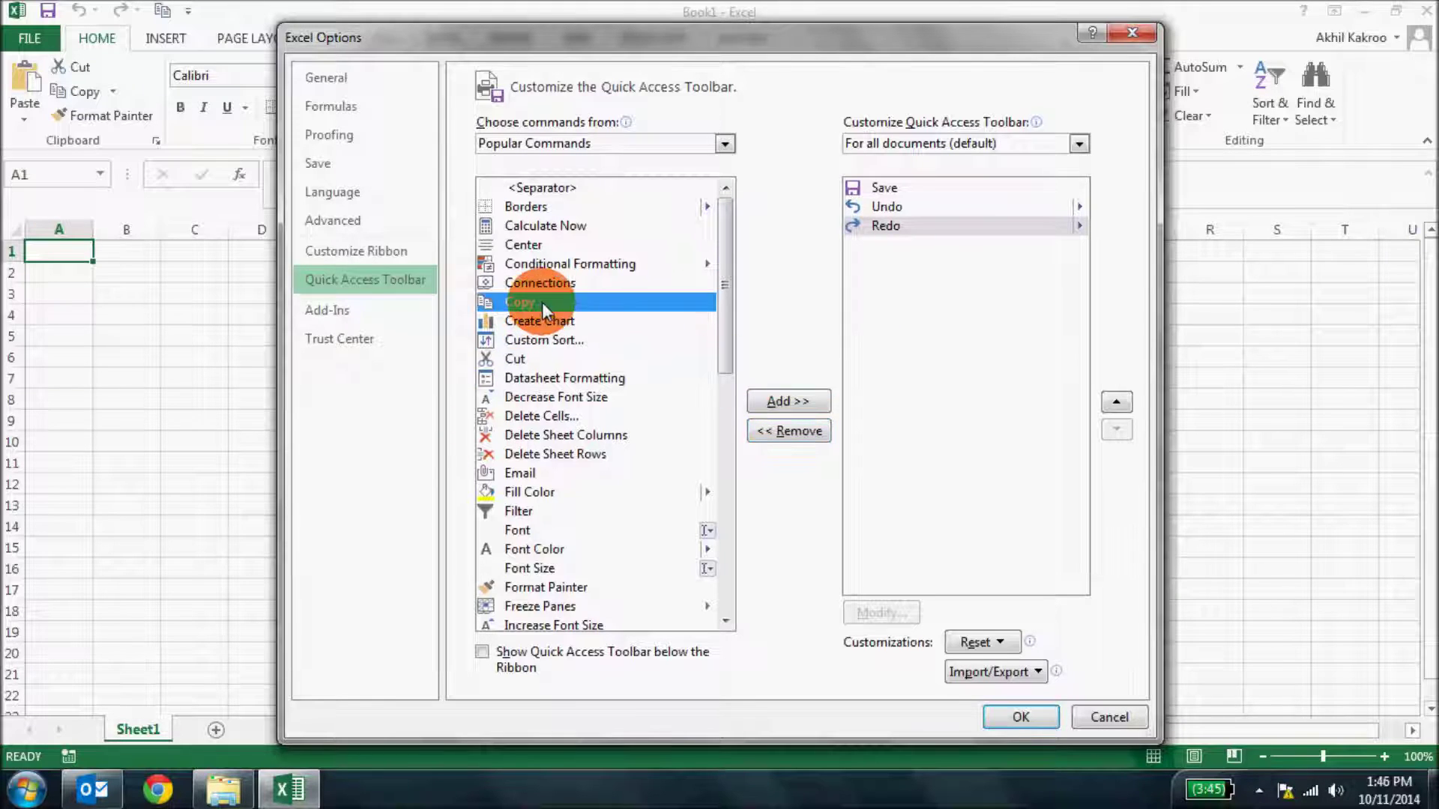
left_click(784, 401)
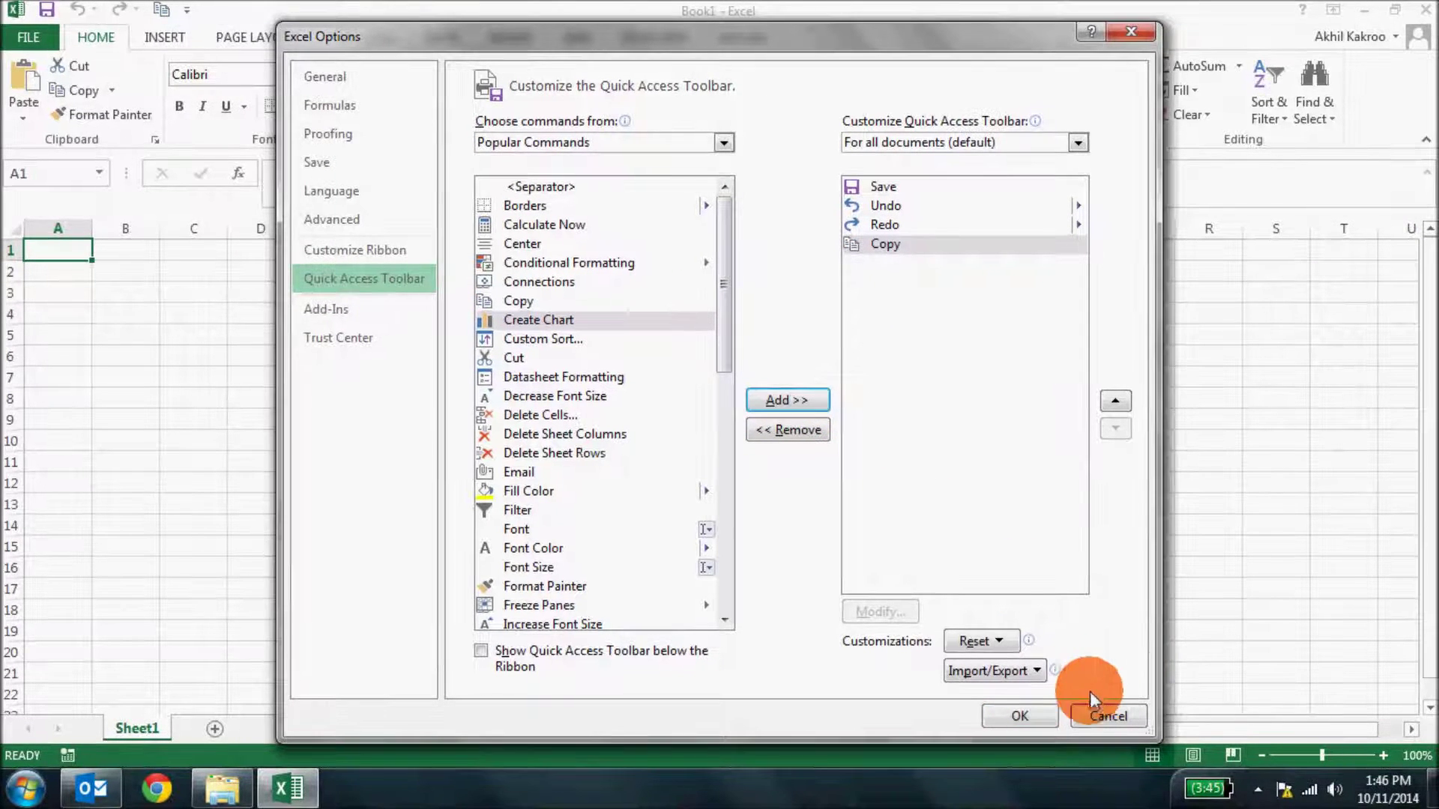
left_click(1036, 712)
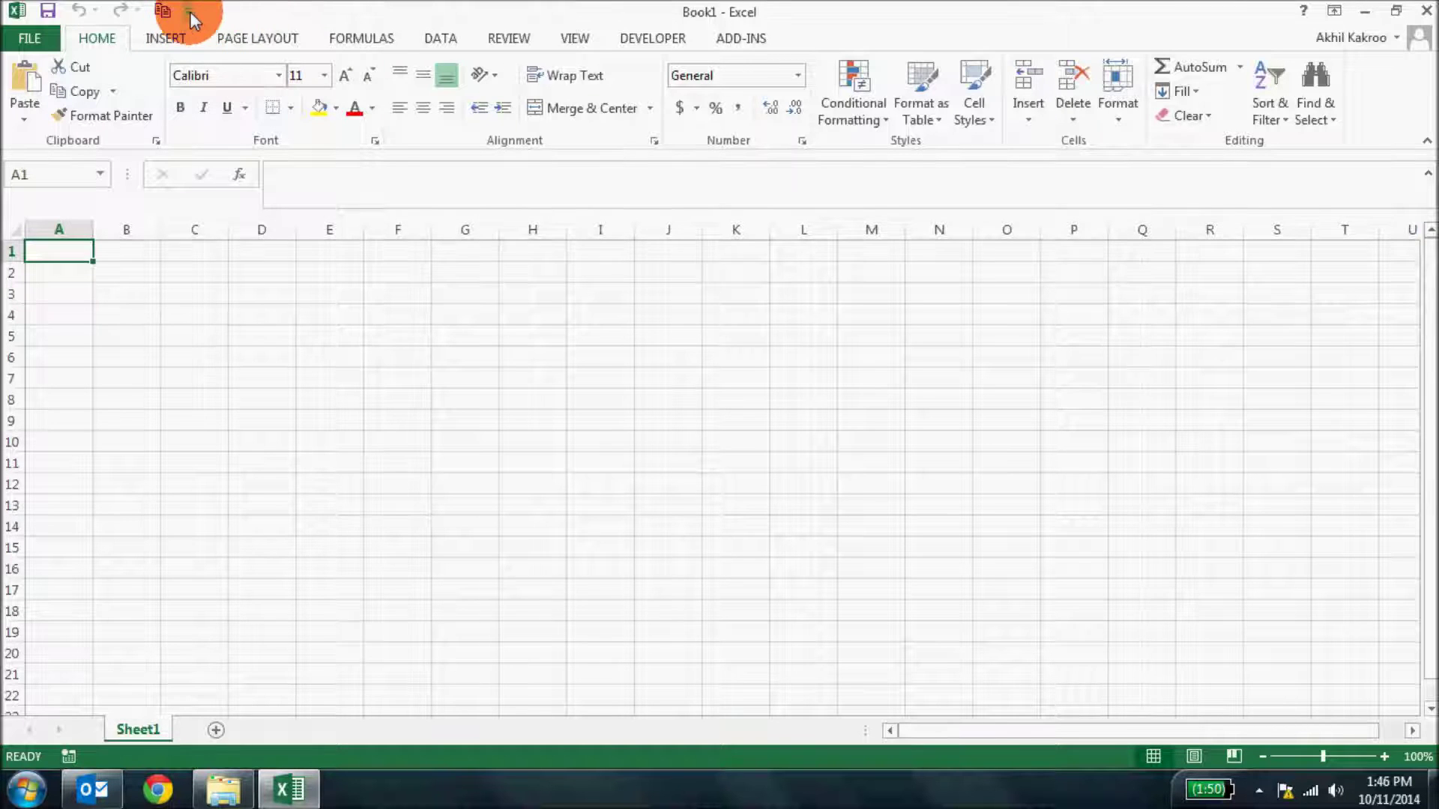
left_click(188, 12)
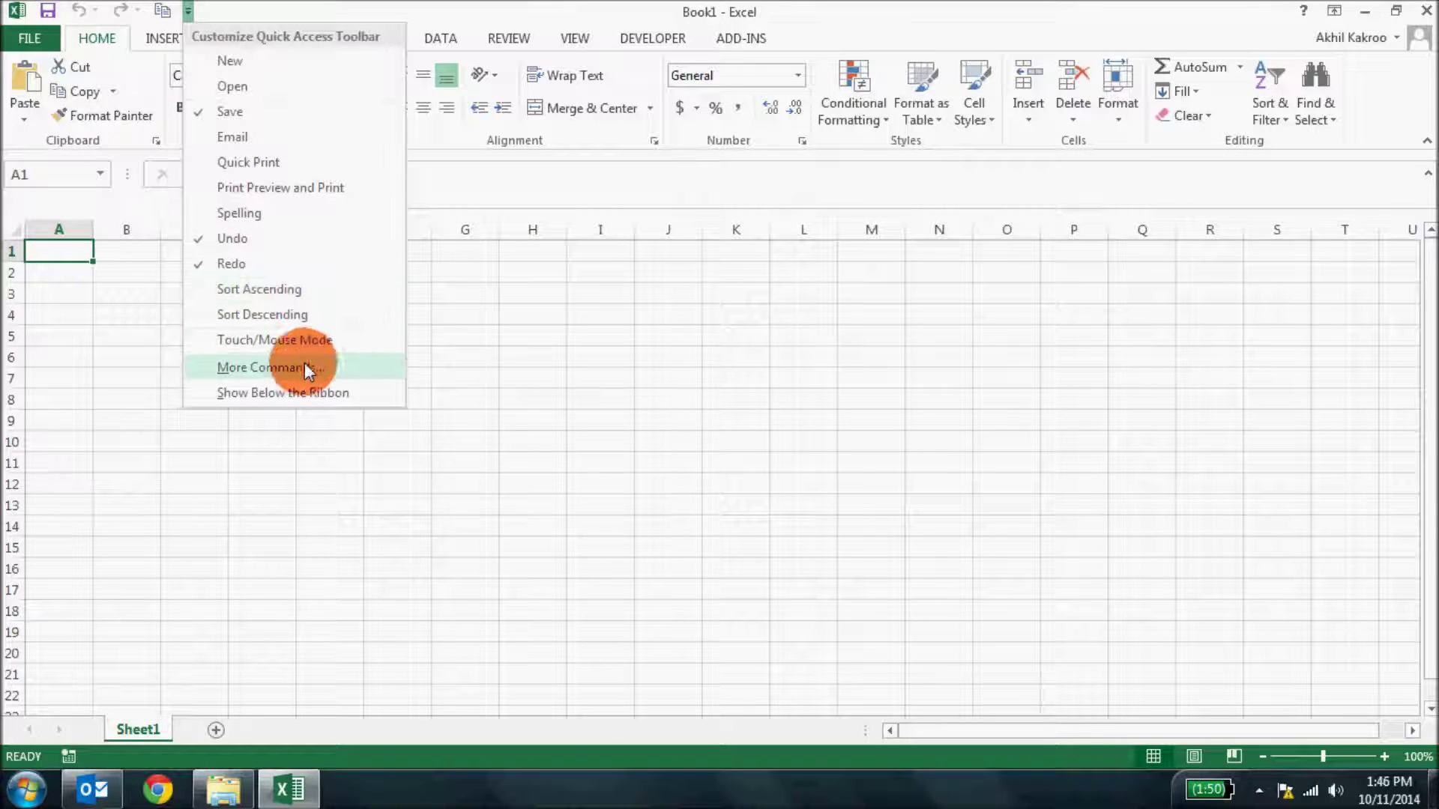
left_click(306, 391)
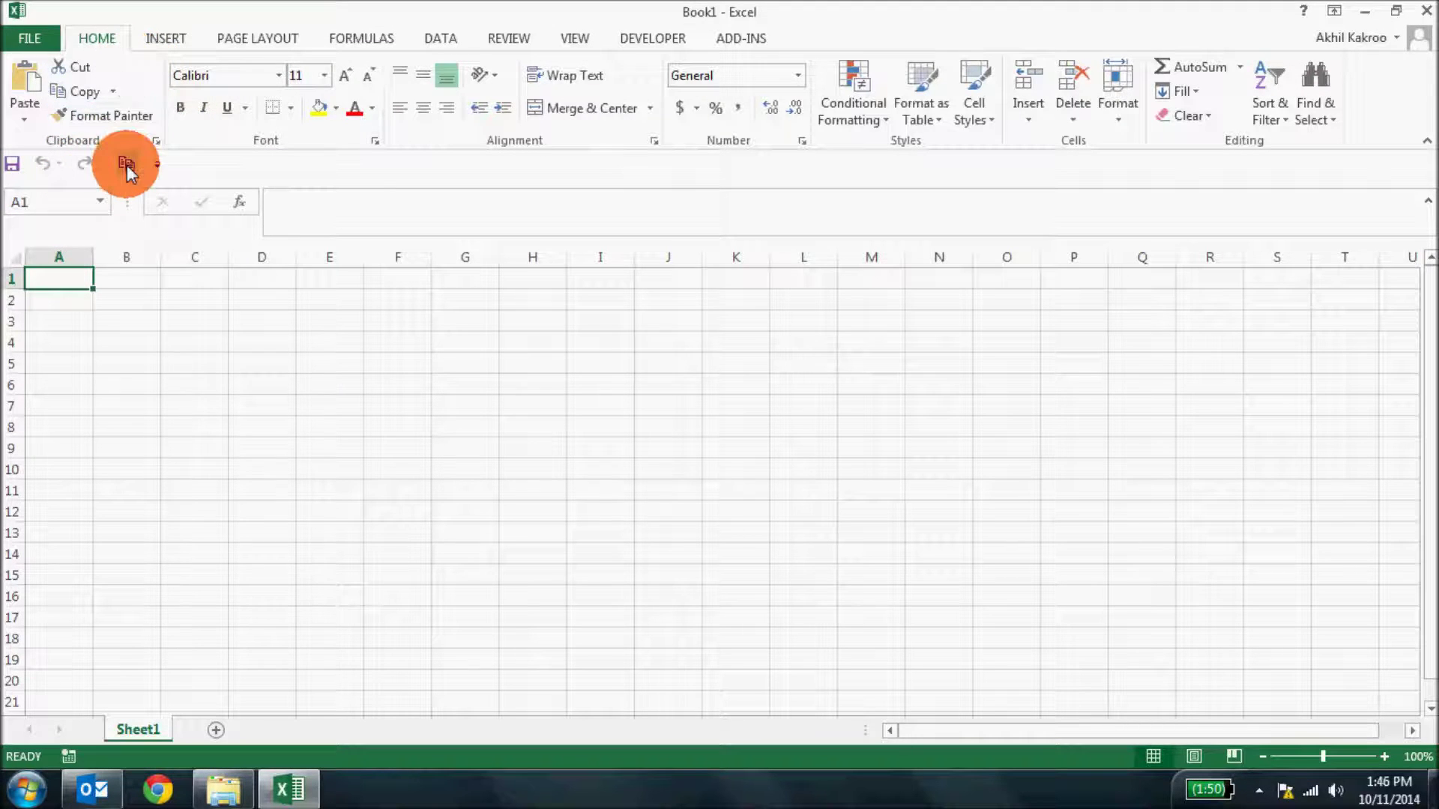
left_click(157, 166)
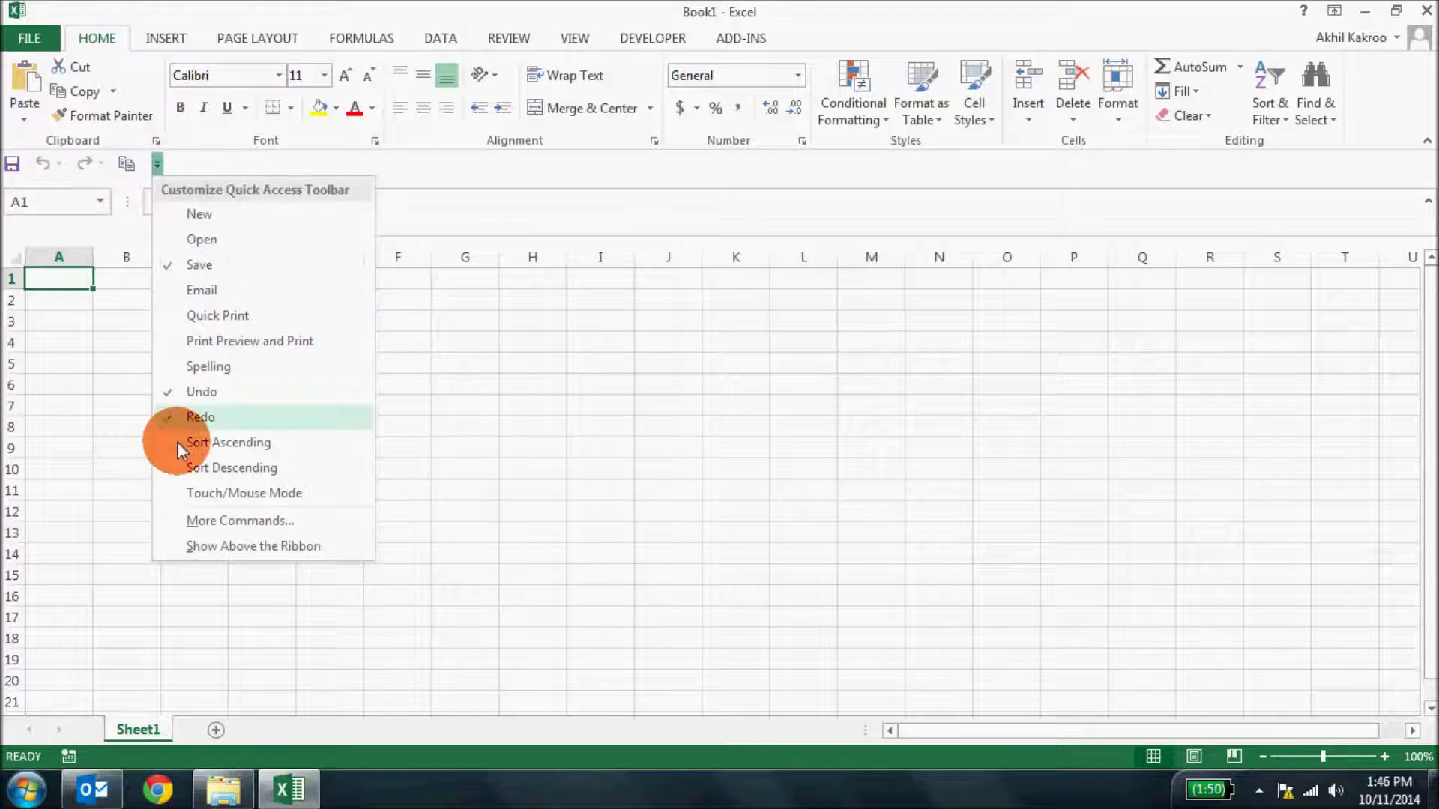
left_click(231, 546)
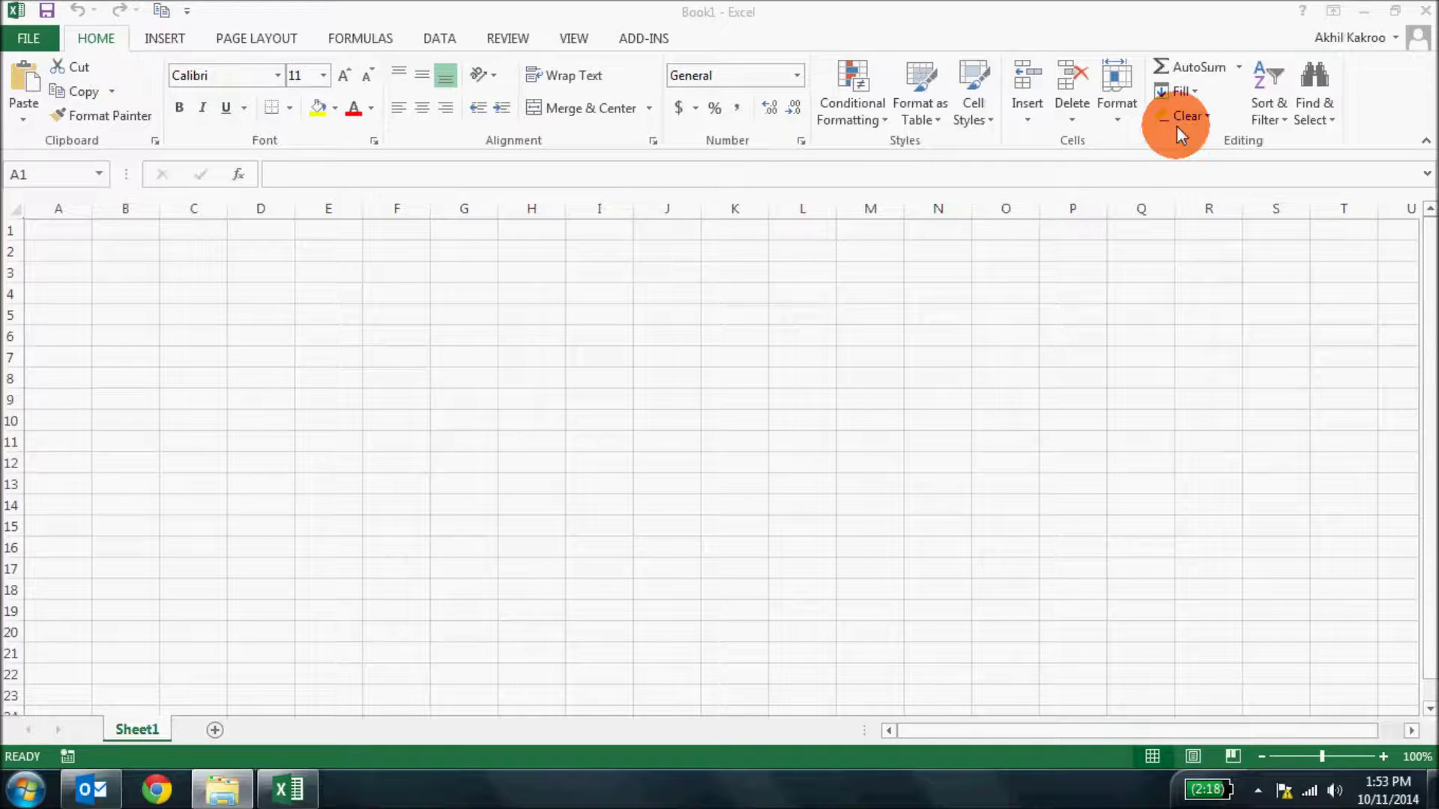
left_click(168, 34)
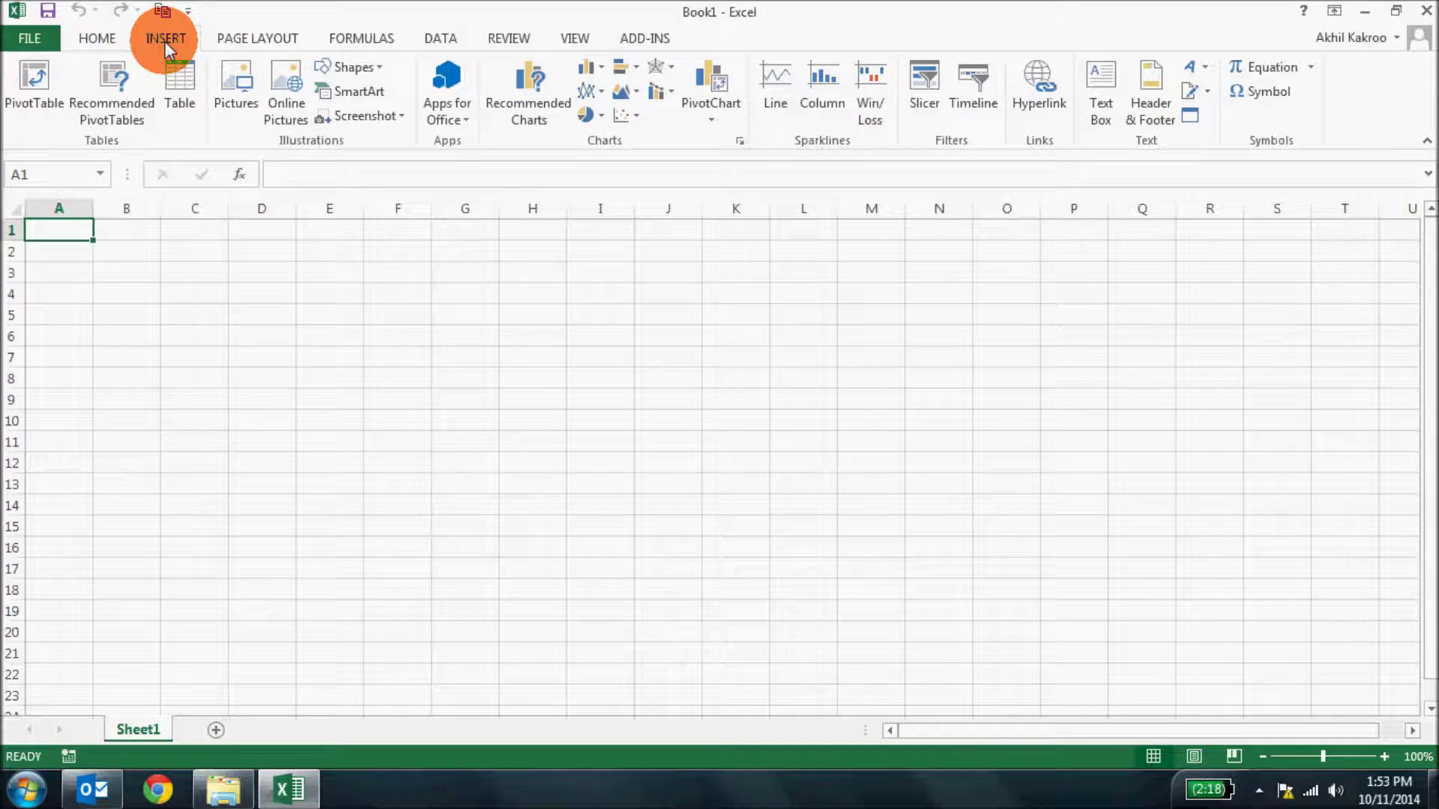
left_click(231, 37)
left_click(383, 34)
left_click(429, 43)
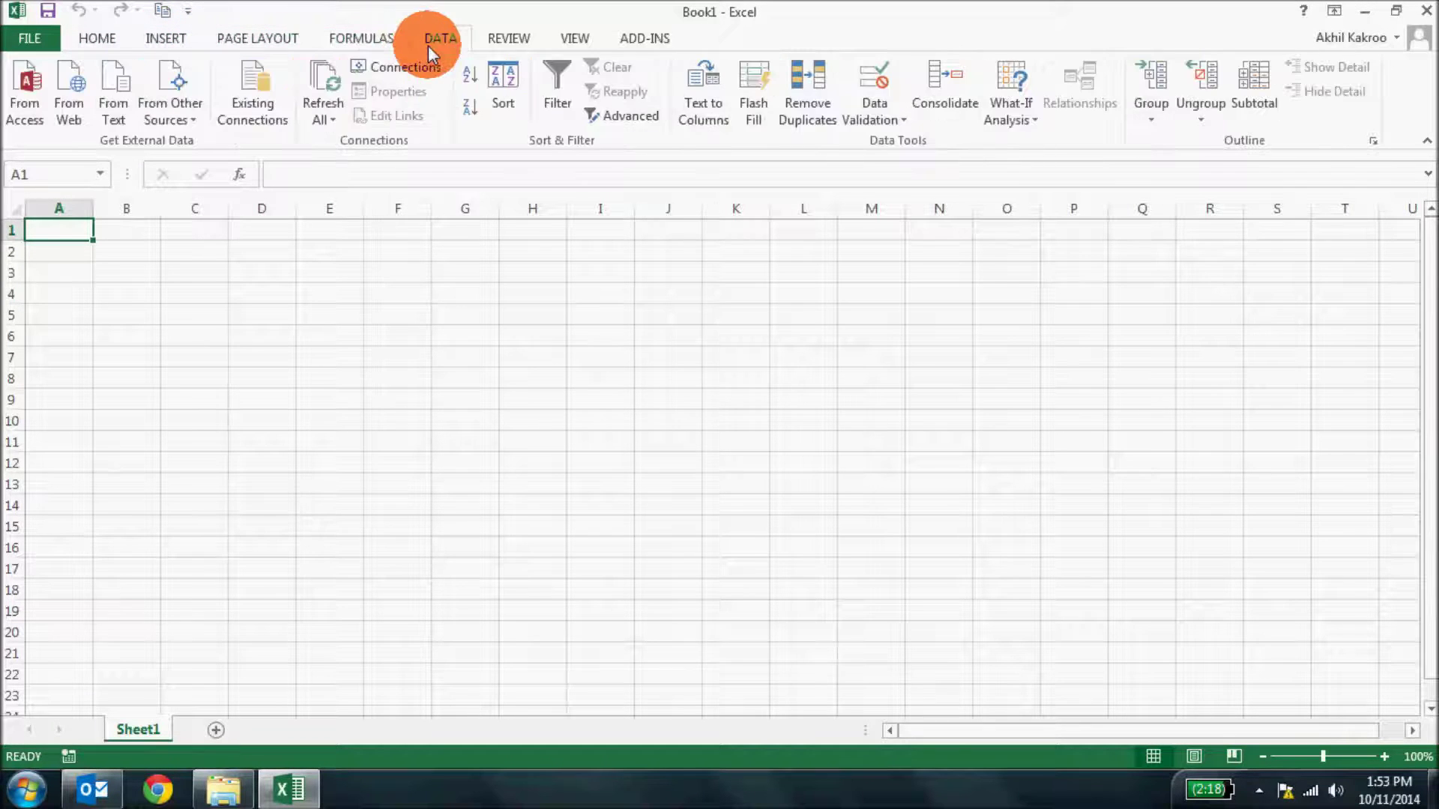
left_click(529, 47)
left_click(575, 52)
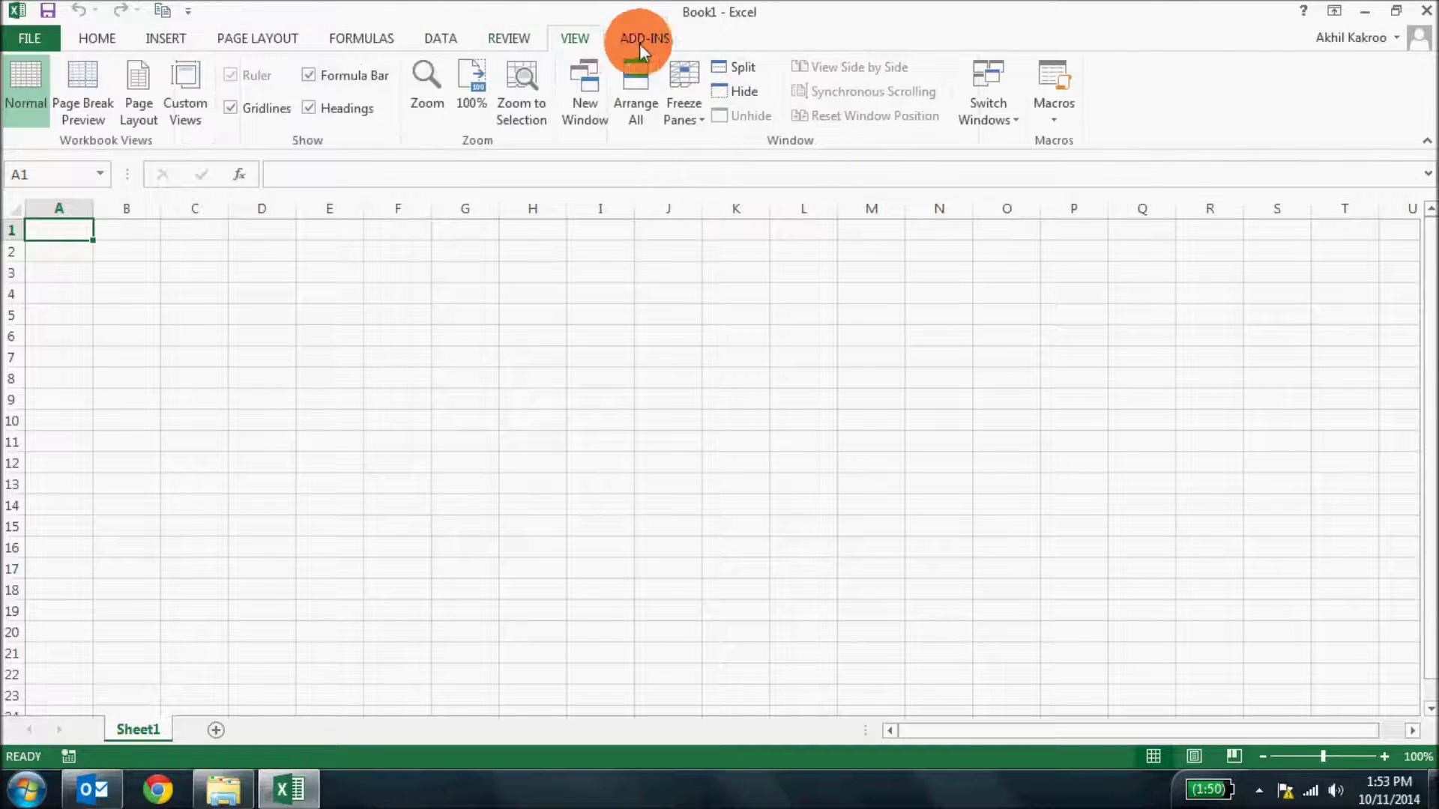
left_click(642, 41)
left_click(93, 37)
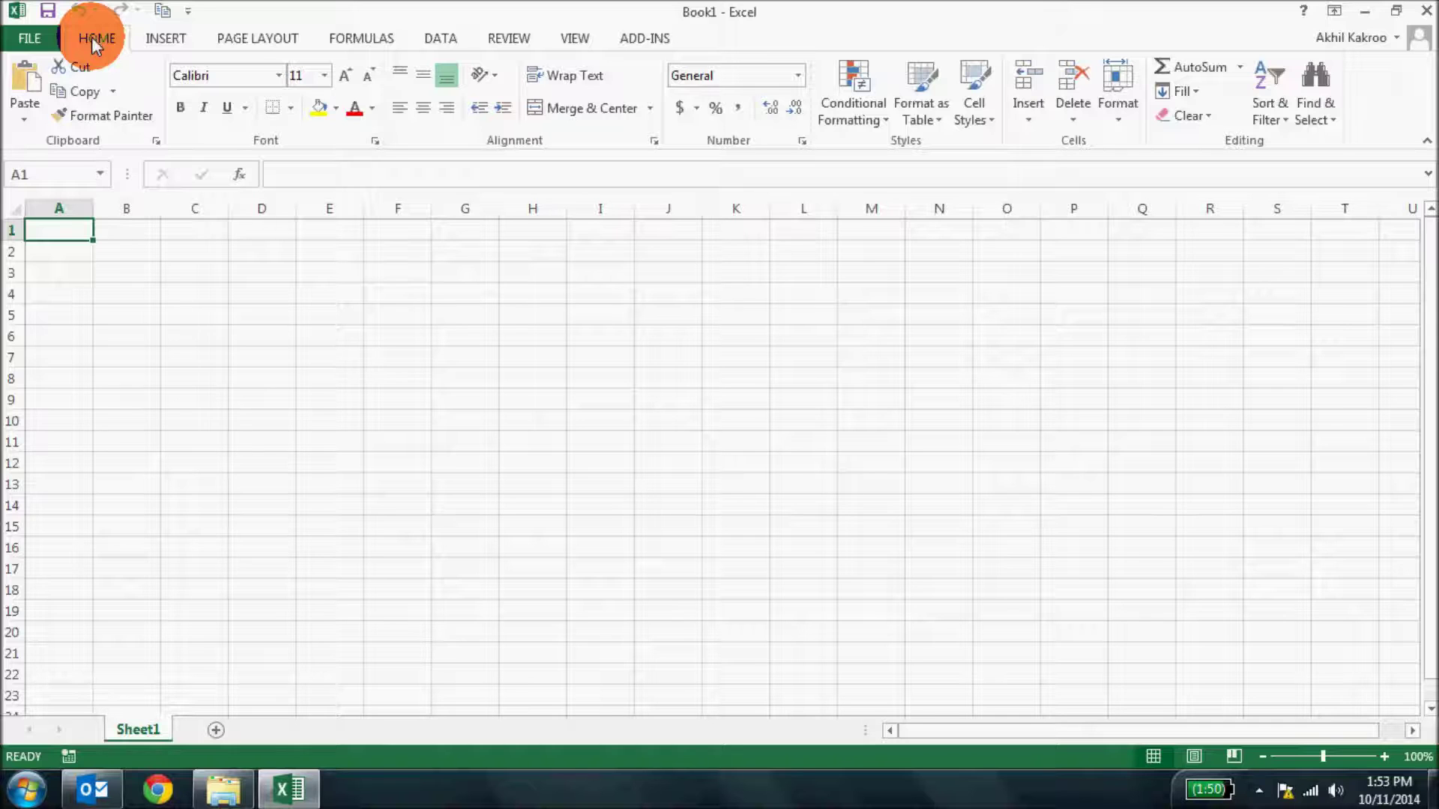
Enable the Developer ribbon tab in Excel Options, view it, then return to Home
left_click(15, 41)
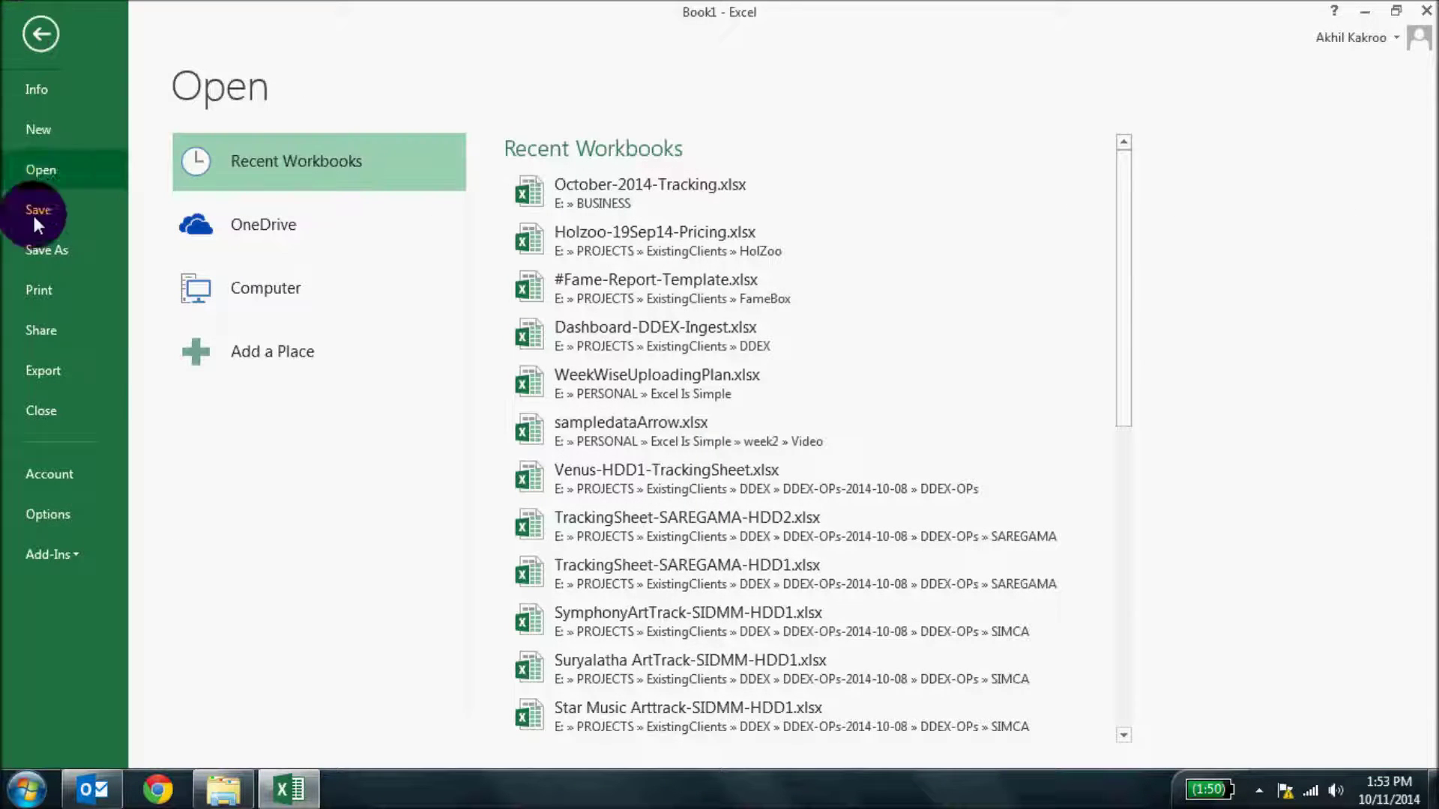
left_click(62, 421)
left_click(56, 513)
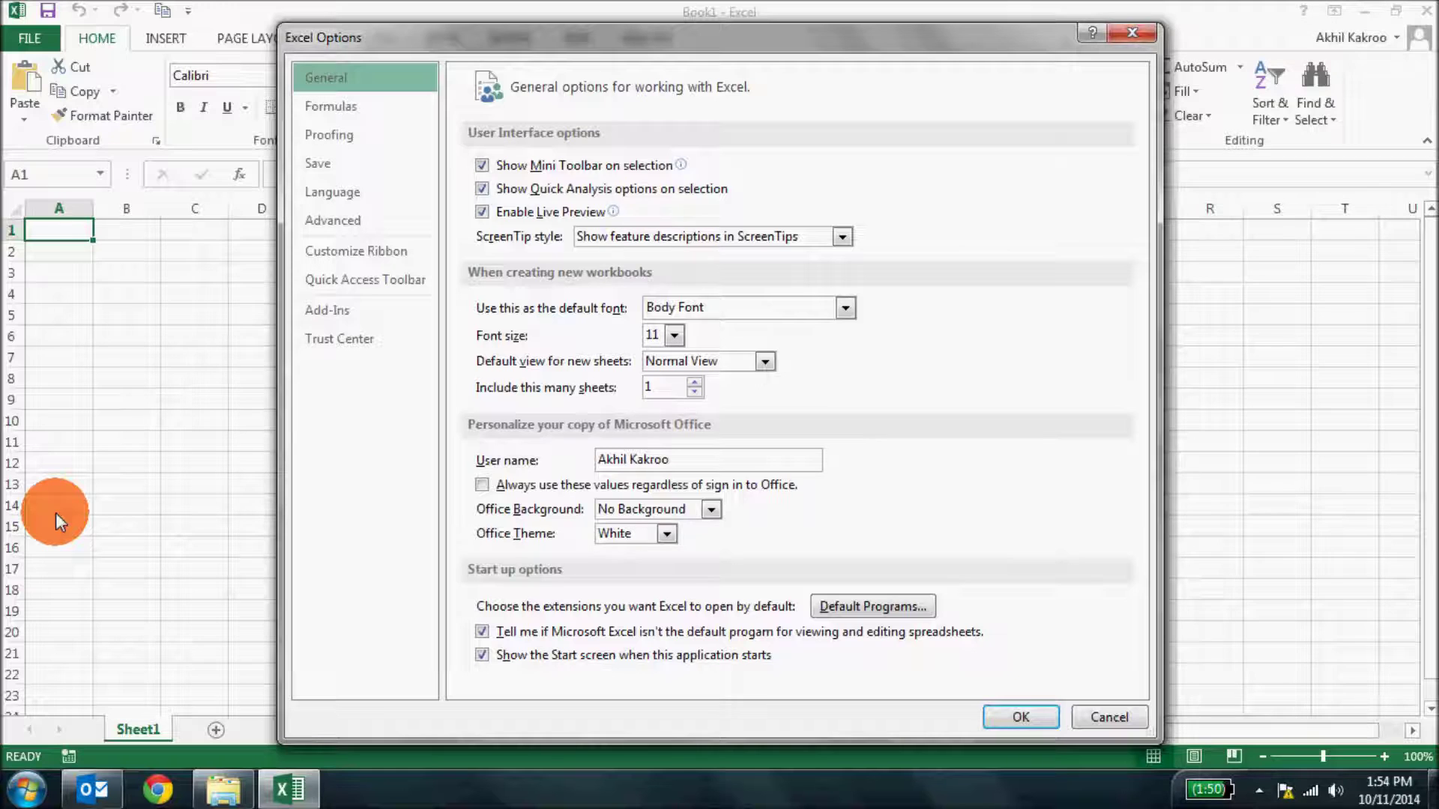
left_click(382, 251)
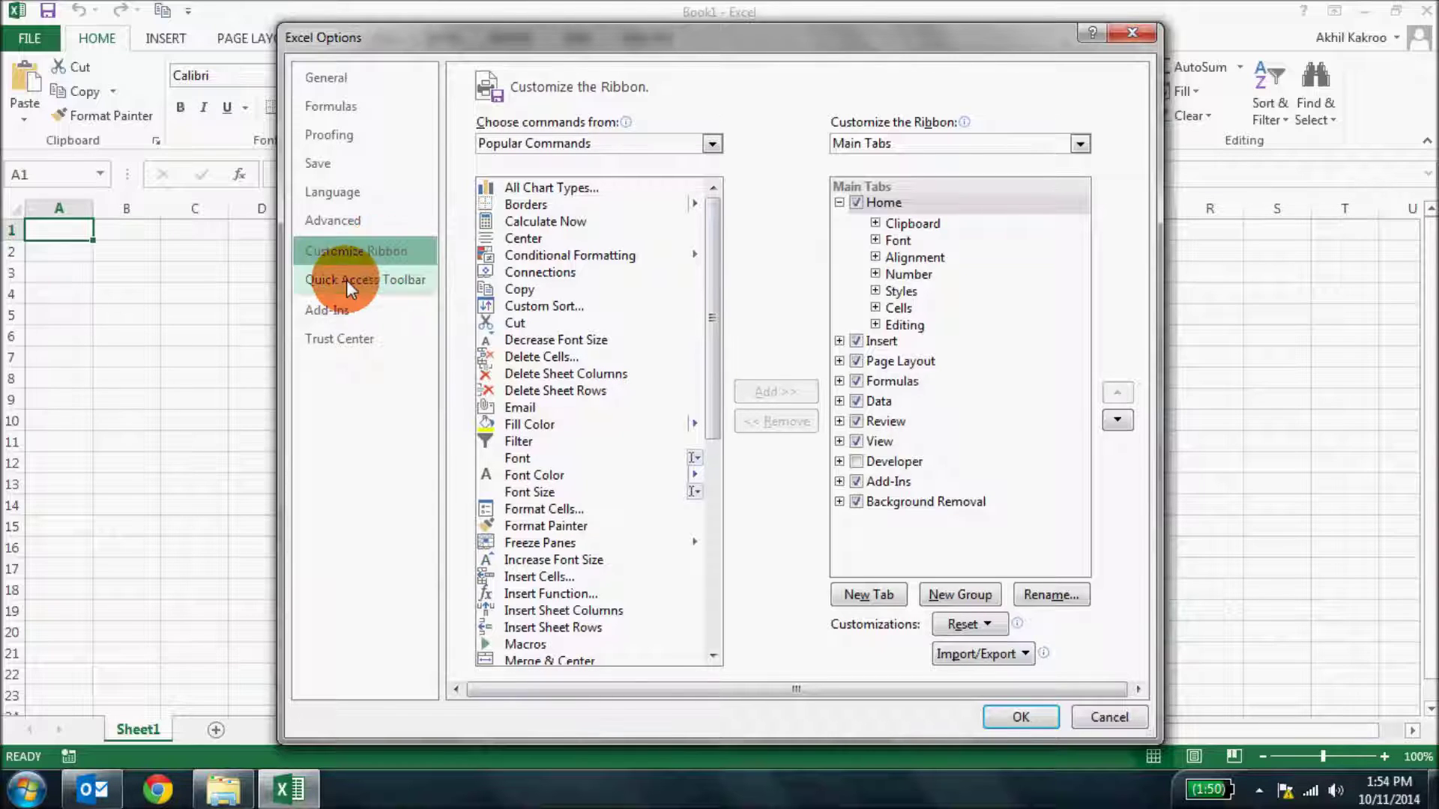
left_click(869, 459)
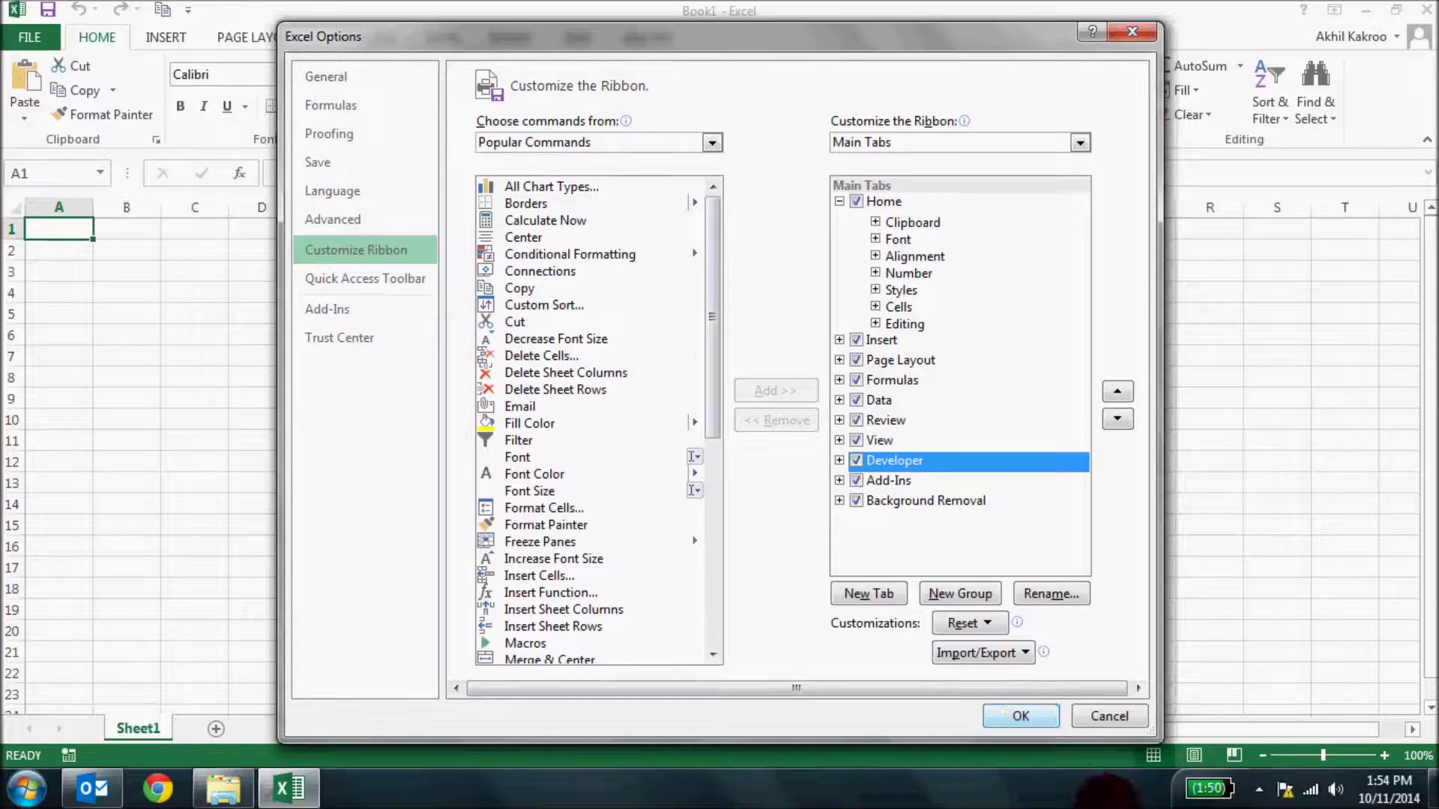
left_click(1033, 713)
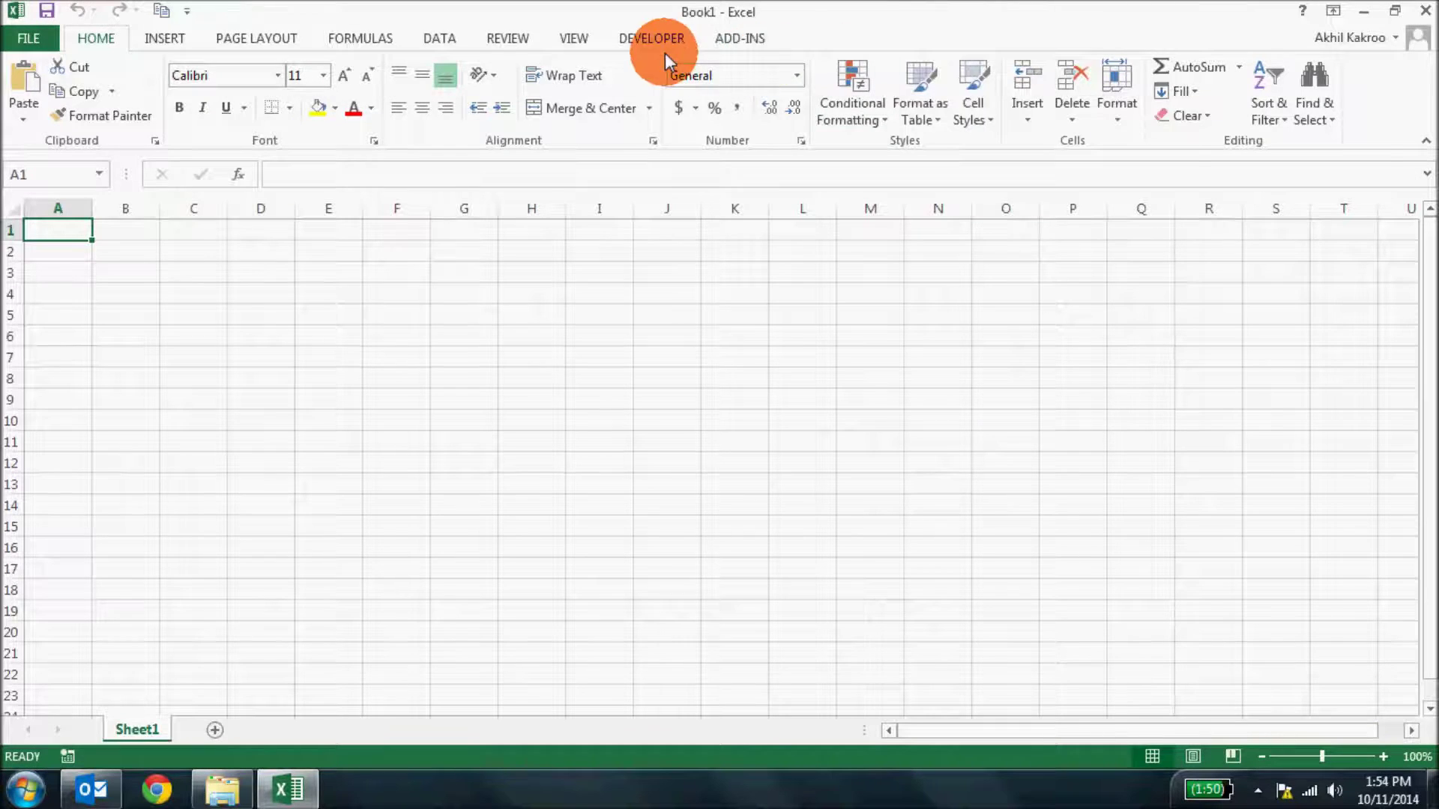
left_click(663, 39)
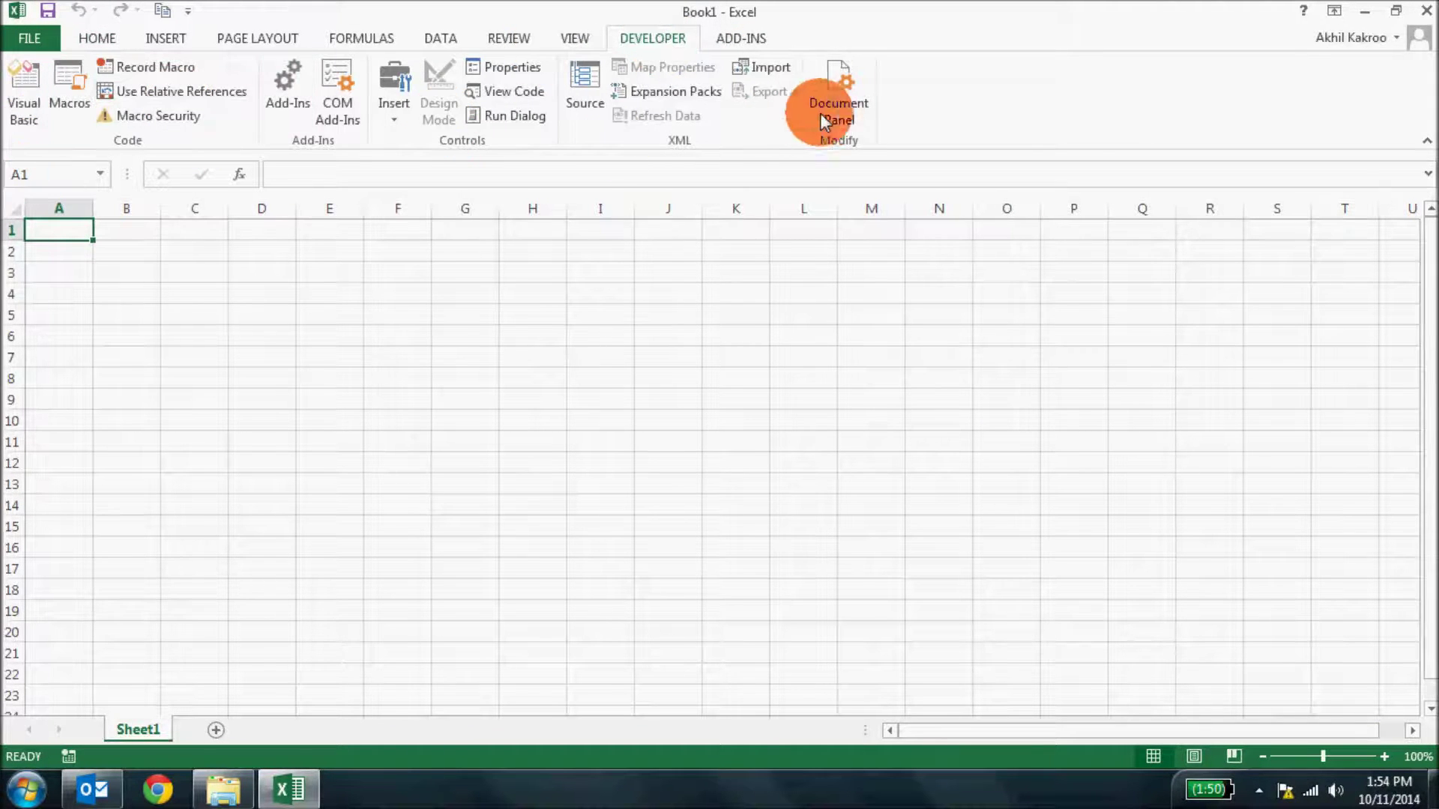
left_click(100, 42)
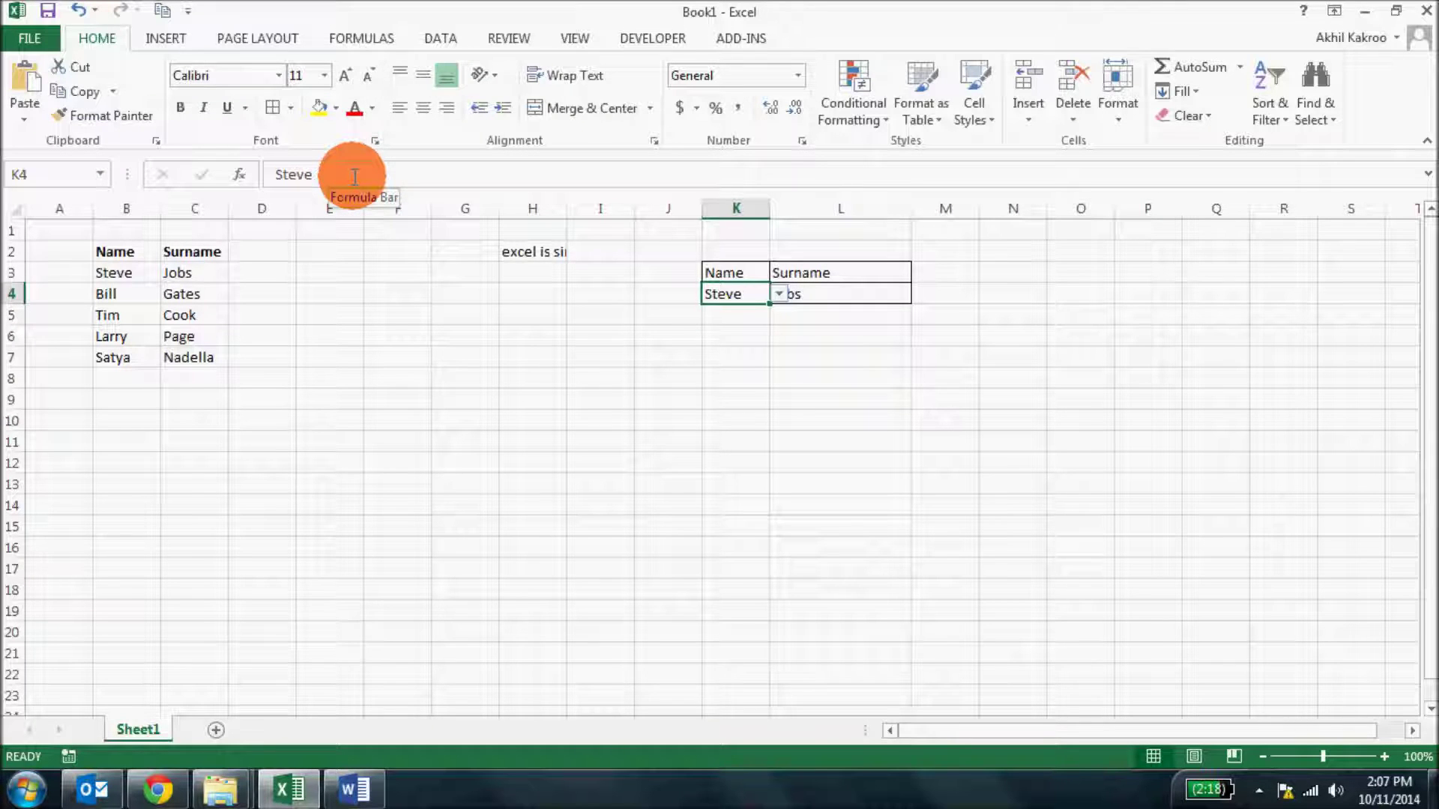
key("Right")
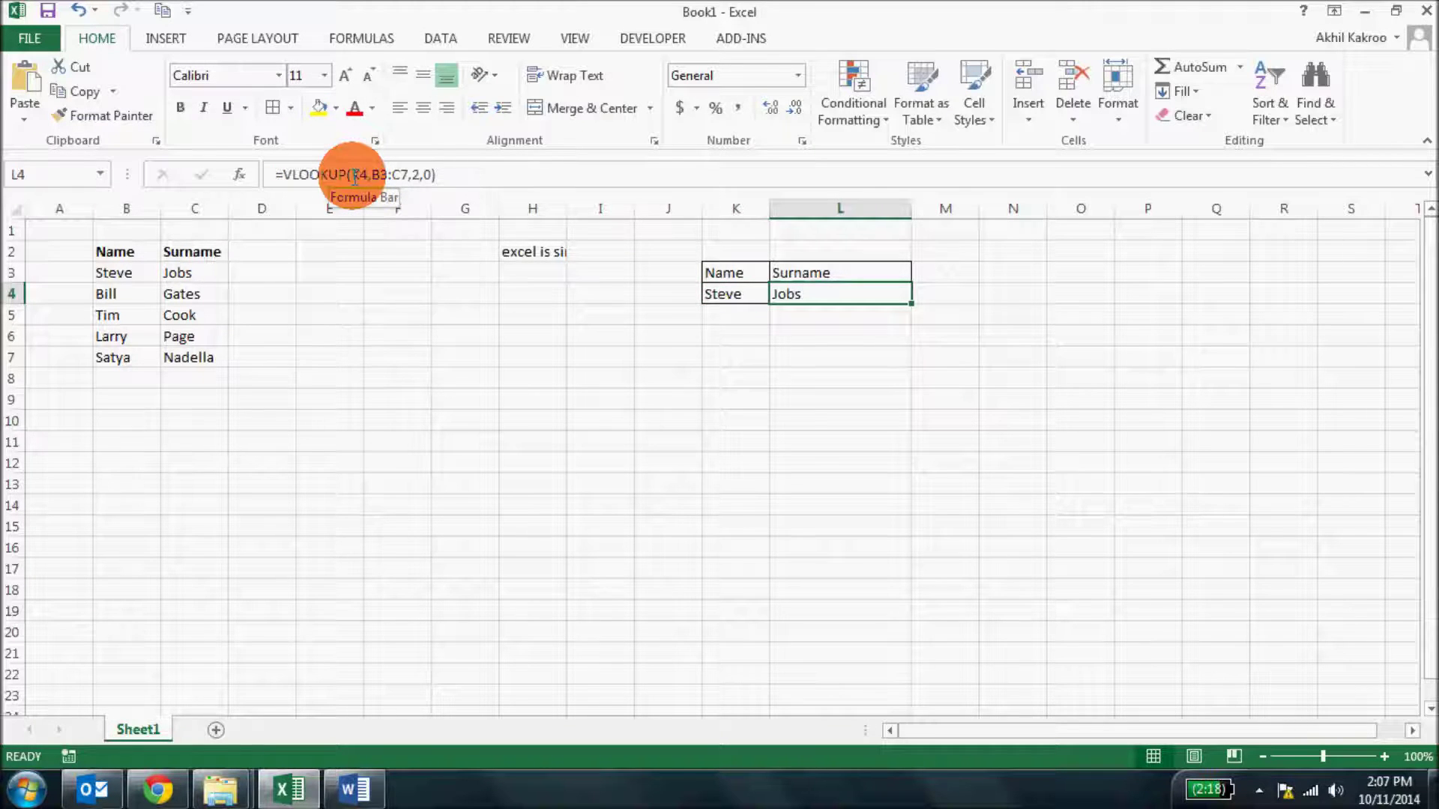
left_click_drag(470, 187, 268, 174)
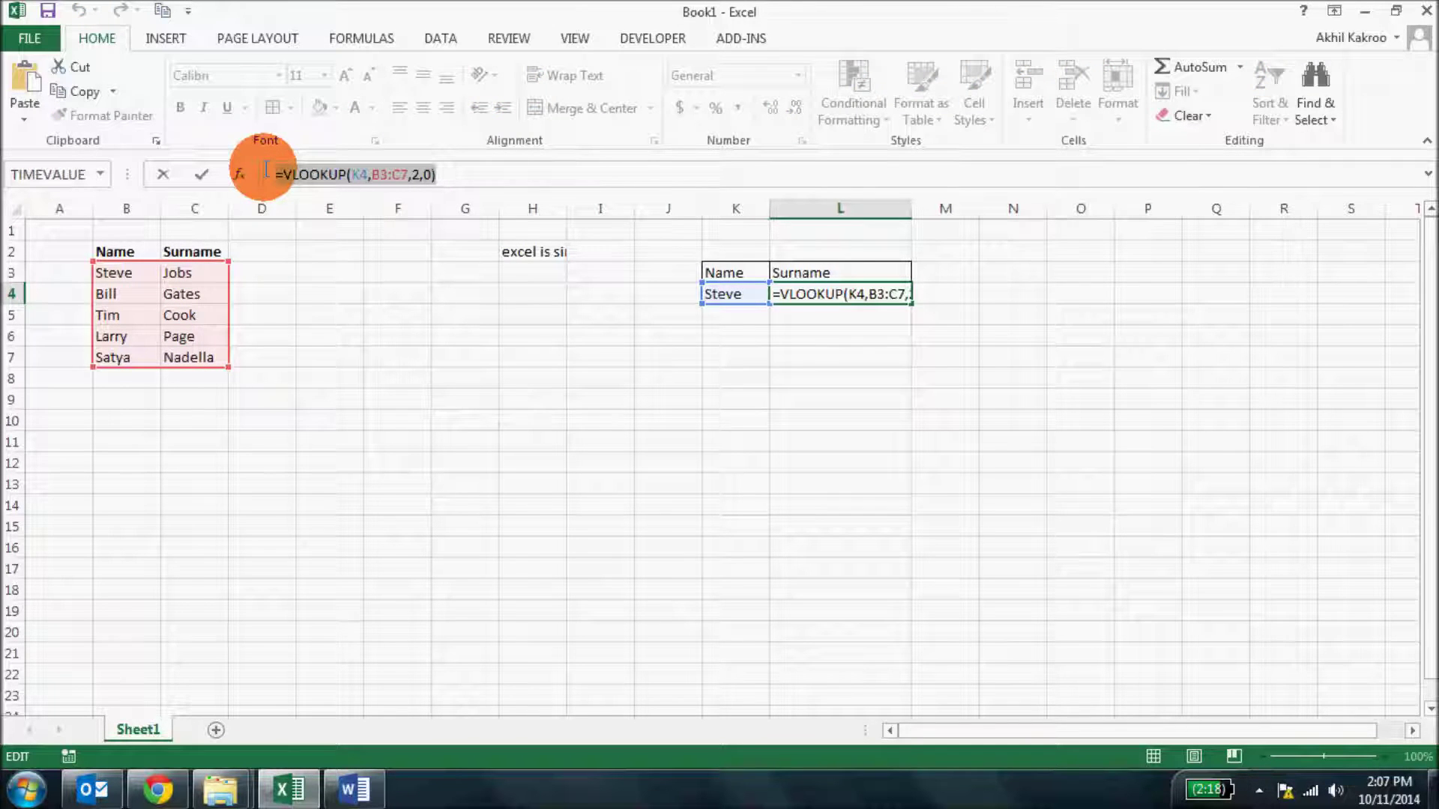
key("Return")
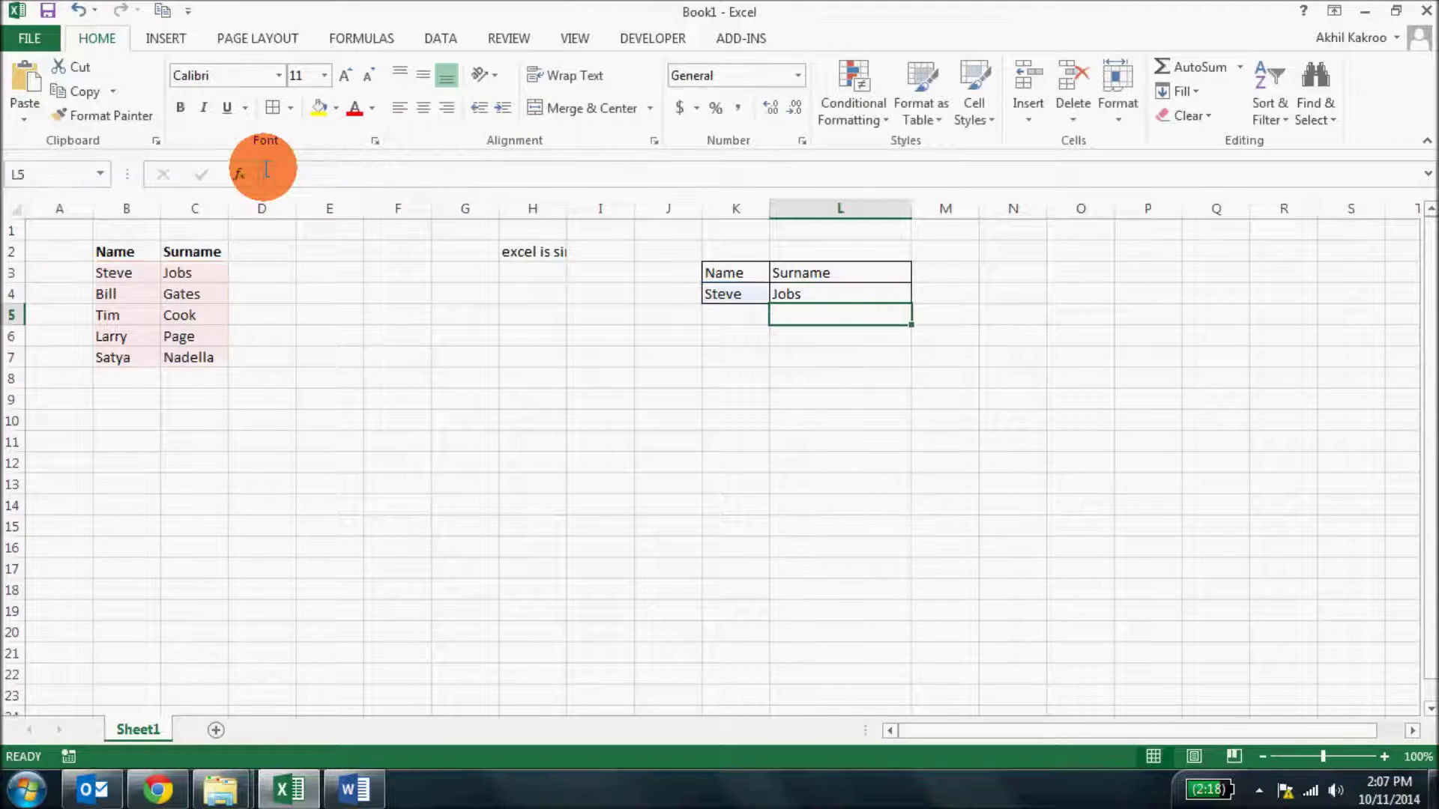
key("Up")
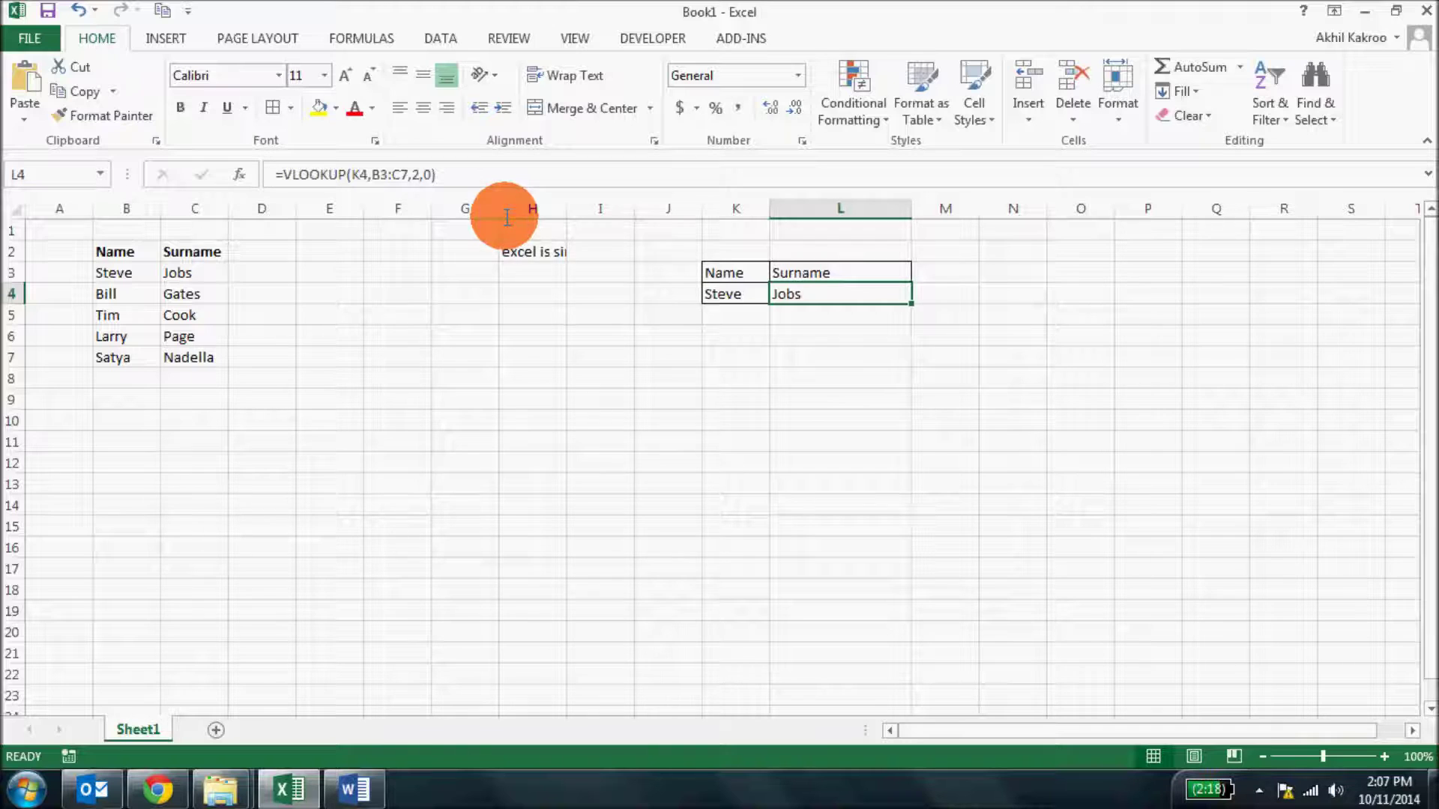
left_click(532, 244)
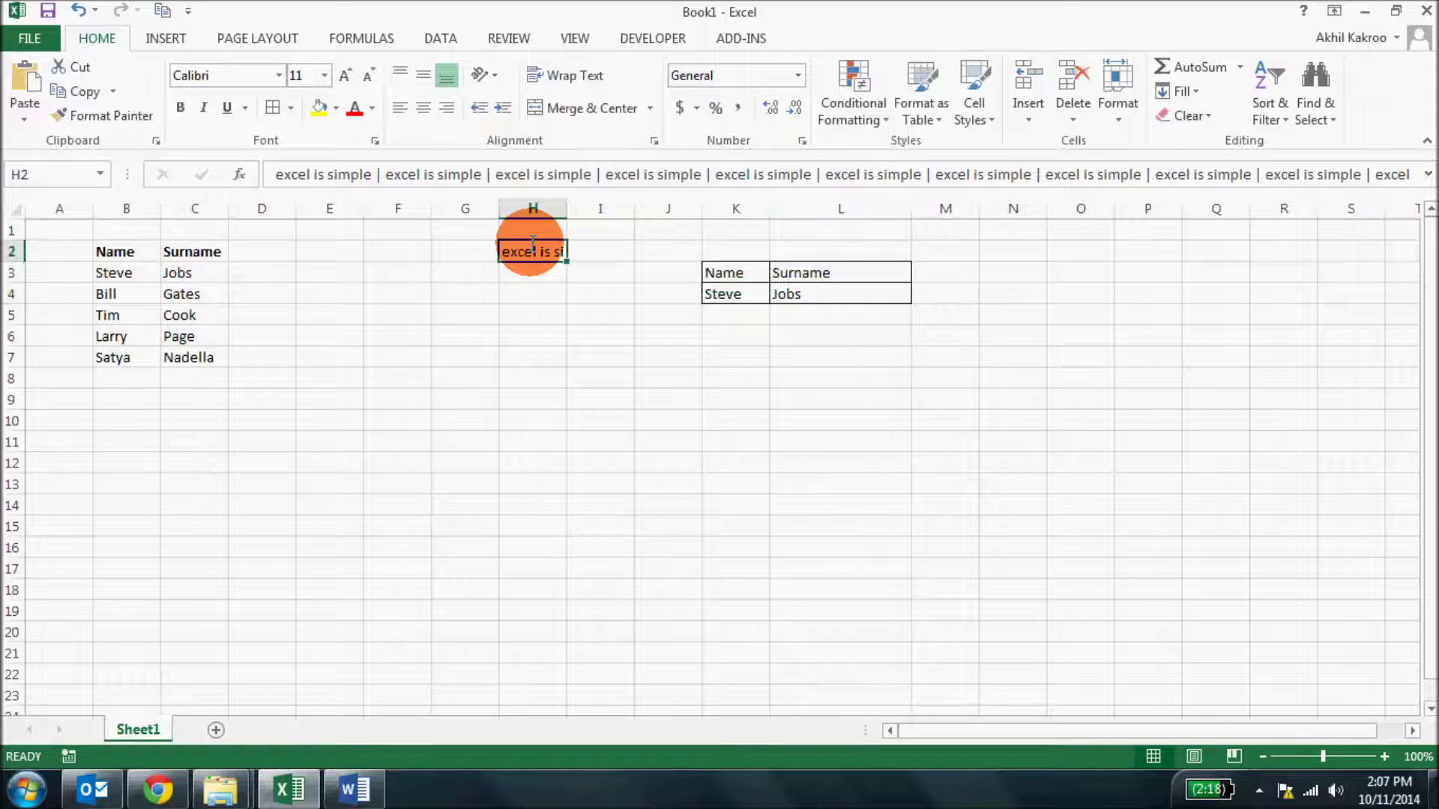
left_click(538, 273)
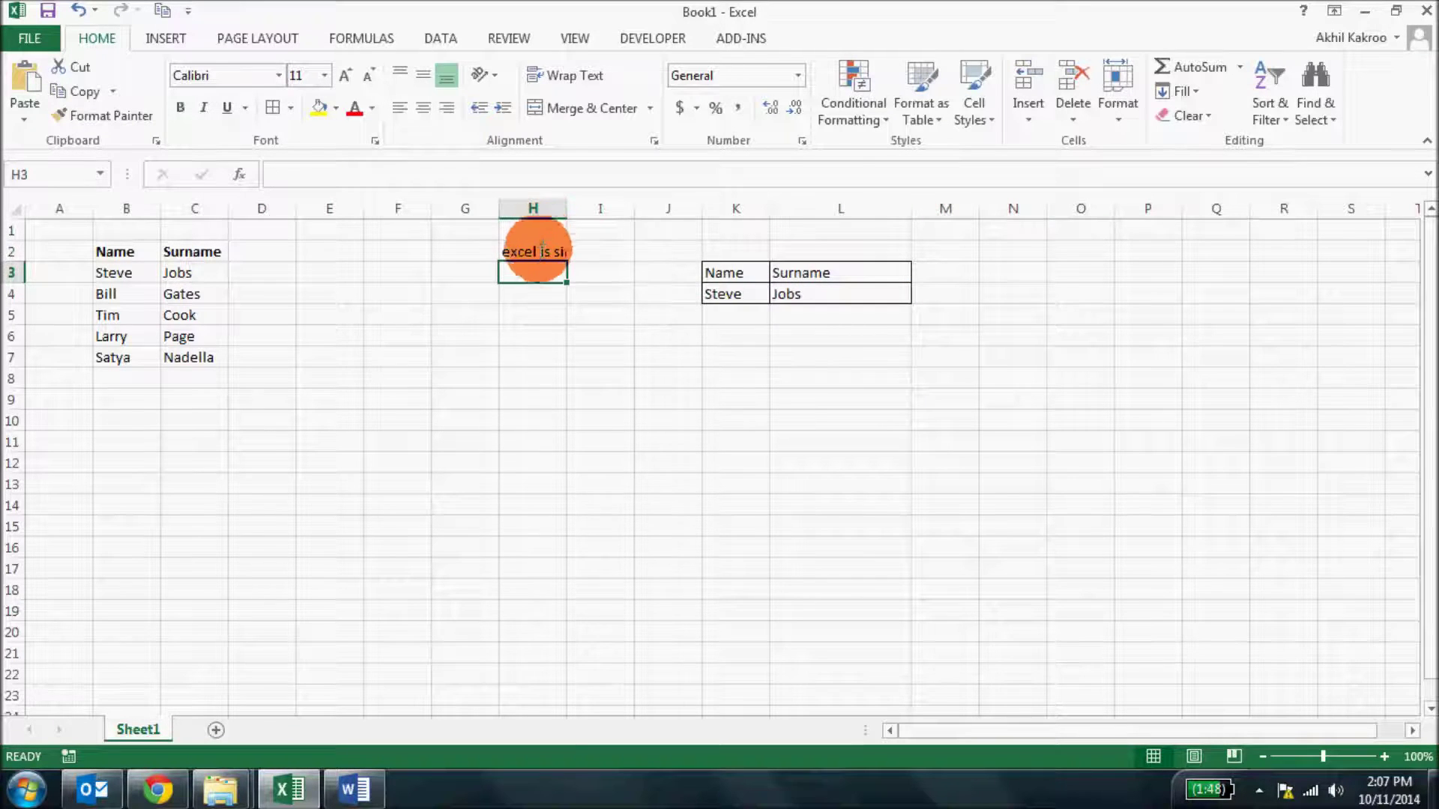
left_click(540, 254)
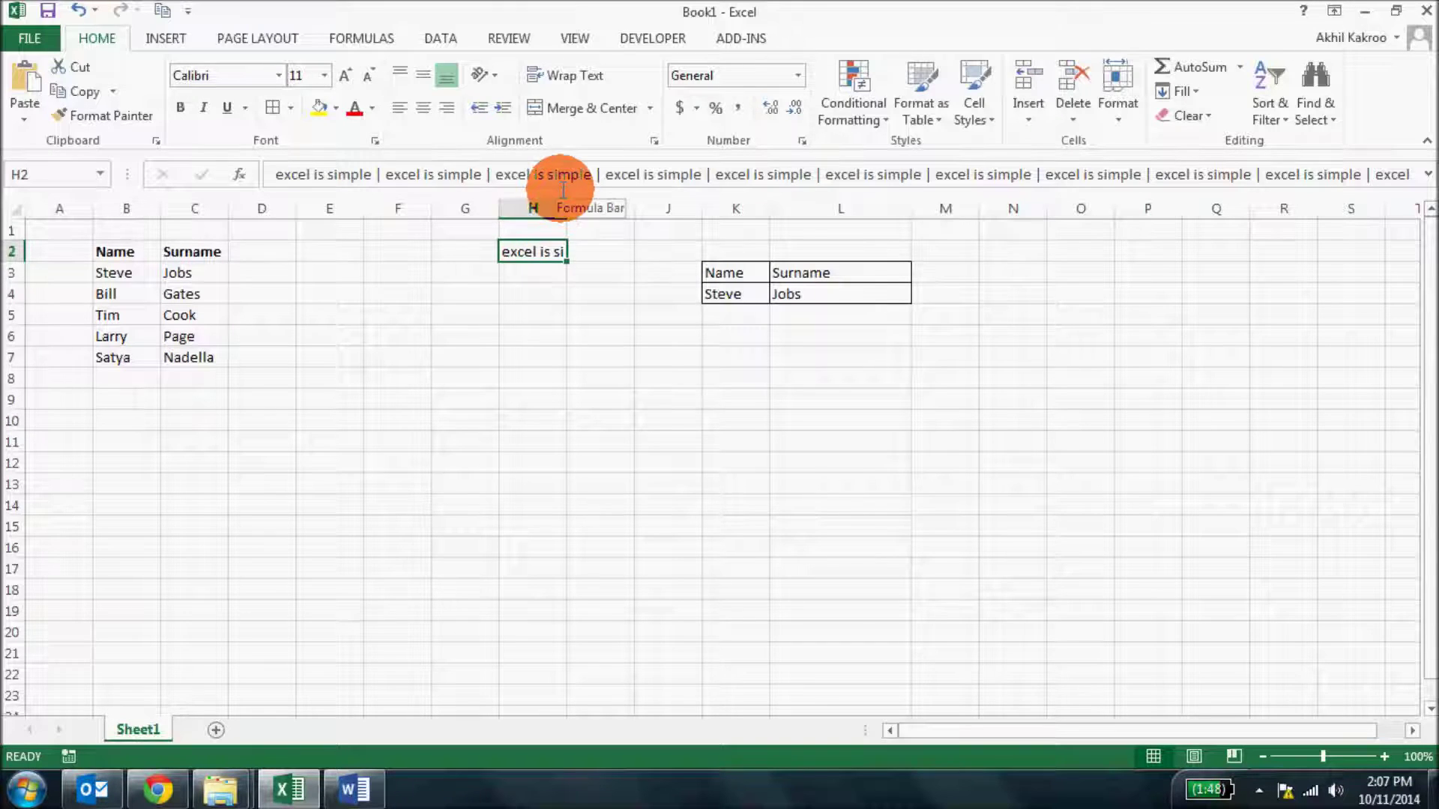
left_click_drag(563, 189, 577, 225)
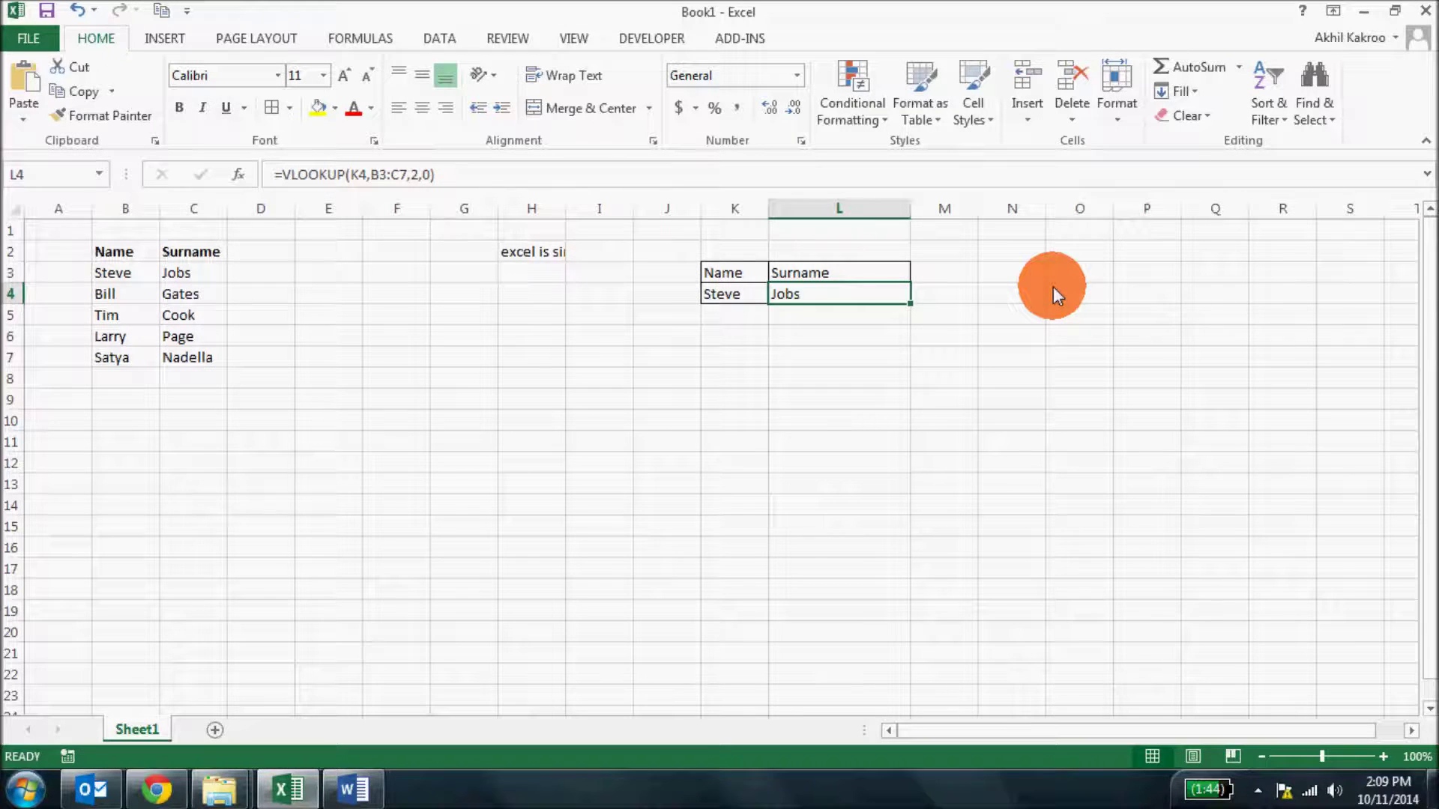
Review the VLOOKUP Function Arguments, then select F5, F2, column F and F1
left_click(239, 177)
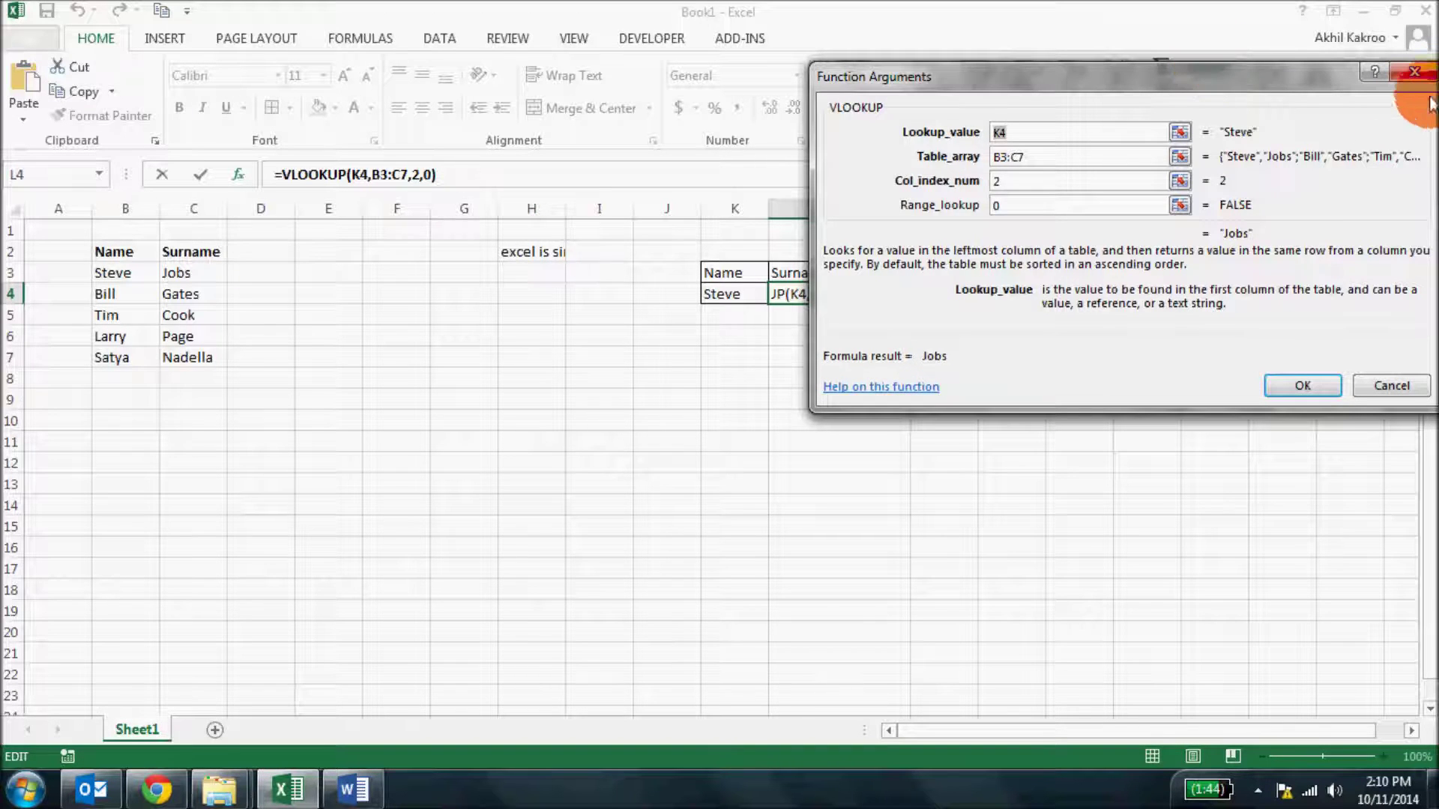
left_click(1316, 391)
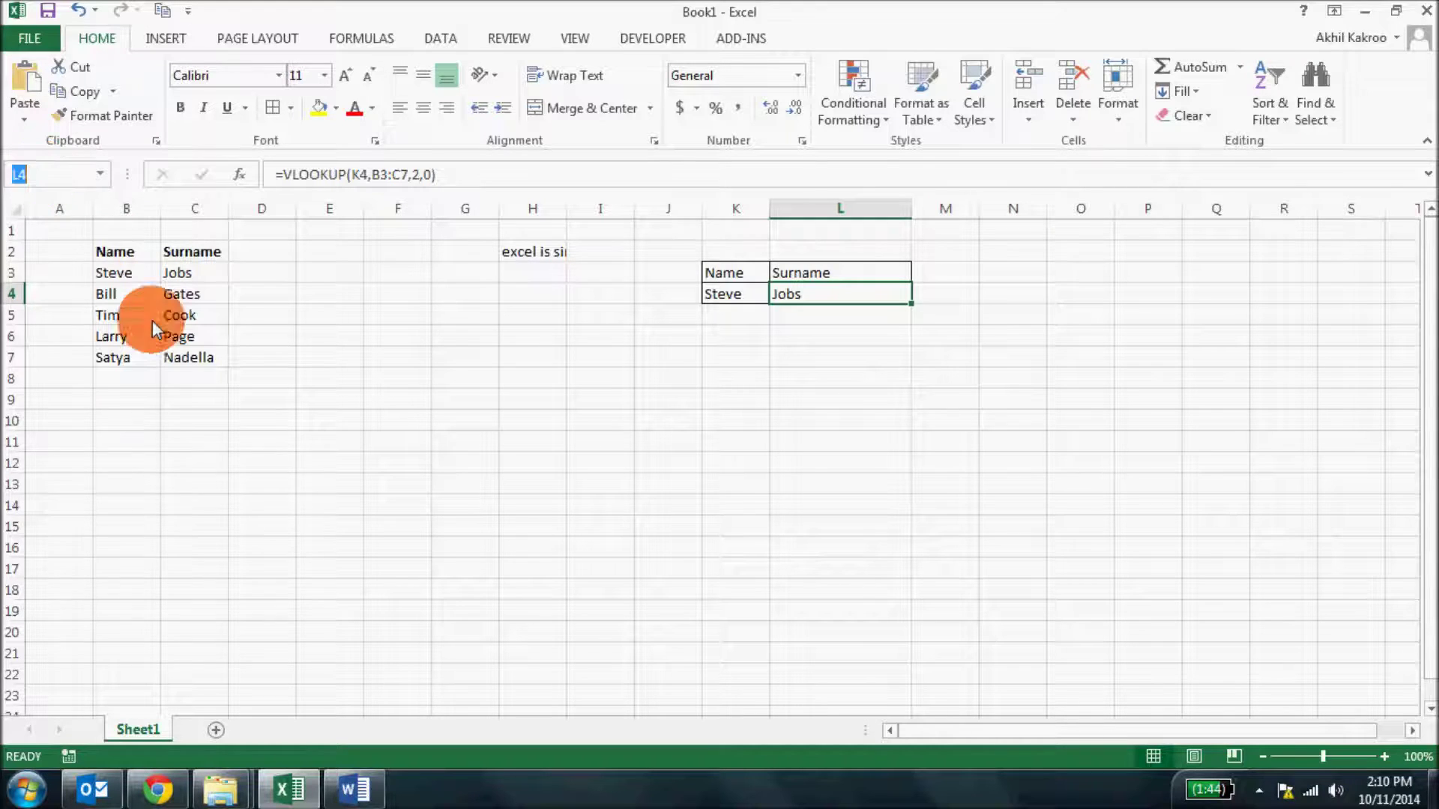
left_click(429, 317)
left_click(402, 241)
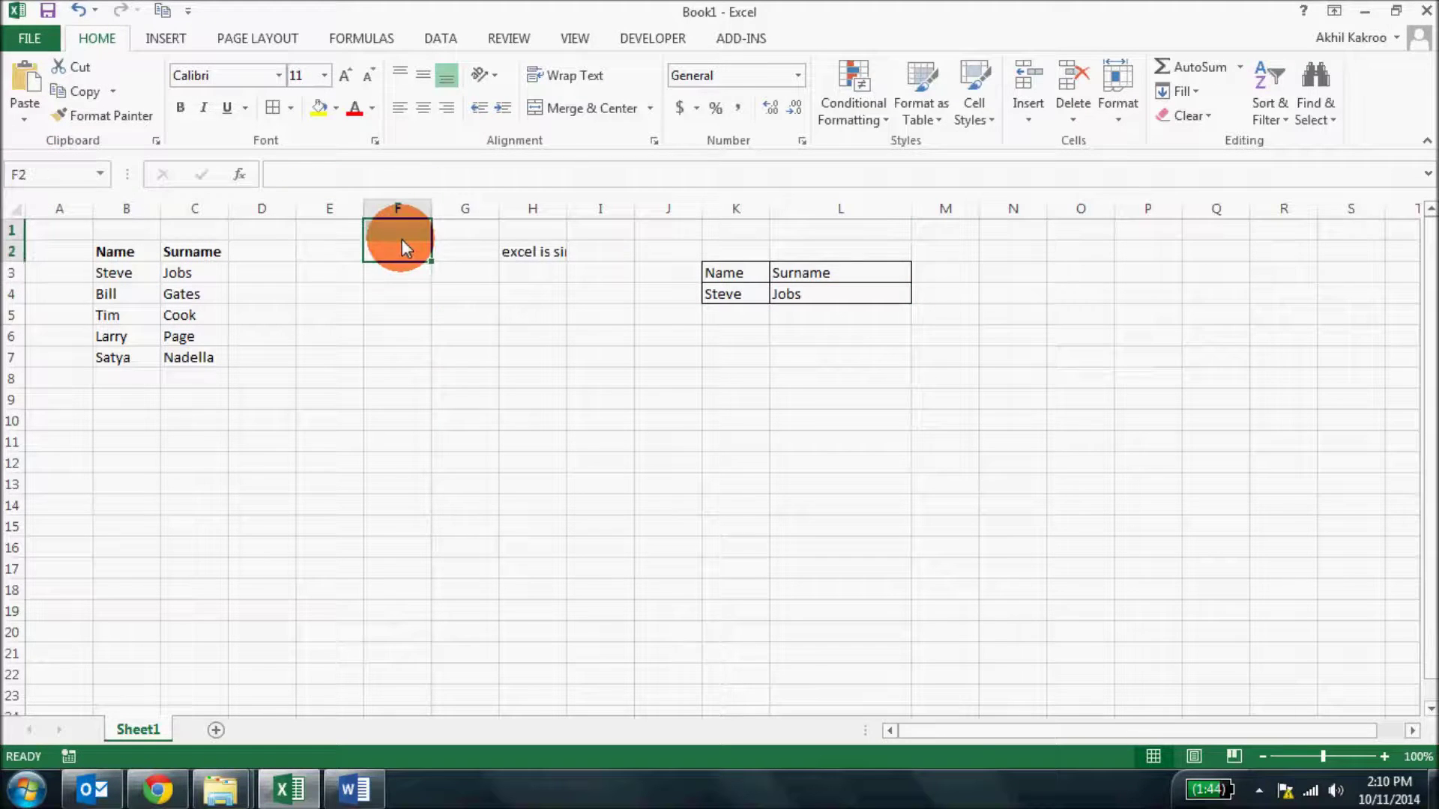
left_click(385, 212)
left_click(389, 239)
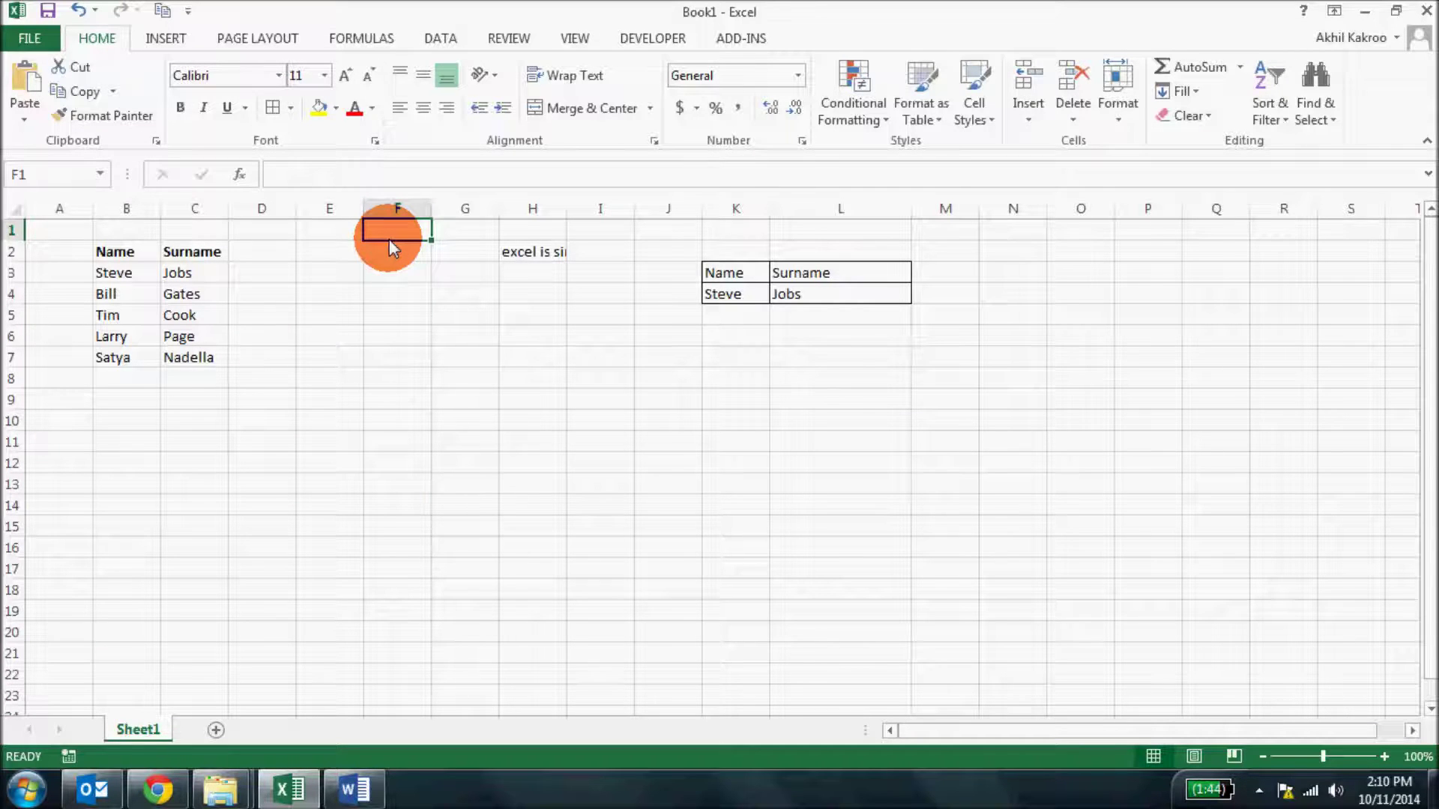
Select the Name/Surname table B2:C7 with Shift+Right and Ctrl+Shift+Down
left_click(141, 260)
key("shift+Right")
key("ctrl+shift+Down")
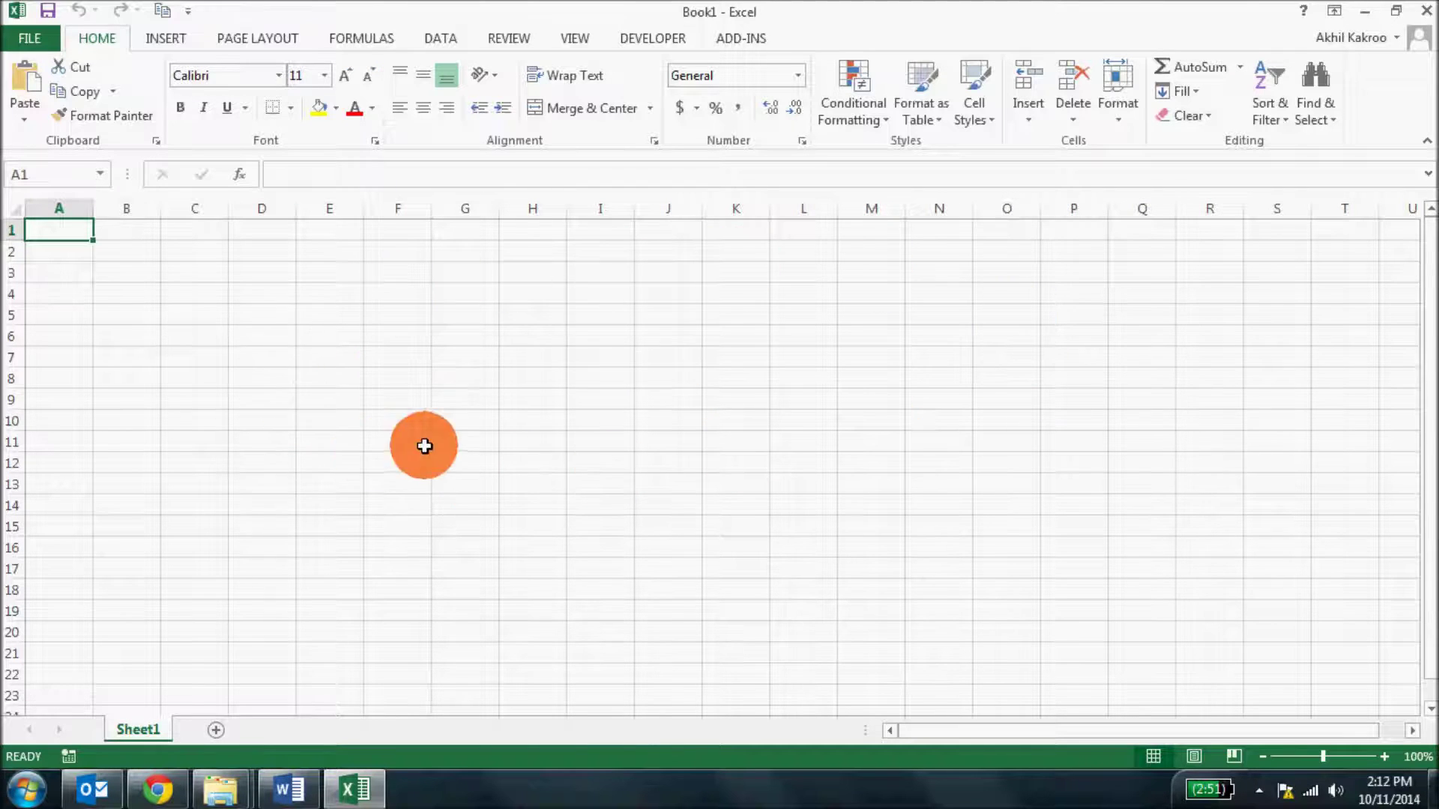
left_click(487, 321)
key("Right")
key("Right")
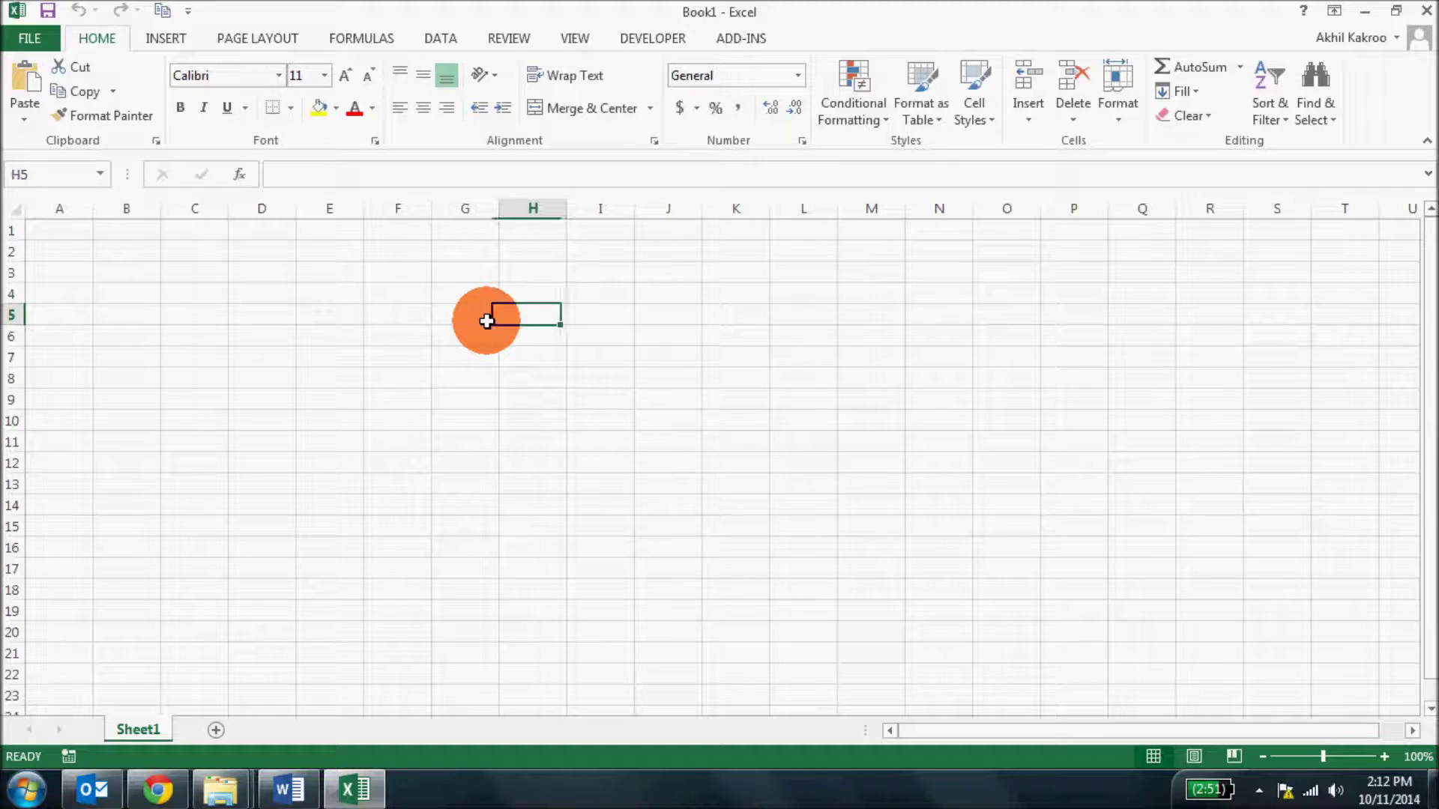
key("Right")
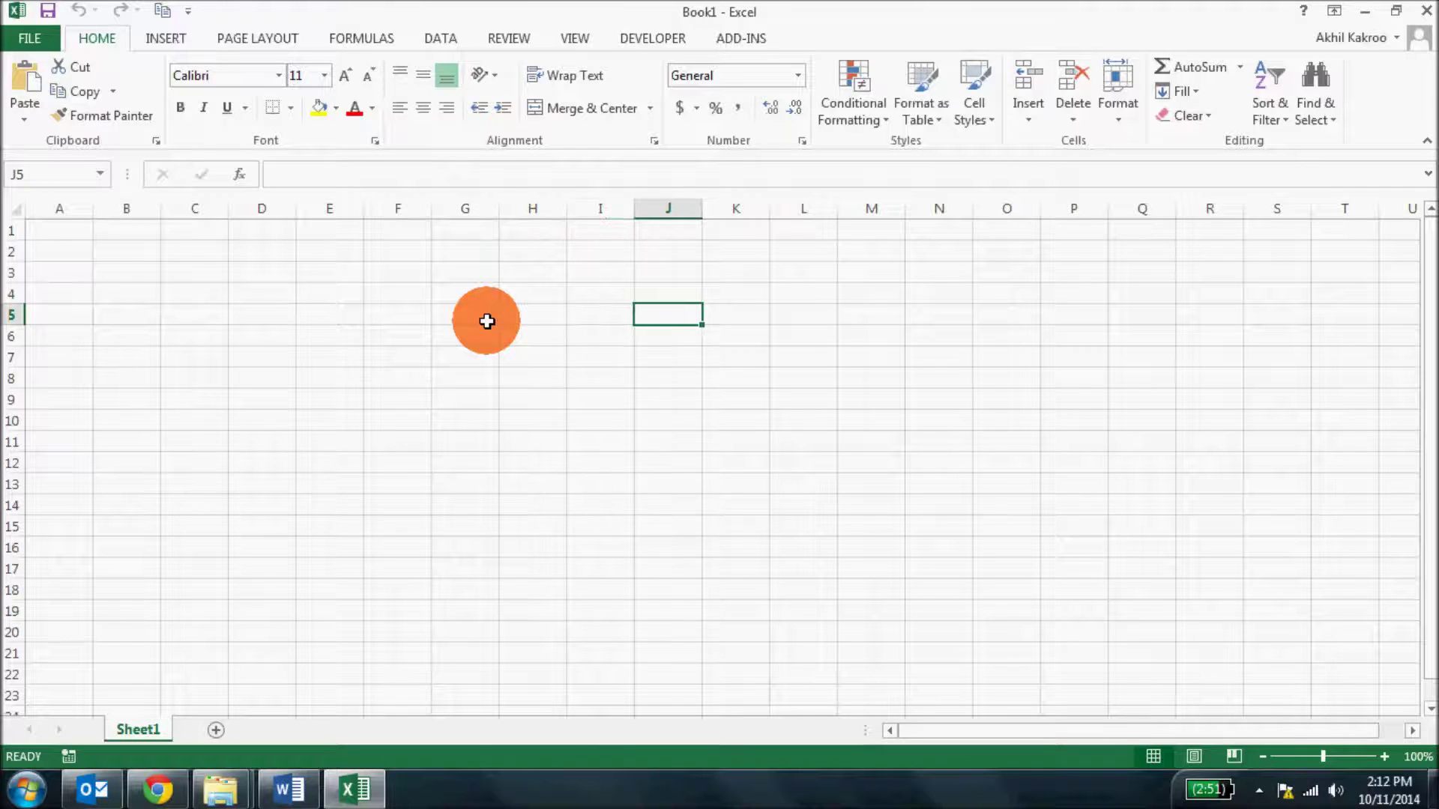
key("Left")
key("Left")
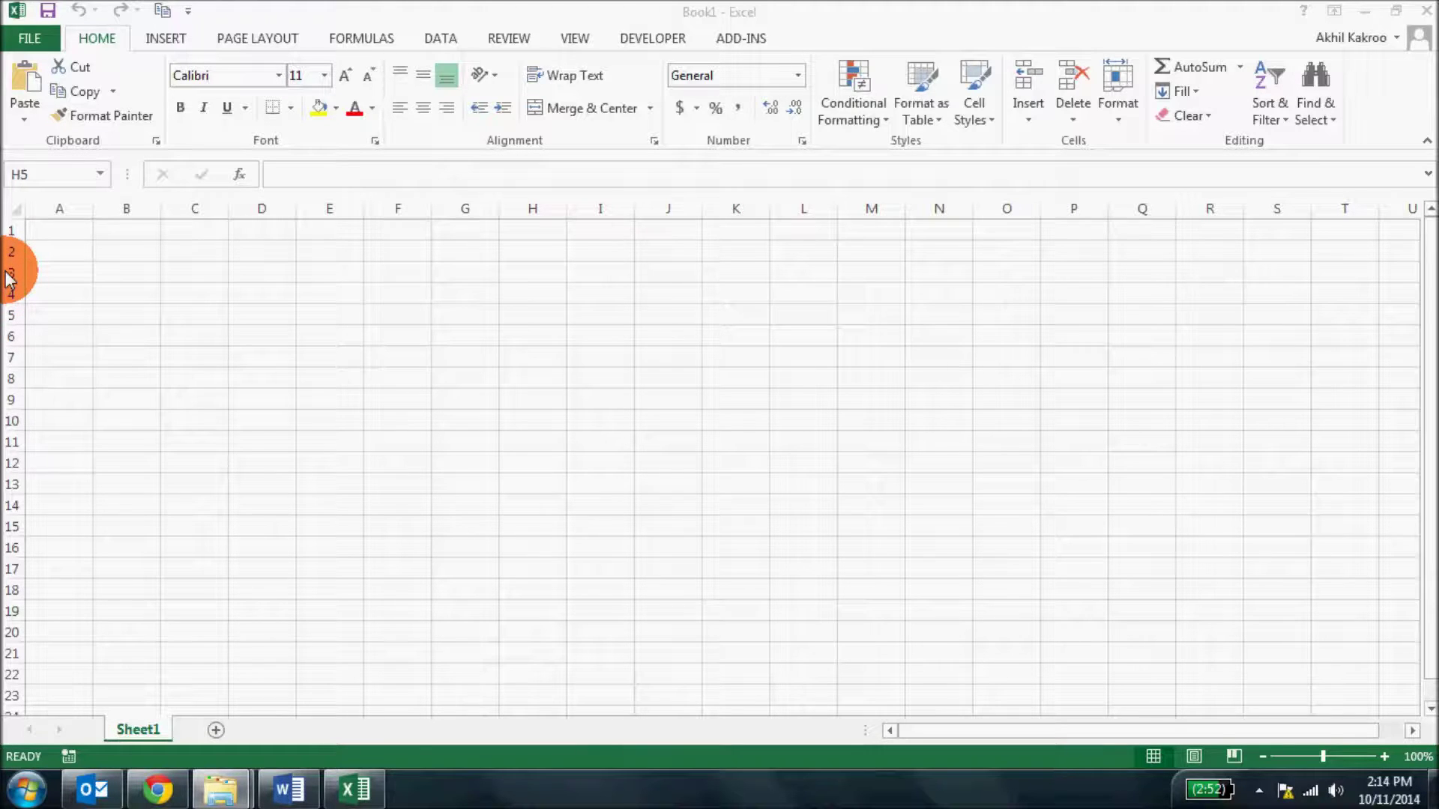
key("alt+Tab")
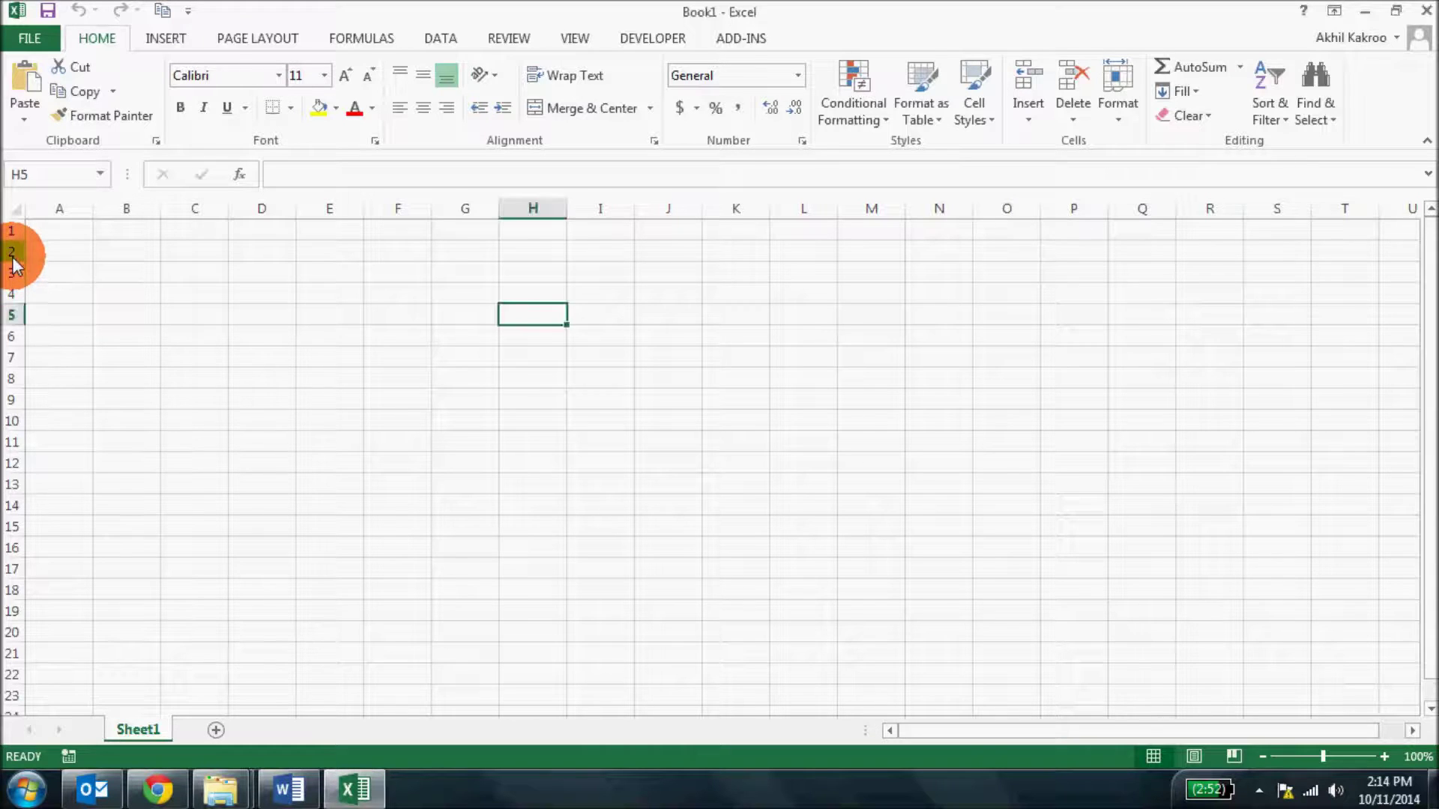
left_click(12, 253)
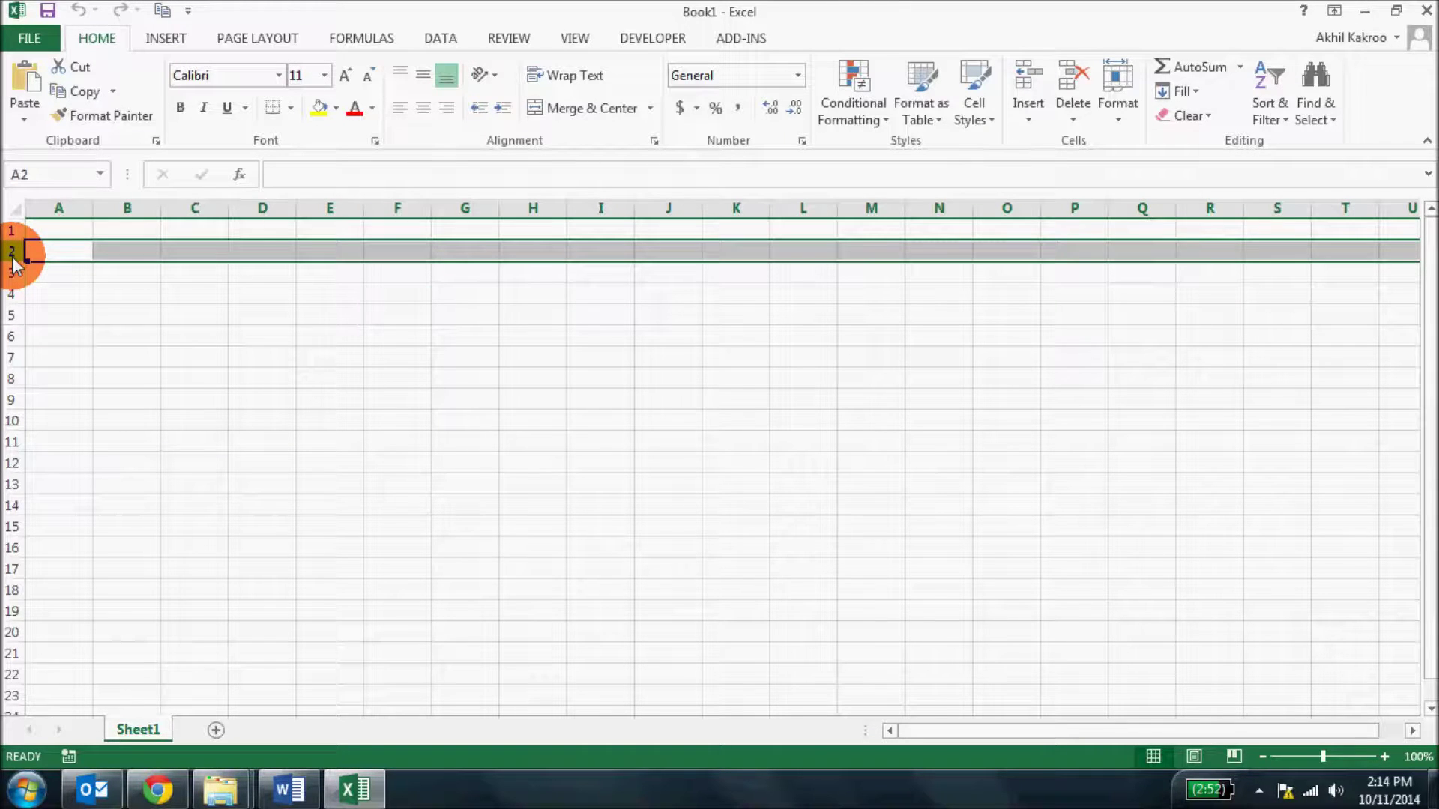
left_click(110, 252)
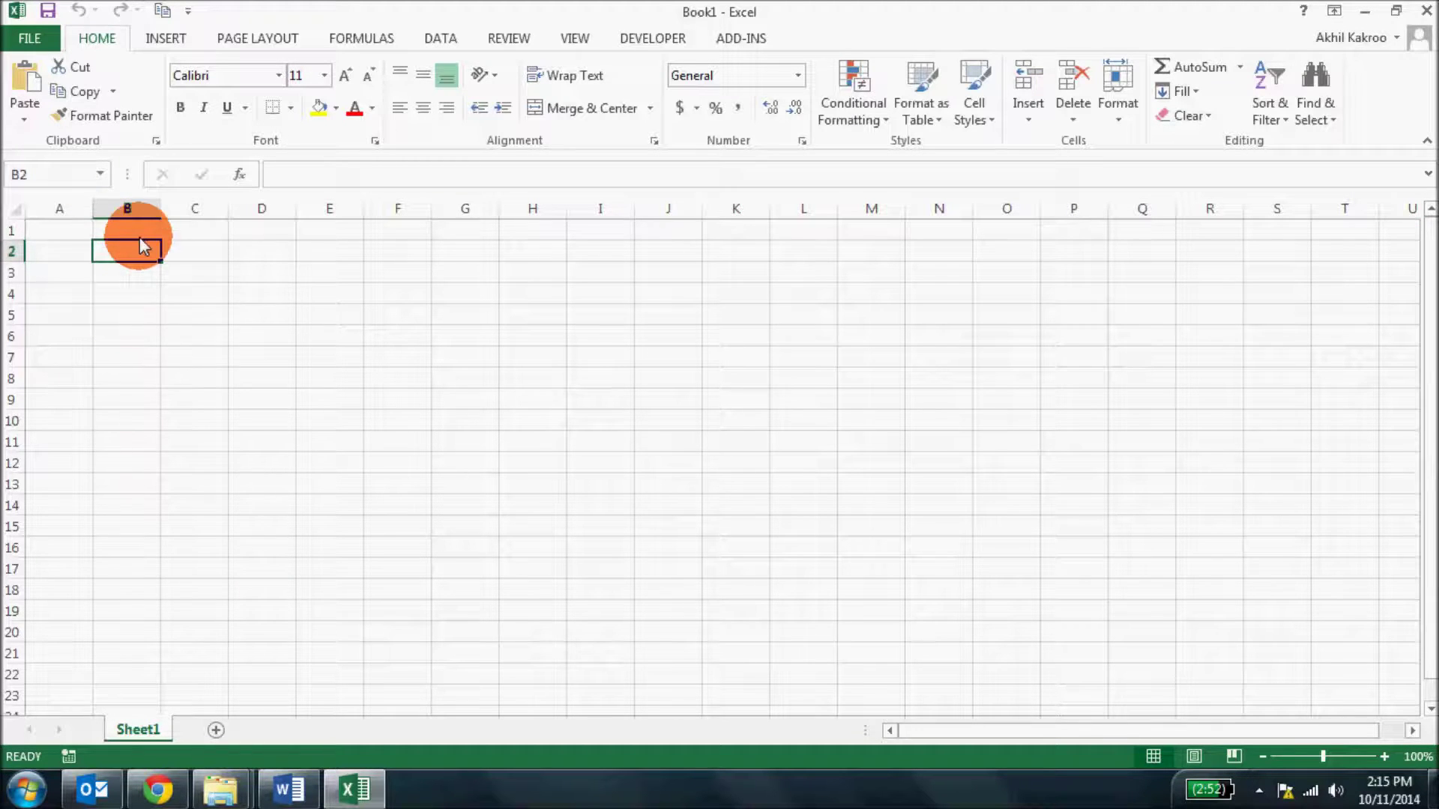
left_click(51, 232)
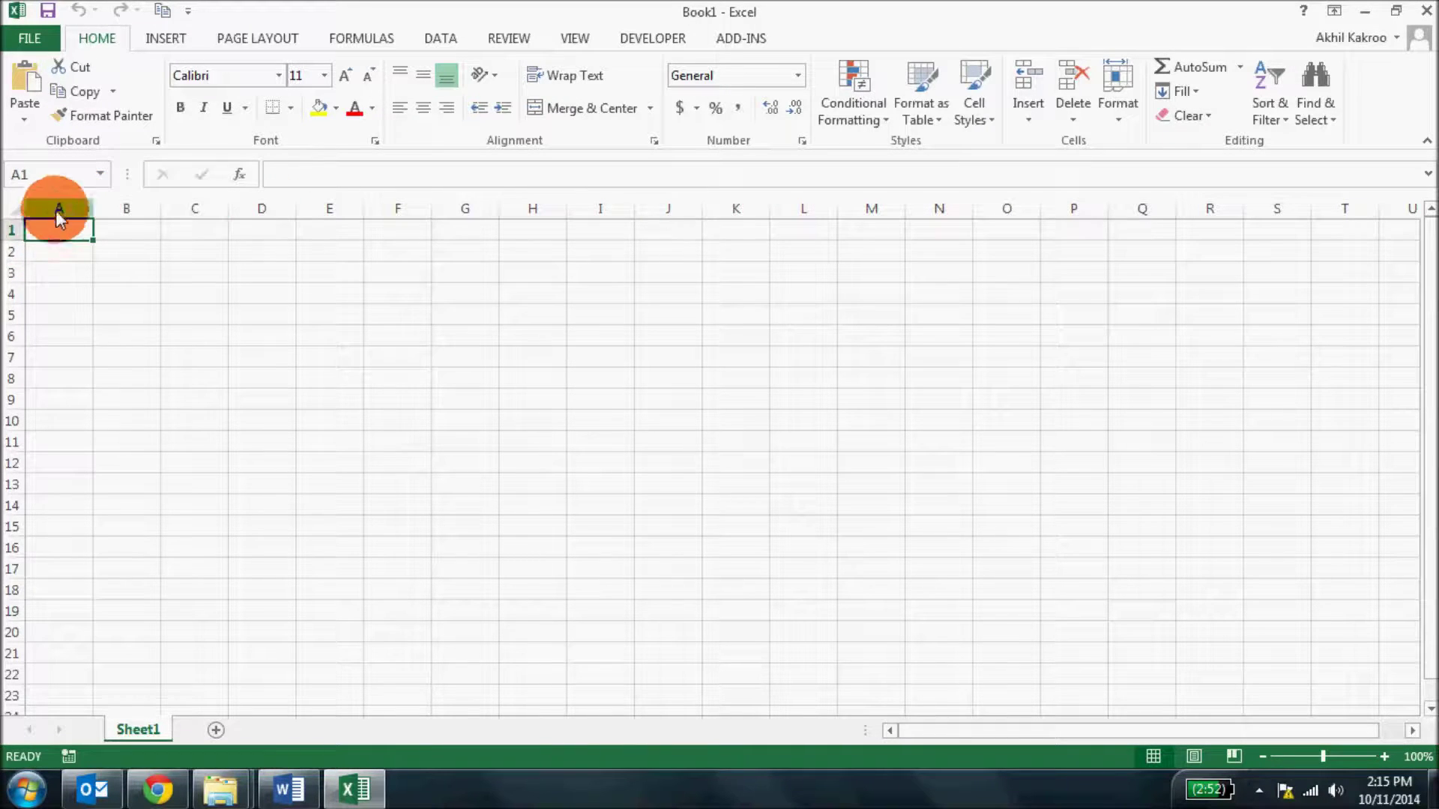
key("Right")
key("Right")
key("Right")
key("Right")
key("Right")
key("Right")
key("Right")
key("Right")
key("Right")
key("Right")
key("Right")
key("Right")
key("Right")
key("Right")
key("Right")
key("Right")
key("Right")
key("Right")
key("Right")
key("Right")
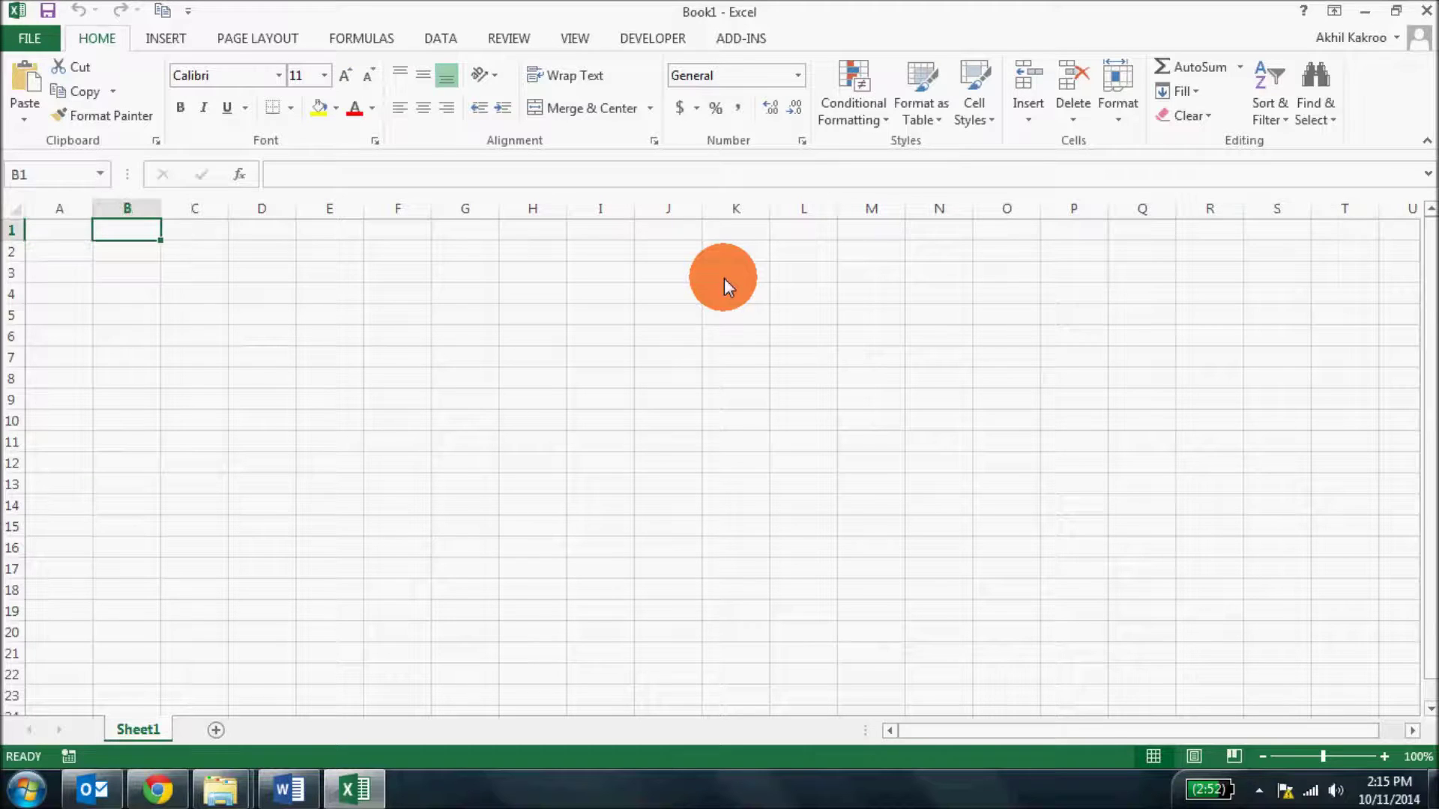
key("Right")
key("Right")
key("Right")
key("Right")
key("Right")
key("Right")
key("Right")
key("Right")
key("Right")
key("Right")
key("Right")
key("Right")
key("Right")
key("Right")
key("Right")
key("Right")
key("Right")
key("Right")
key("Right")
key("Right")
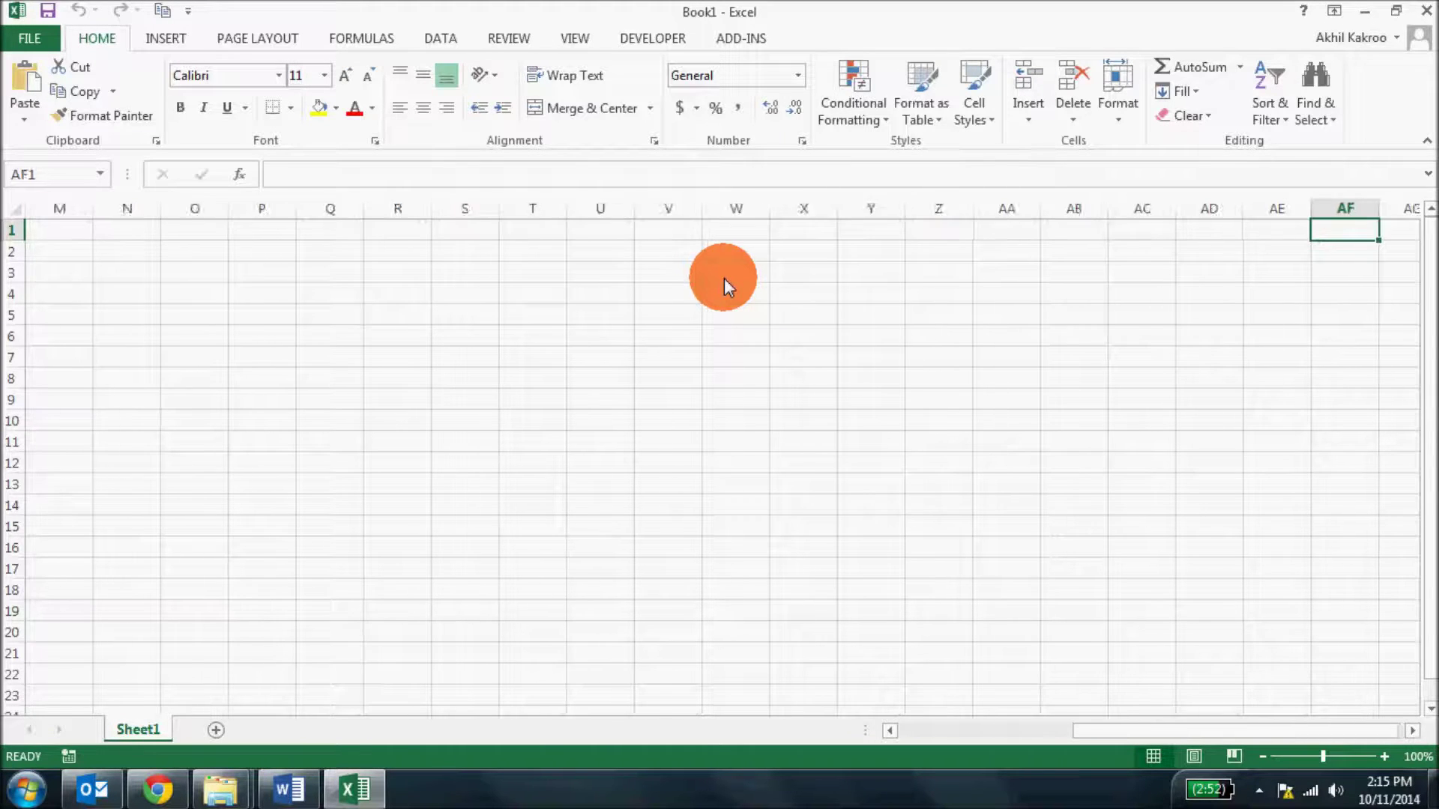
key("ctrl+Home")
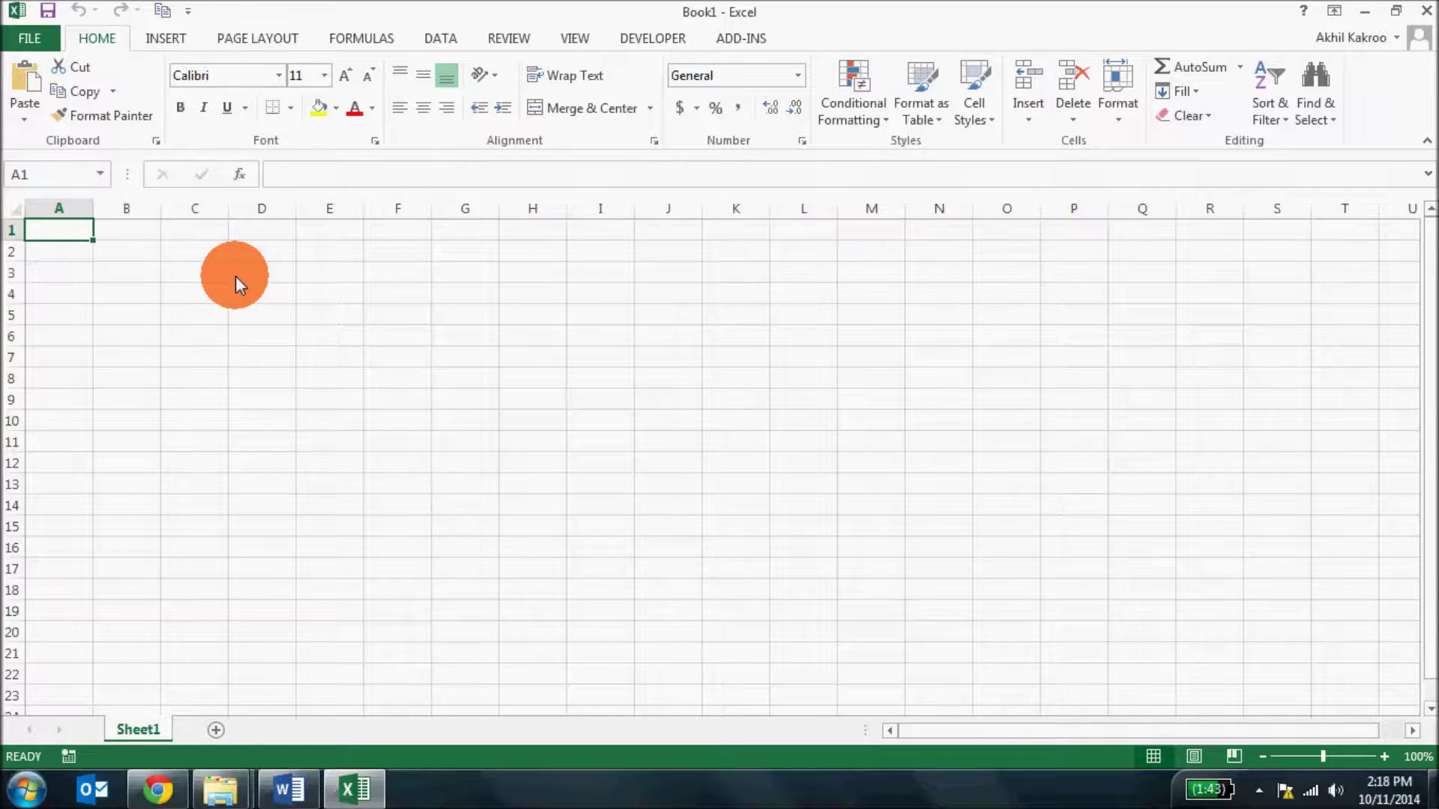
key("ctrl+Down")
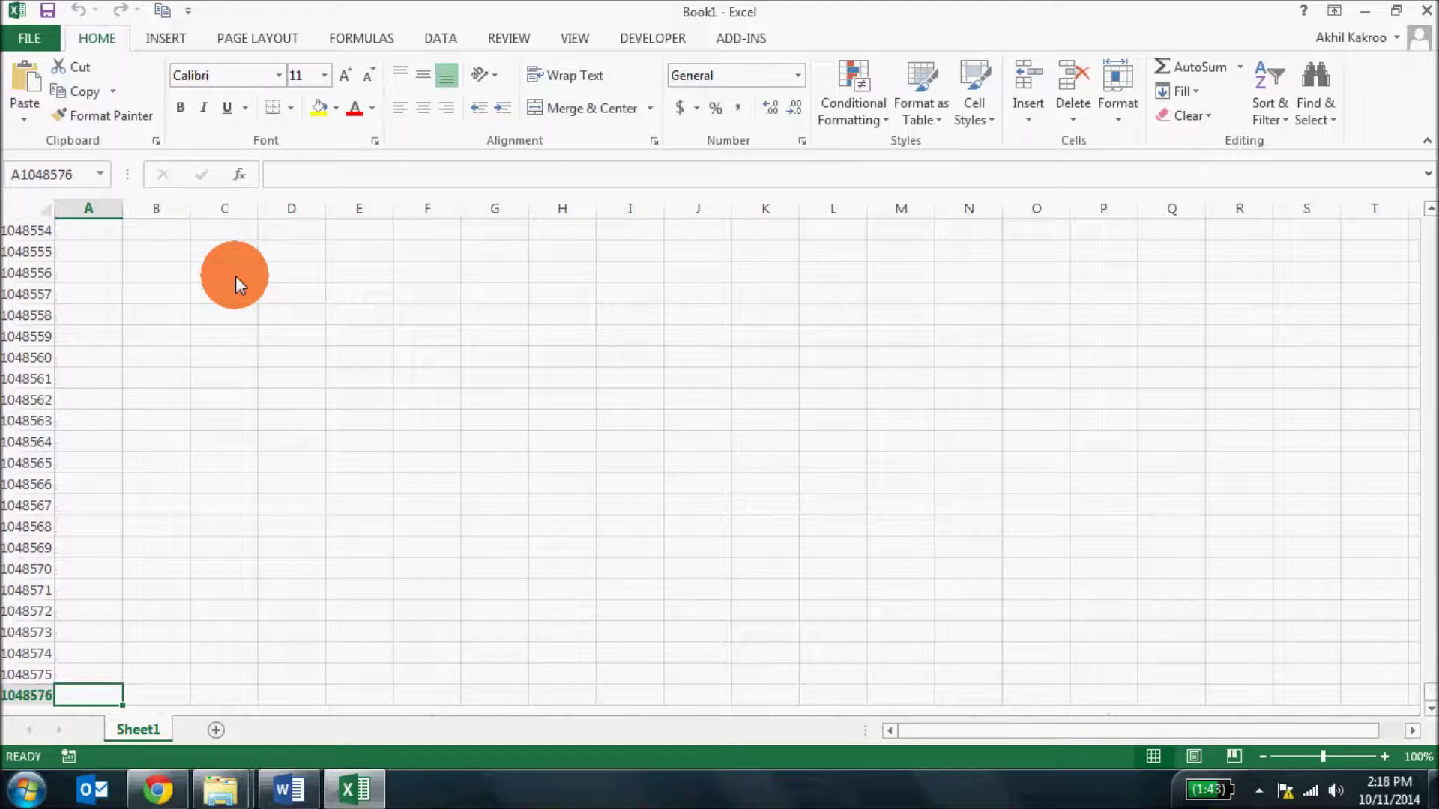
key("ctrl+Up")
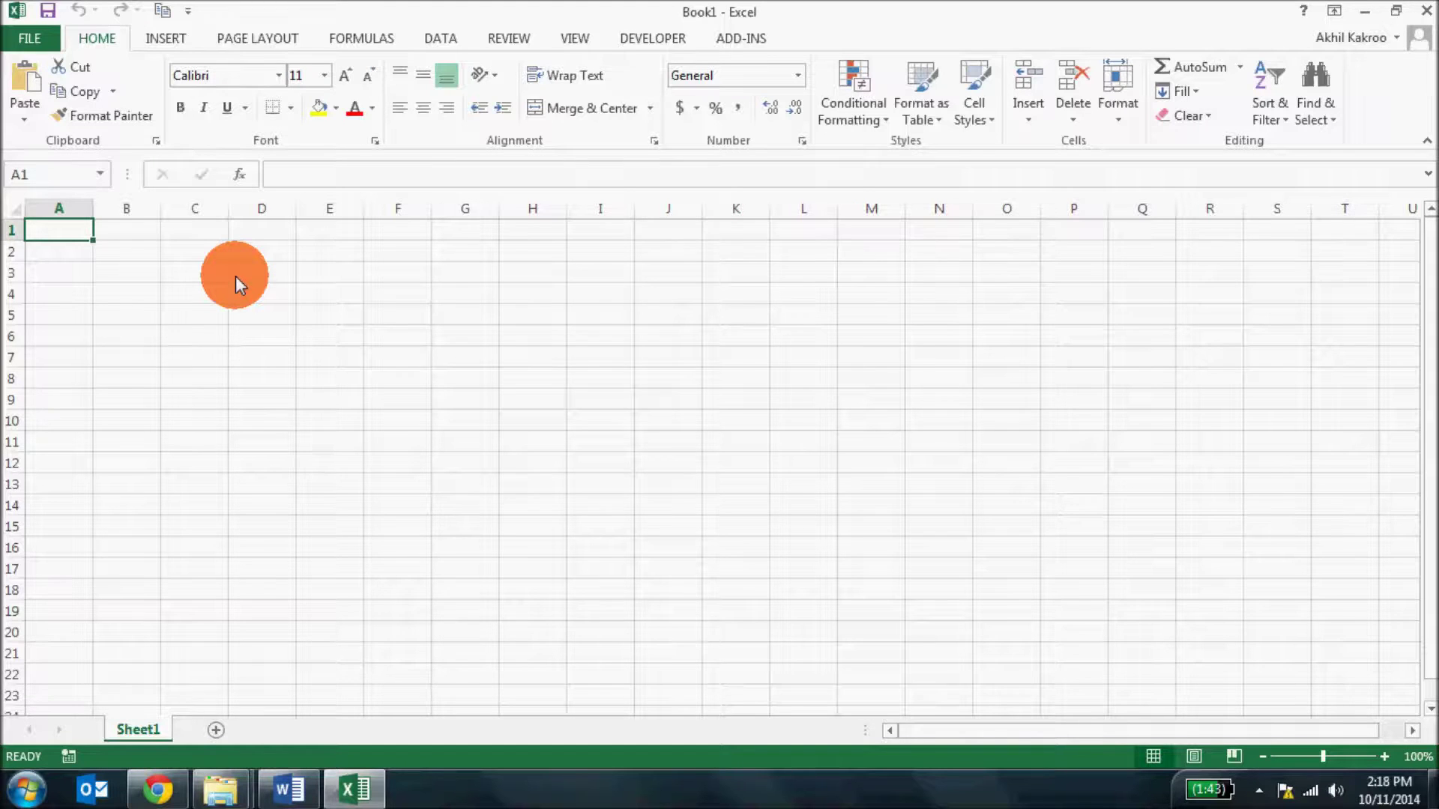
key("ctrl+Right")
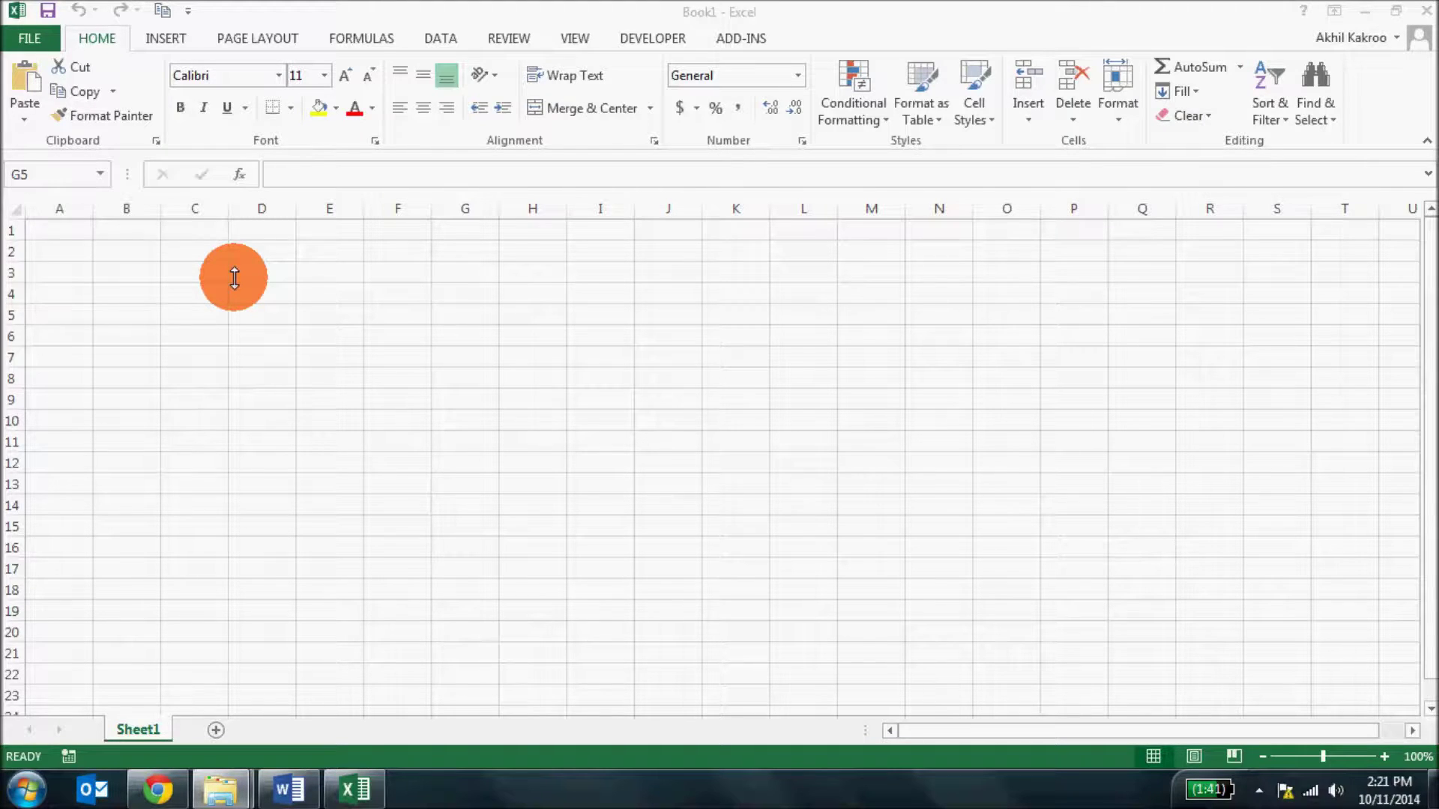
Give cell G5 a red fill from the Home Fill Color menu
left_click(457, 299)
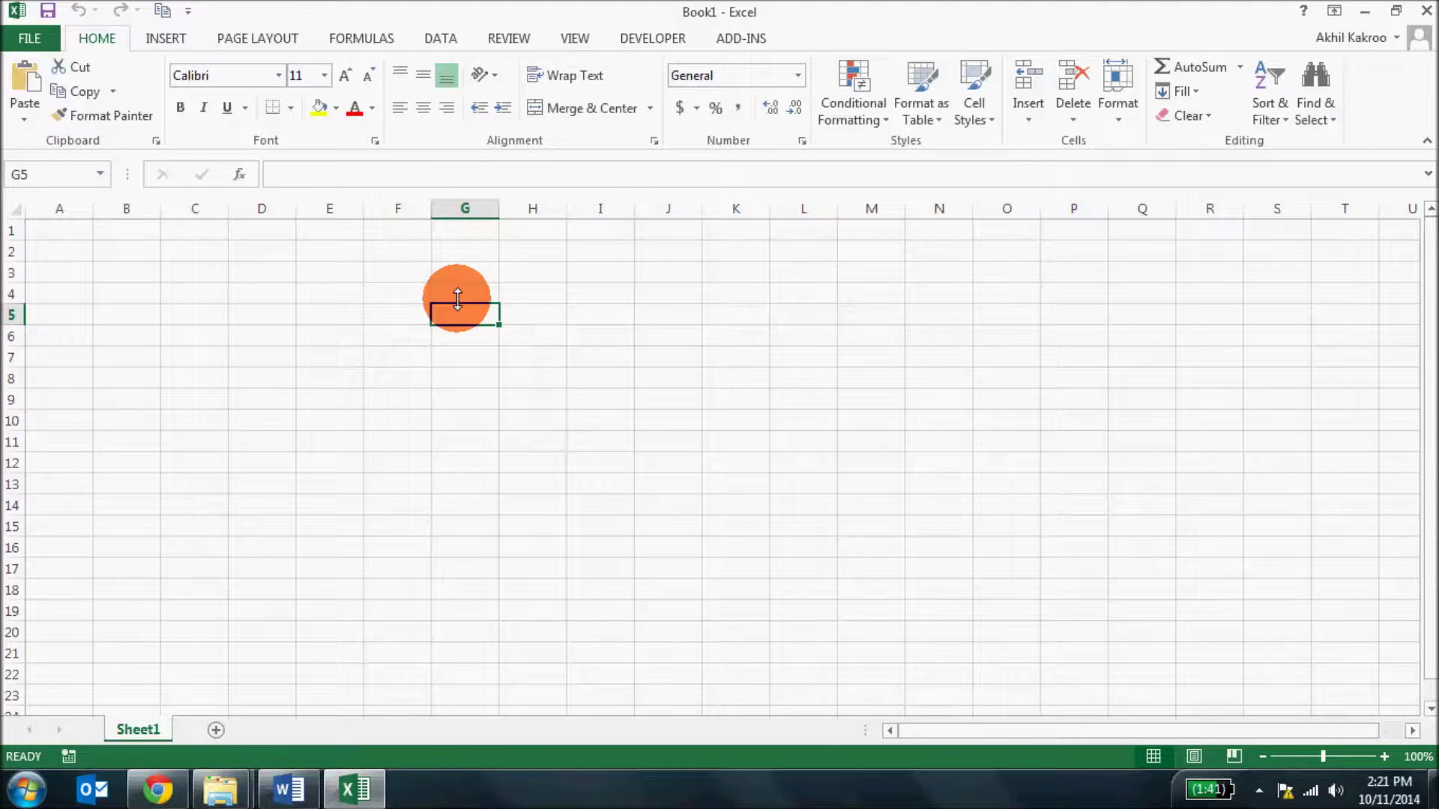
left_click(335, 108)
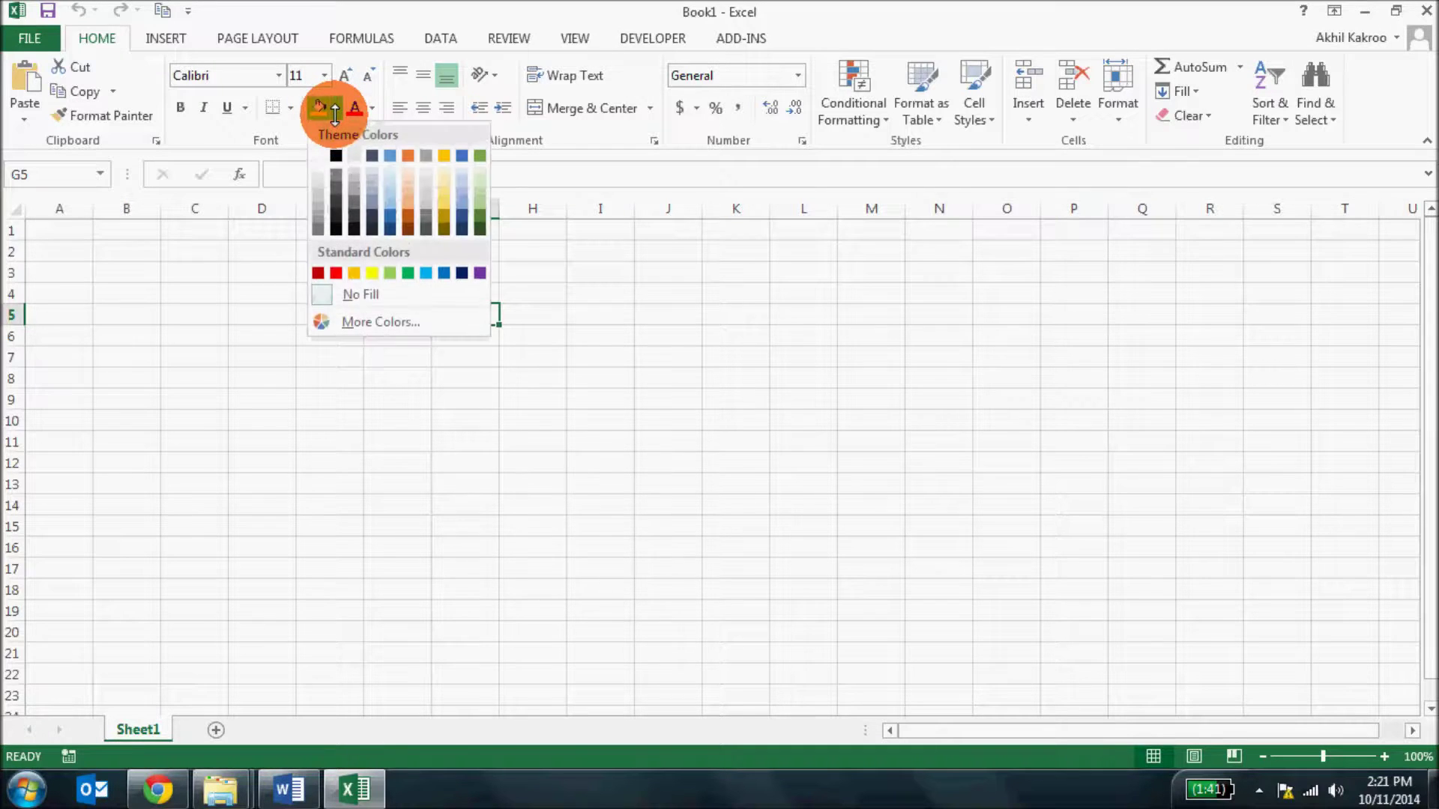
left_click(336, 273)
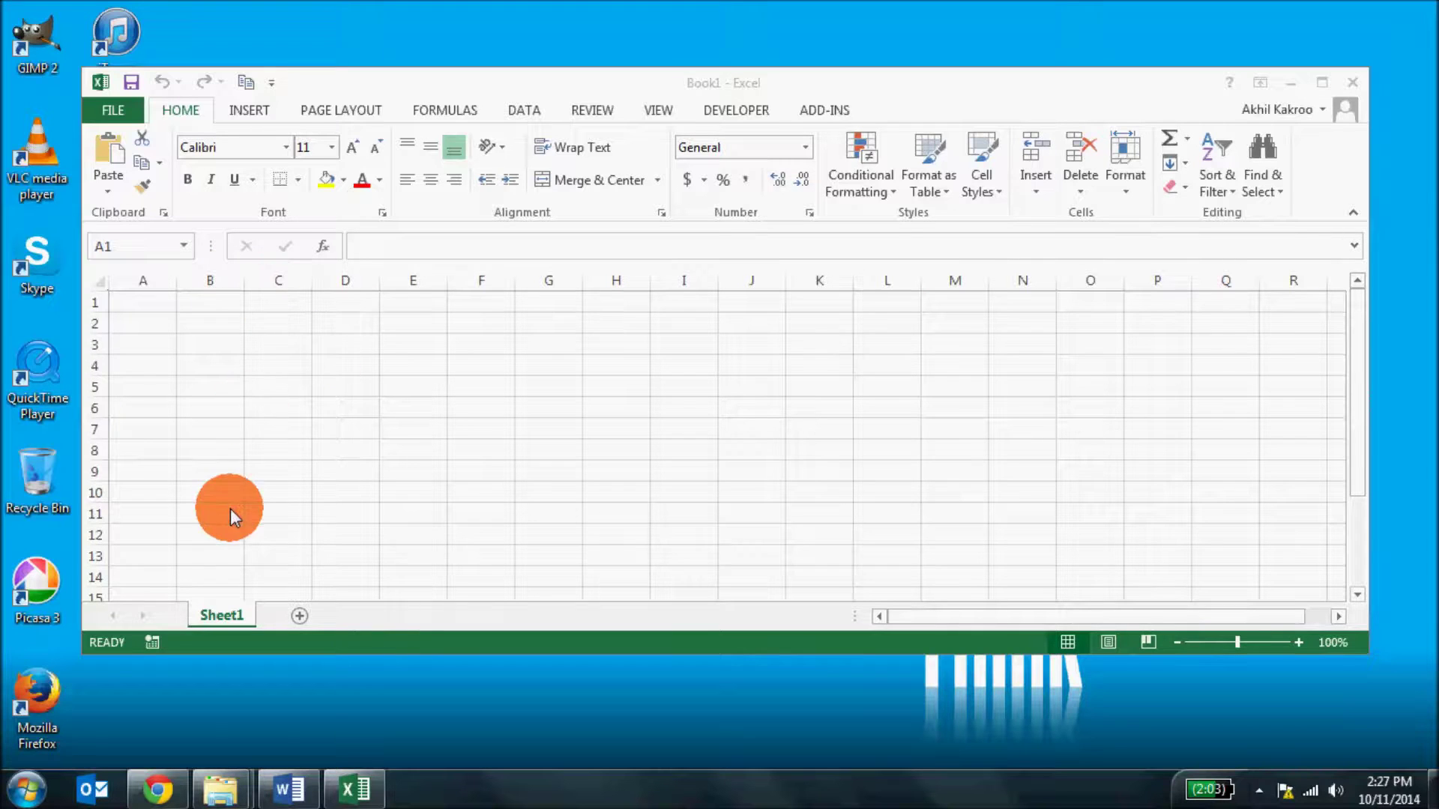
Add three new sheets, then delete Sheet4 and Sheet3
left_click(297, 618)
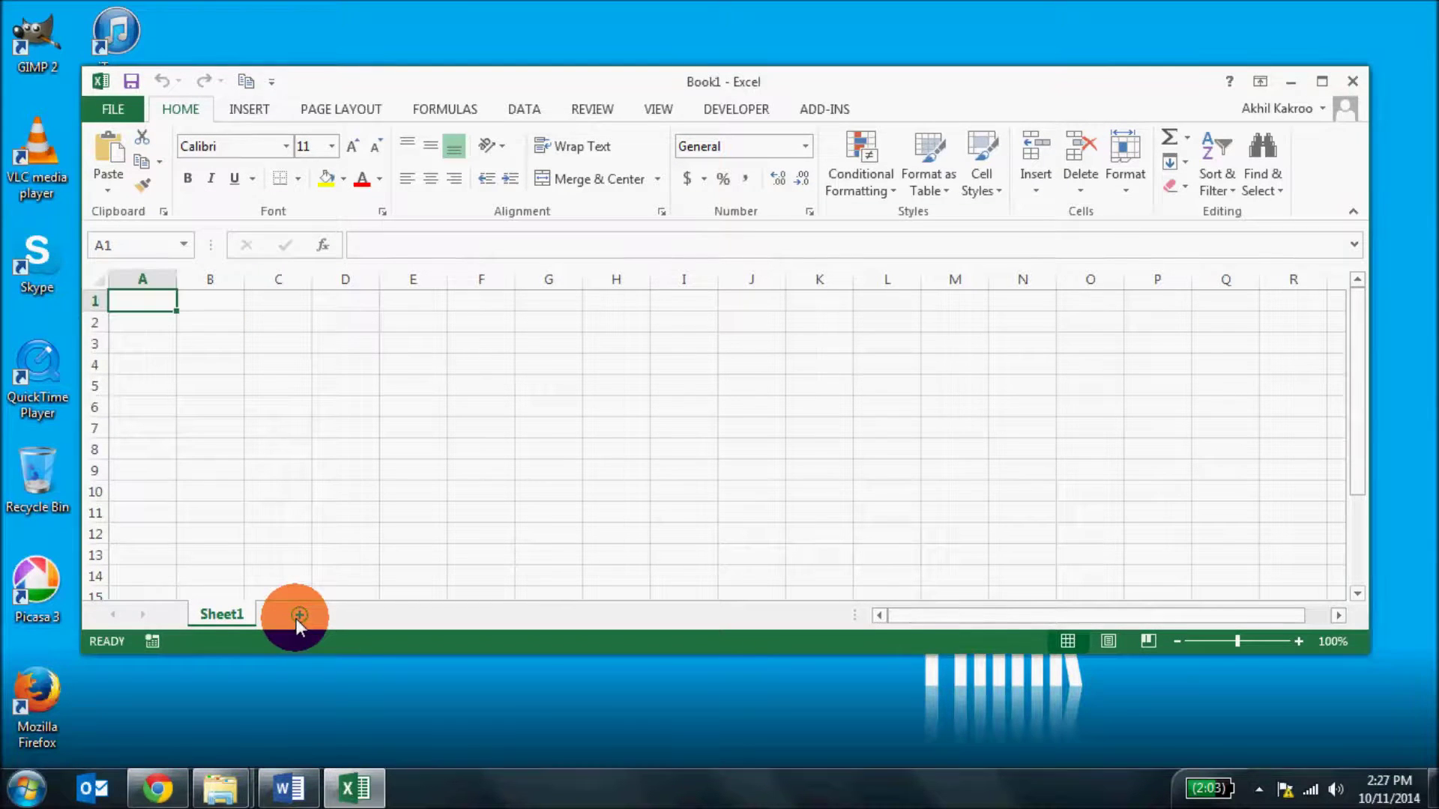
left_click(298, 616)
left_click(366, 615)
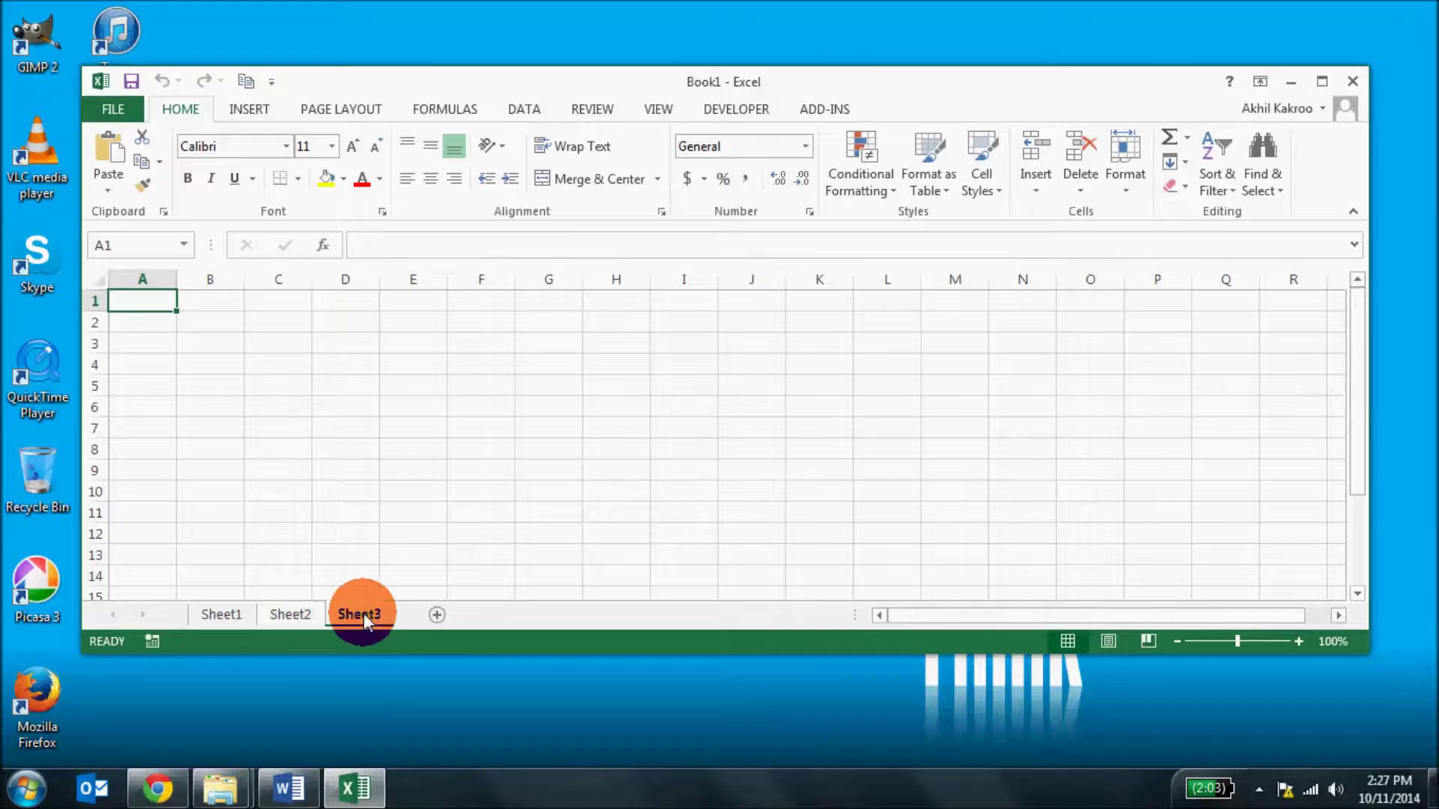
left_click(437, 614)
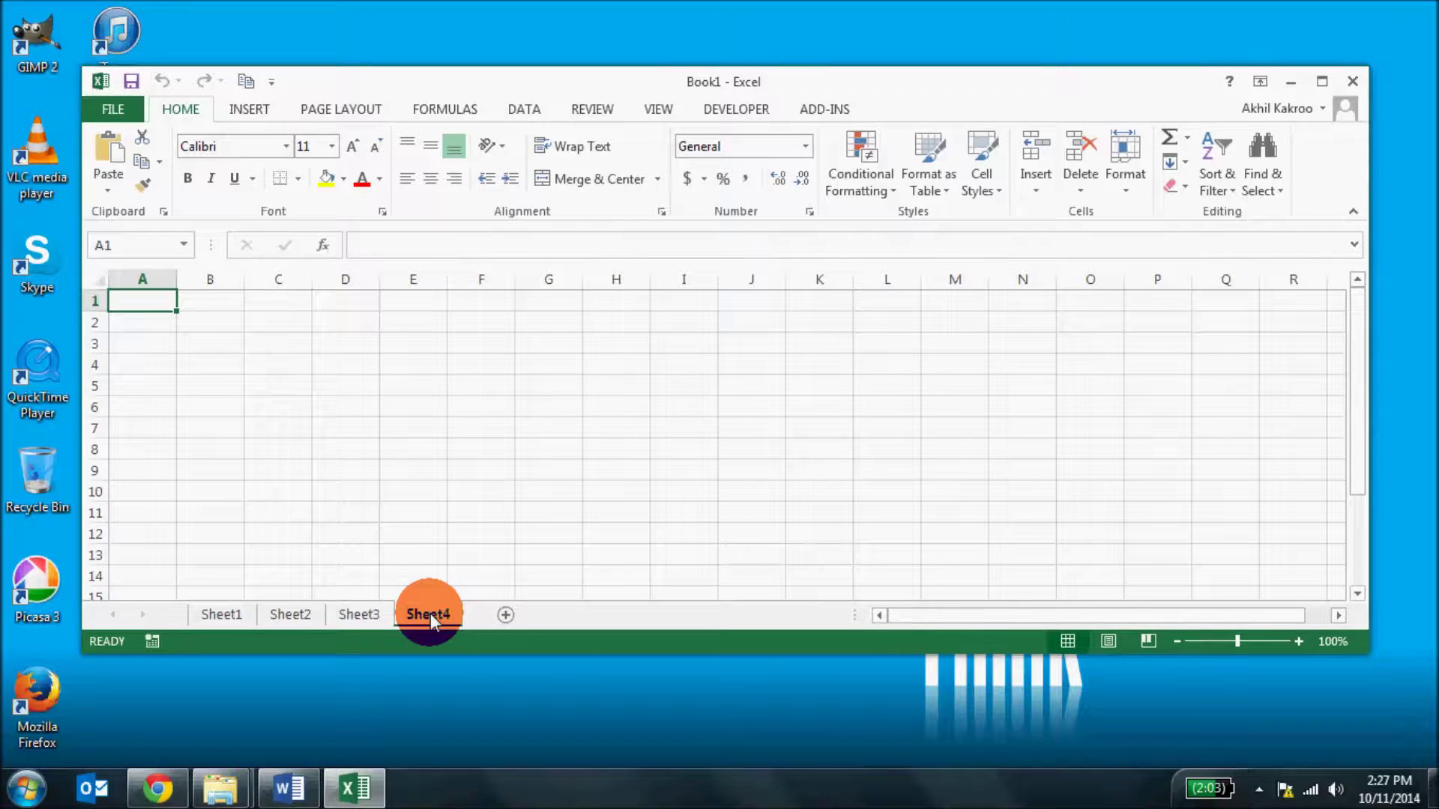
right_click(412, 615)
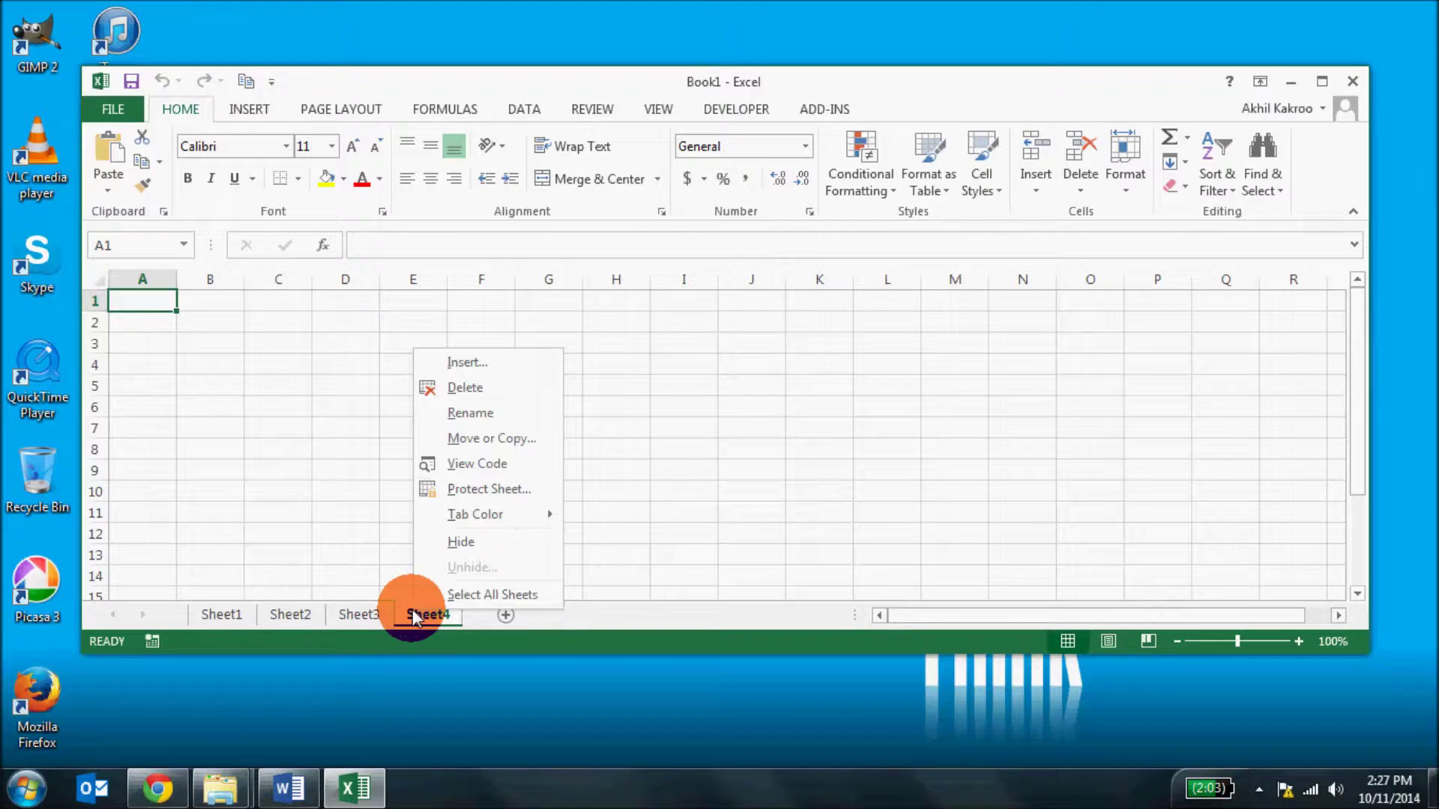
left_click(467, 388)
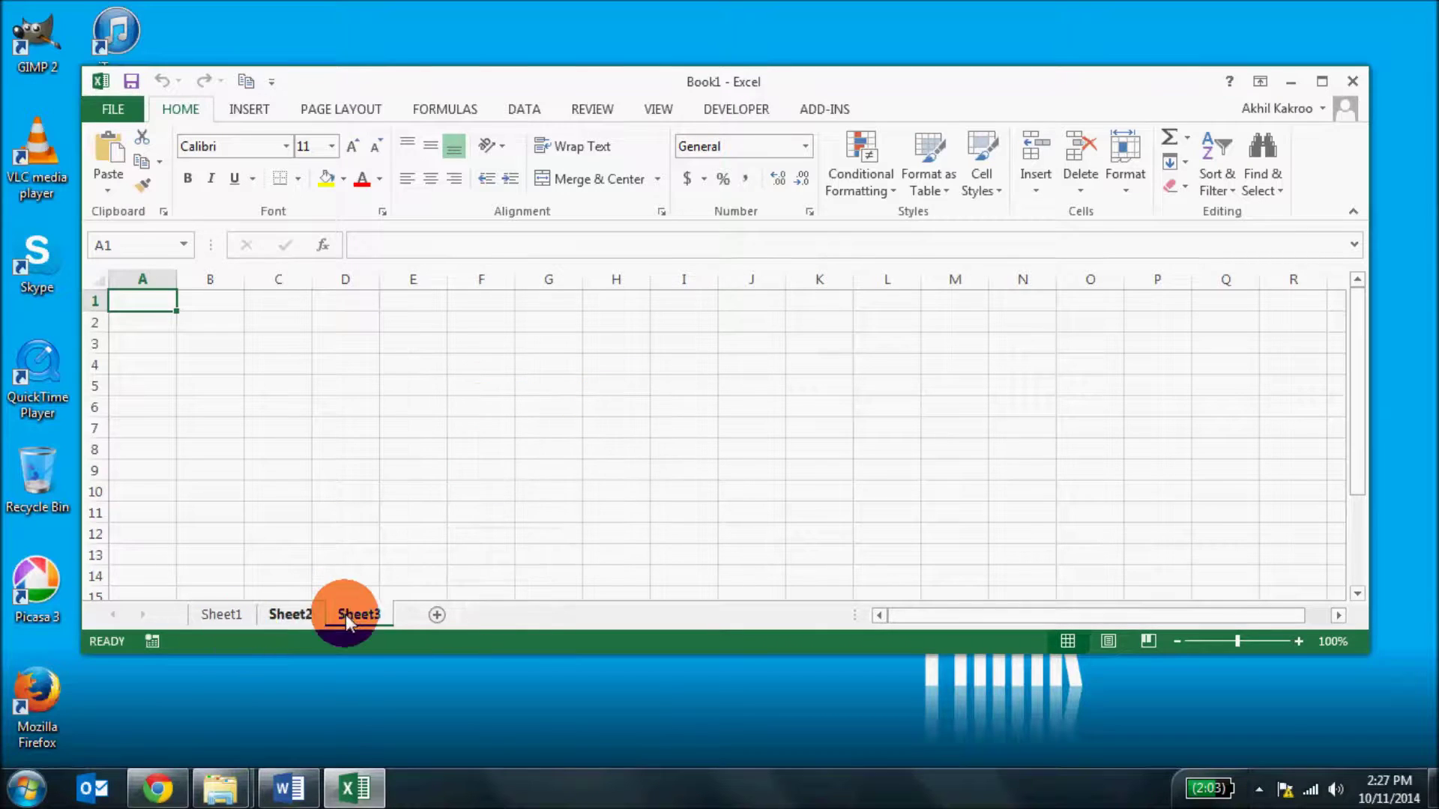
right_click(380, 614)
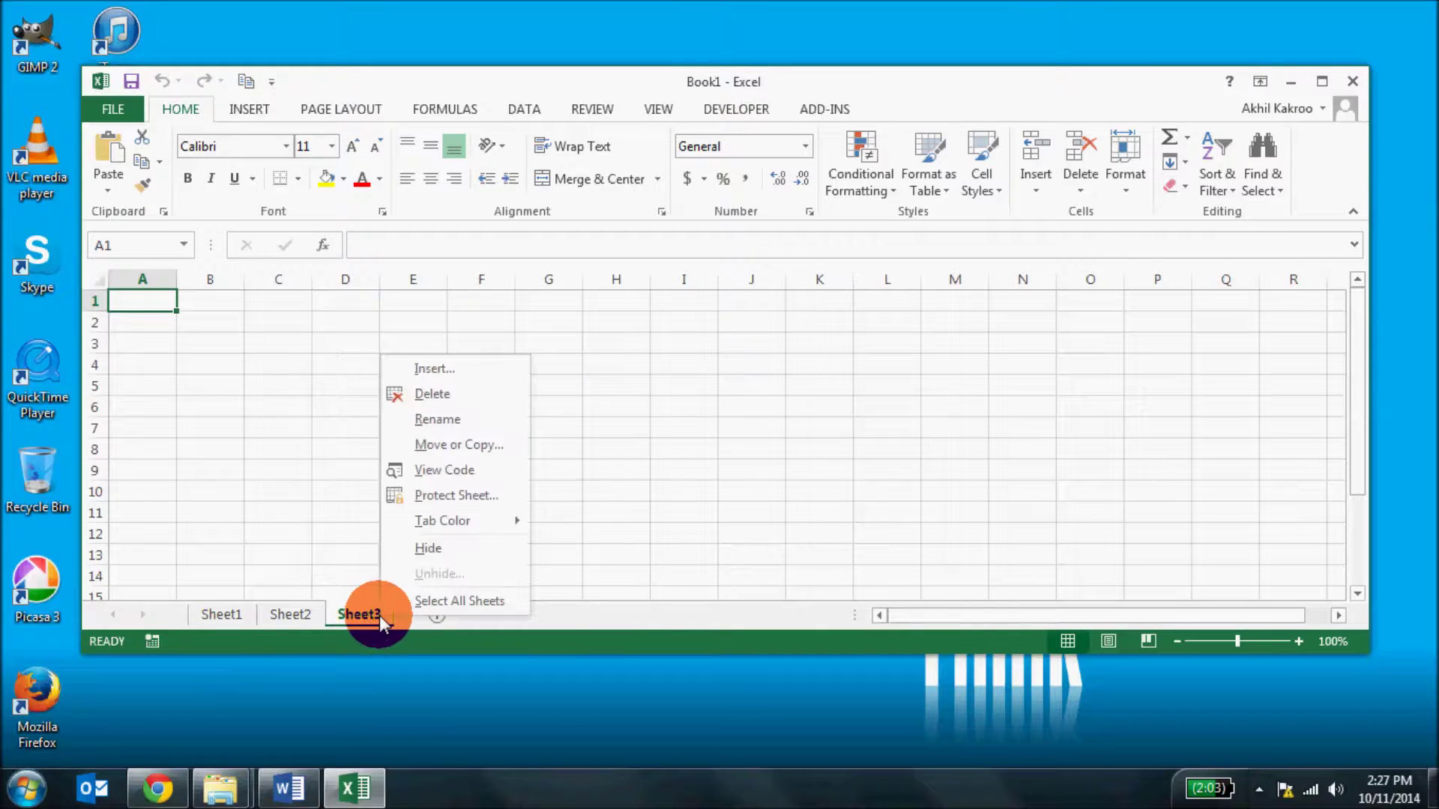
left_click(449, 405)
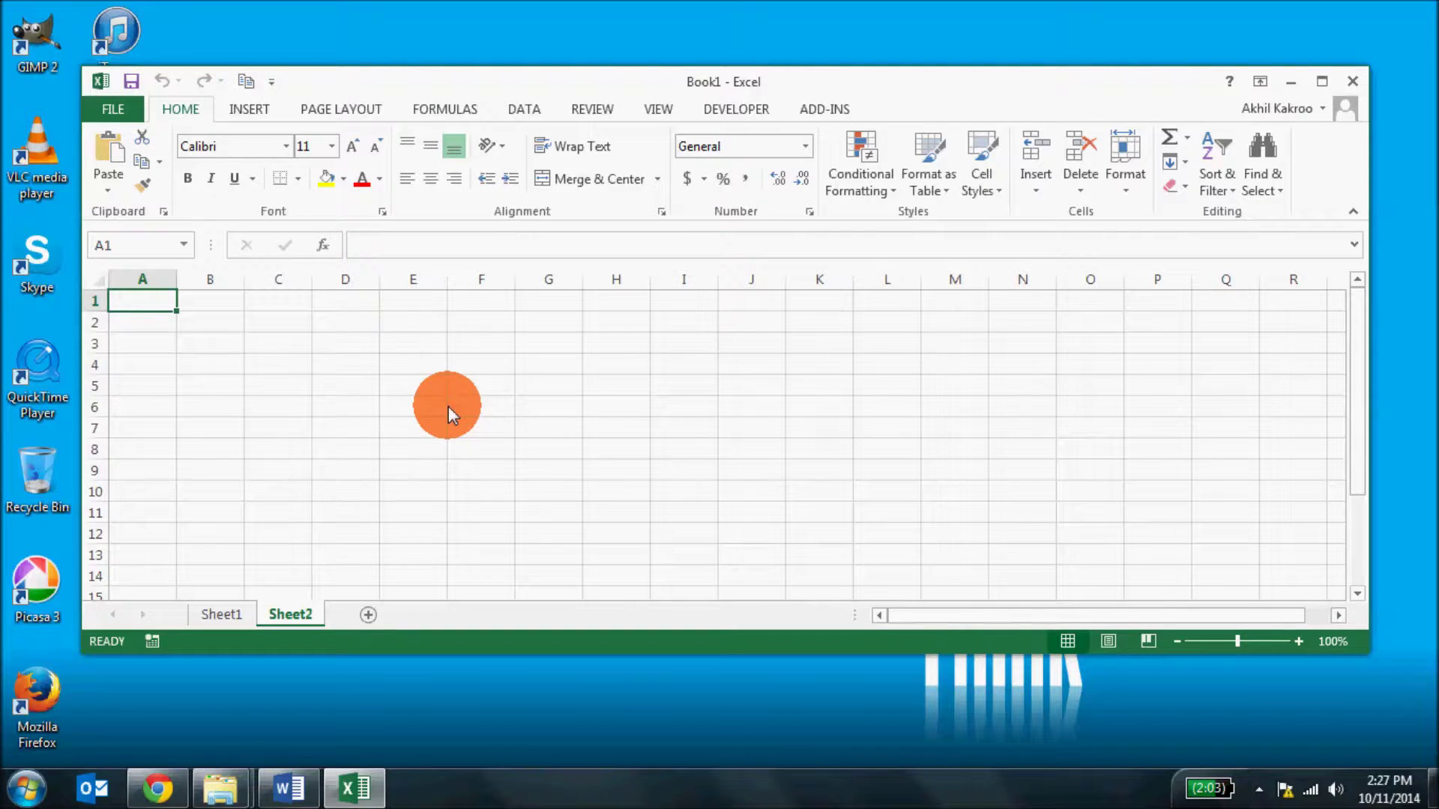
Set Sheet2's tab colour to gold and Sheet1's tab colour to green
right_click(297, 613)
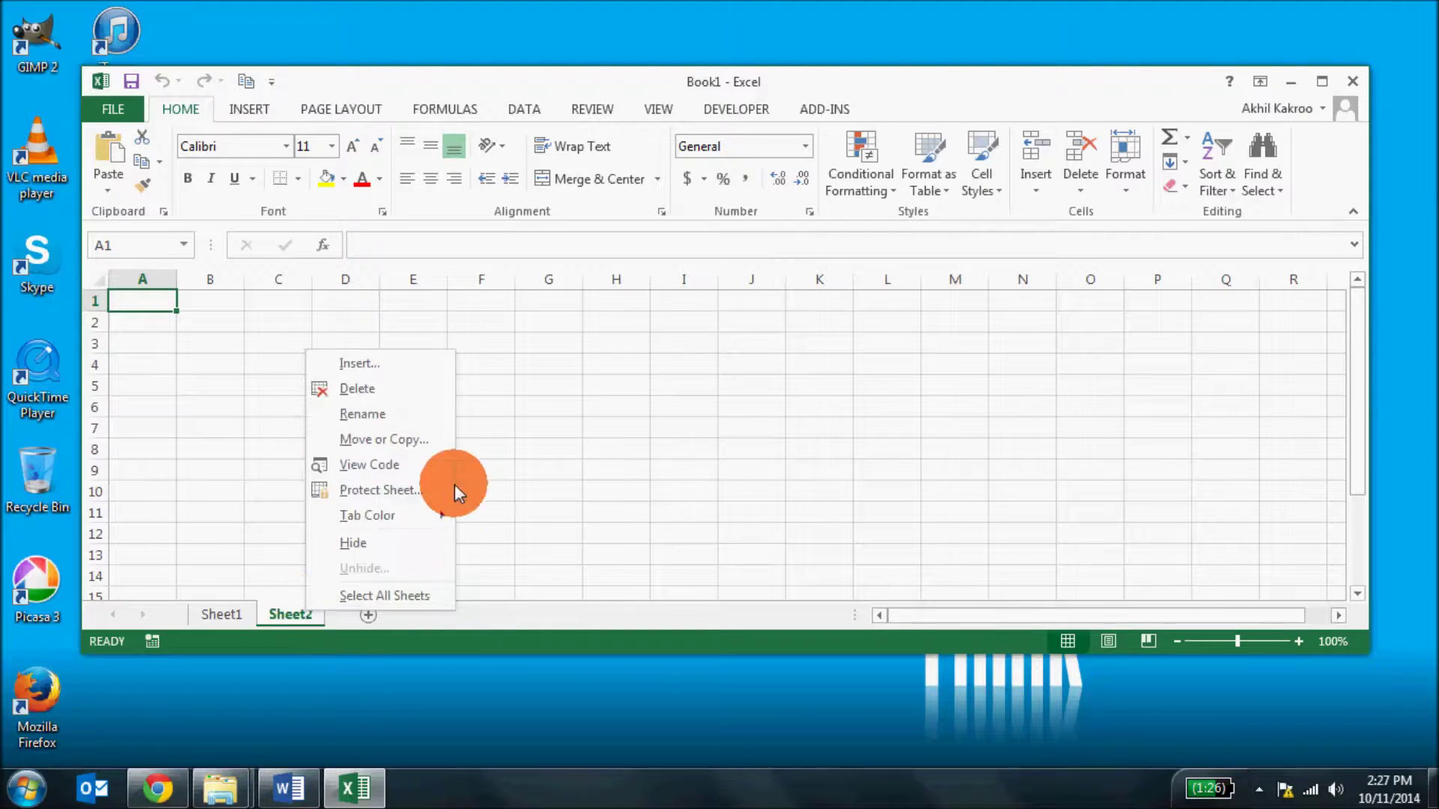
mouse_move(407, 510)
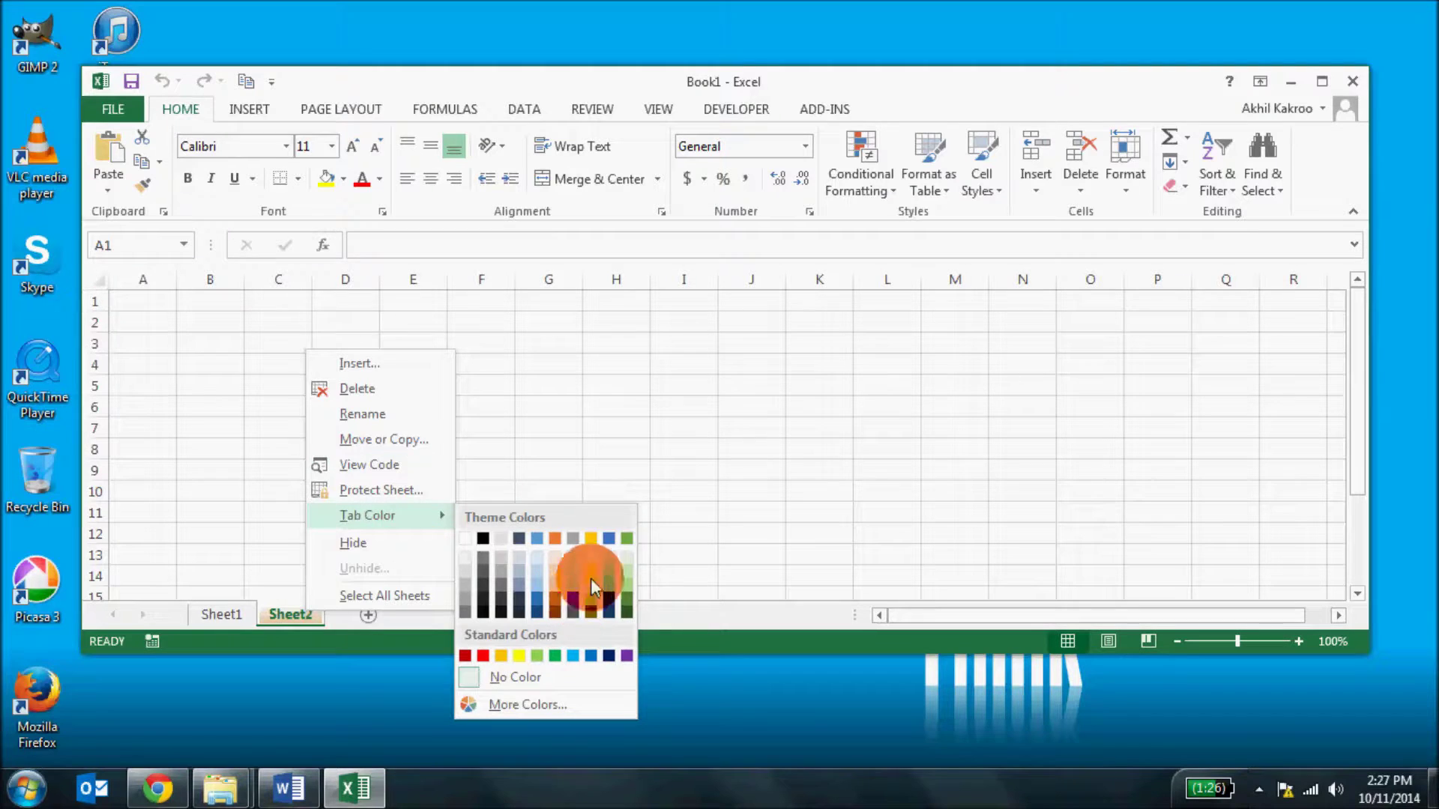
left_click(593, 538)
right_click(224, 618)
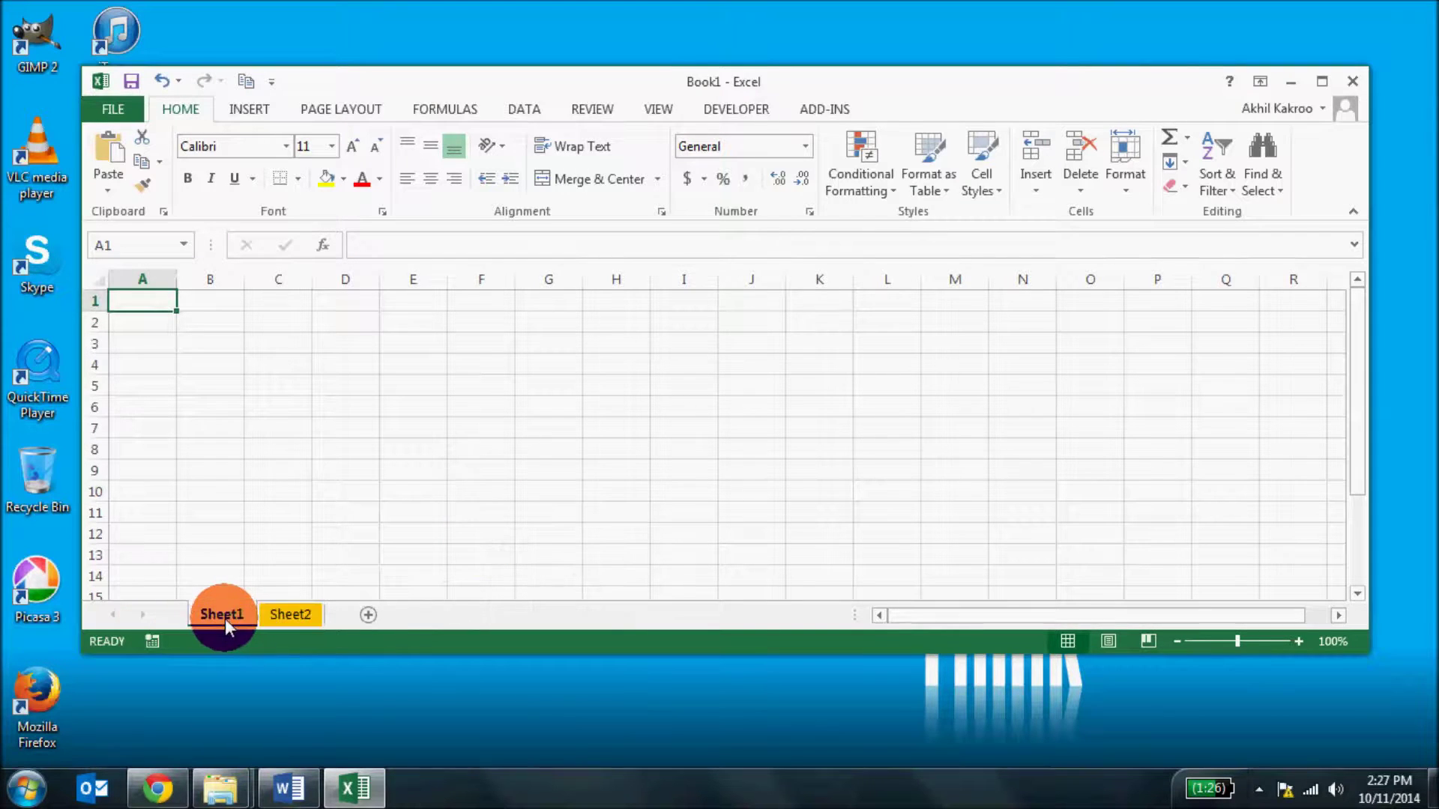
mouse_move(291, 522)
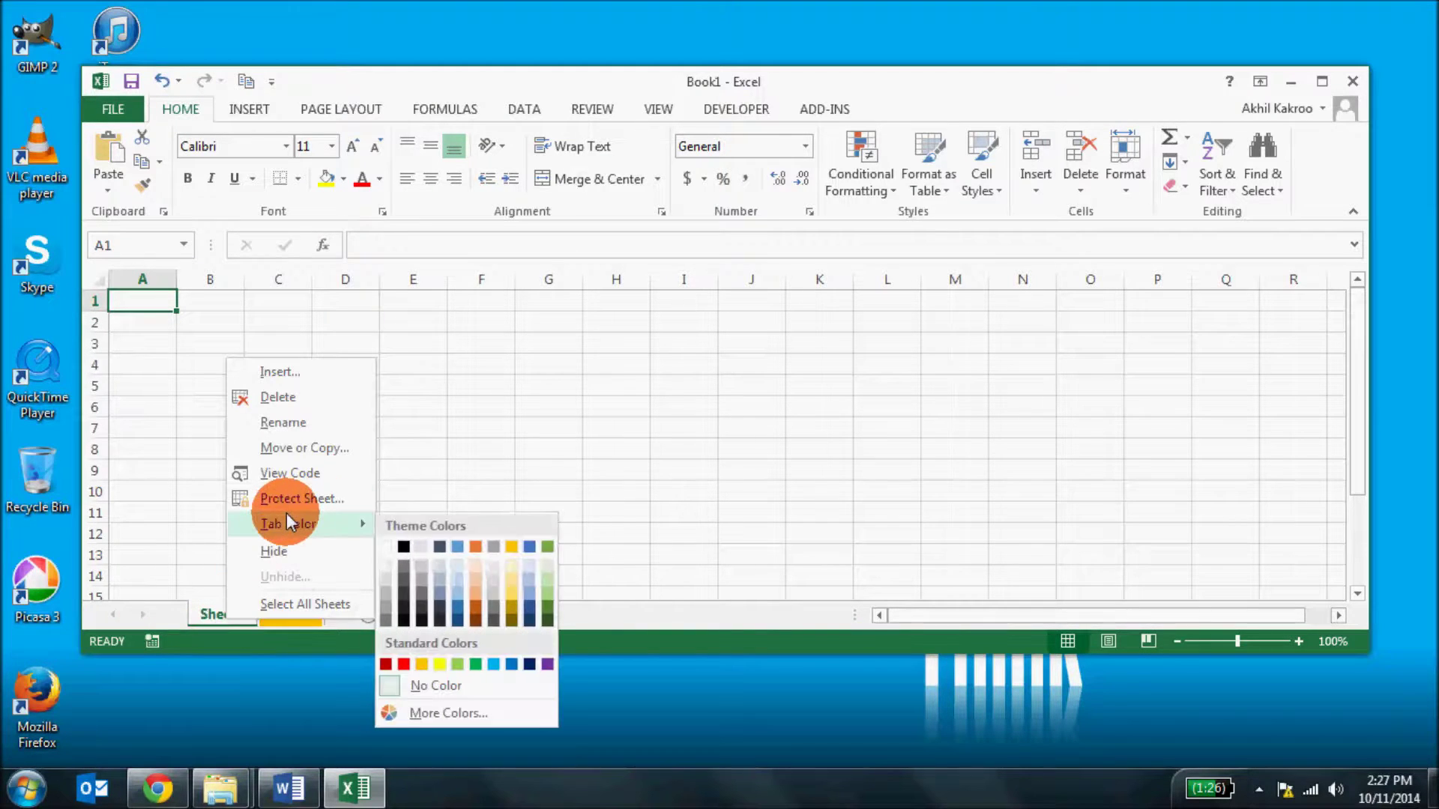
left_click(549, 544)
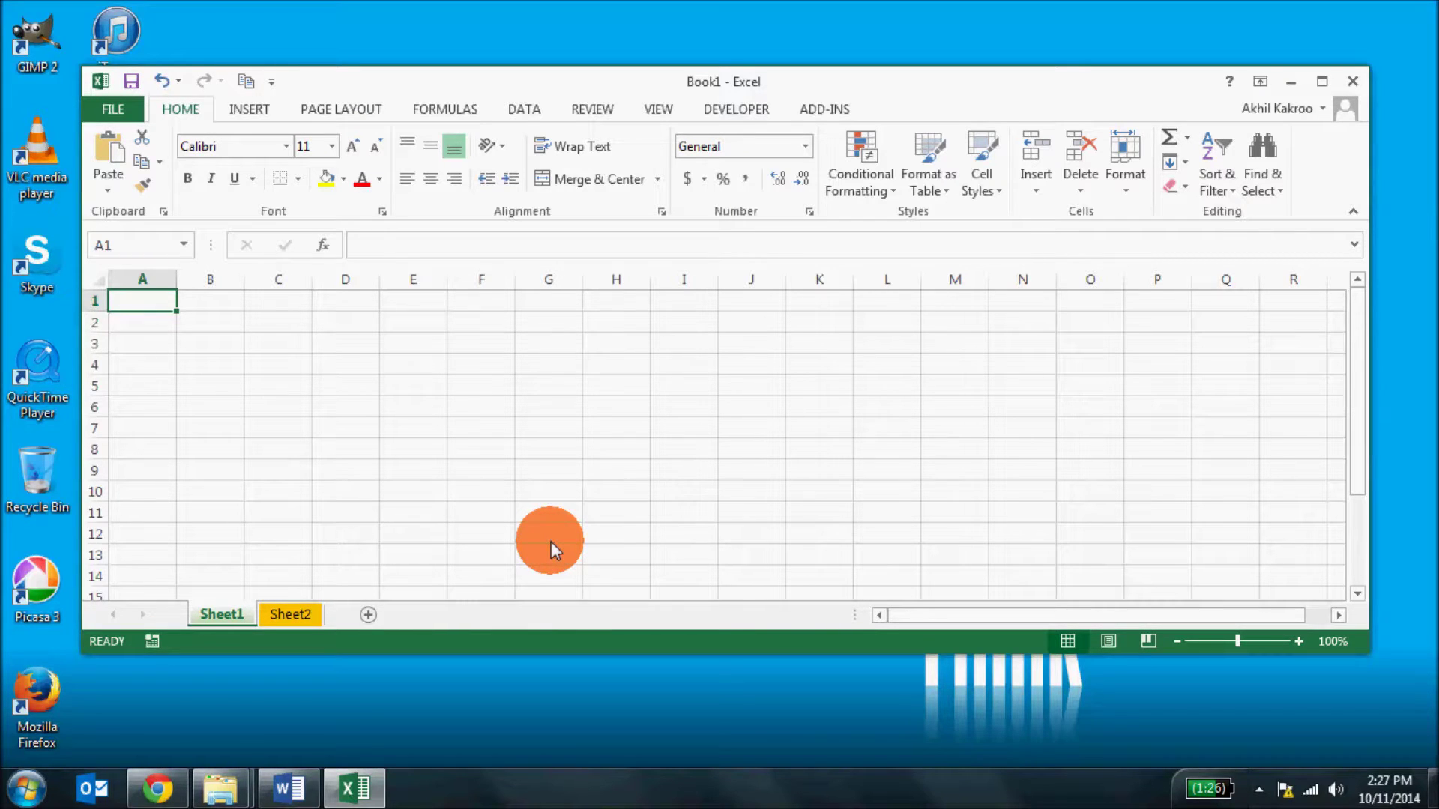
Rename Sheet1 to 'excelIsSimple'
right_click(228, 610)
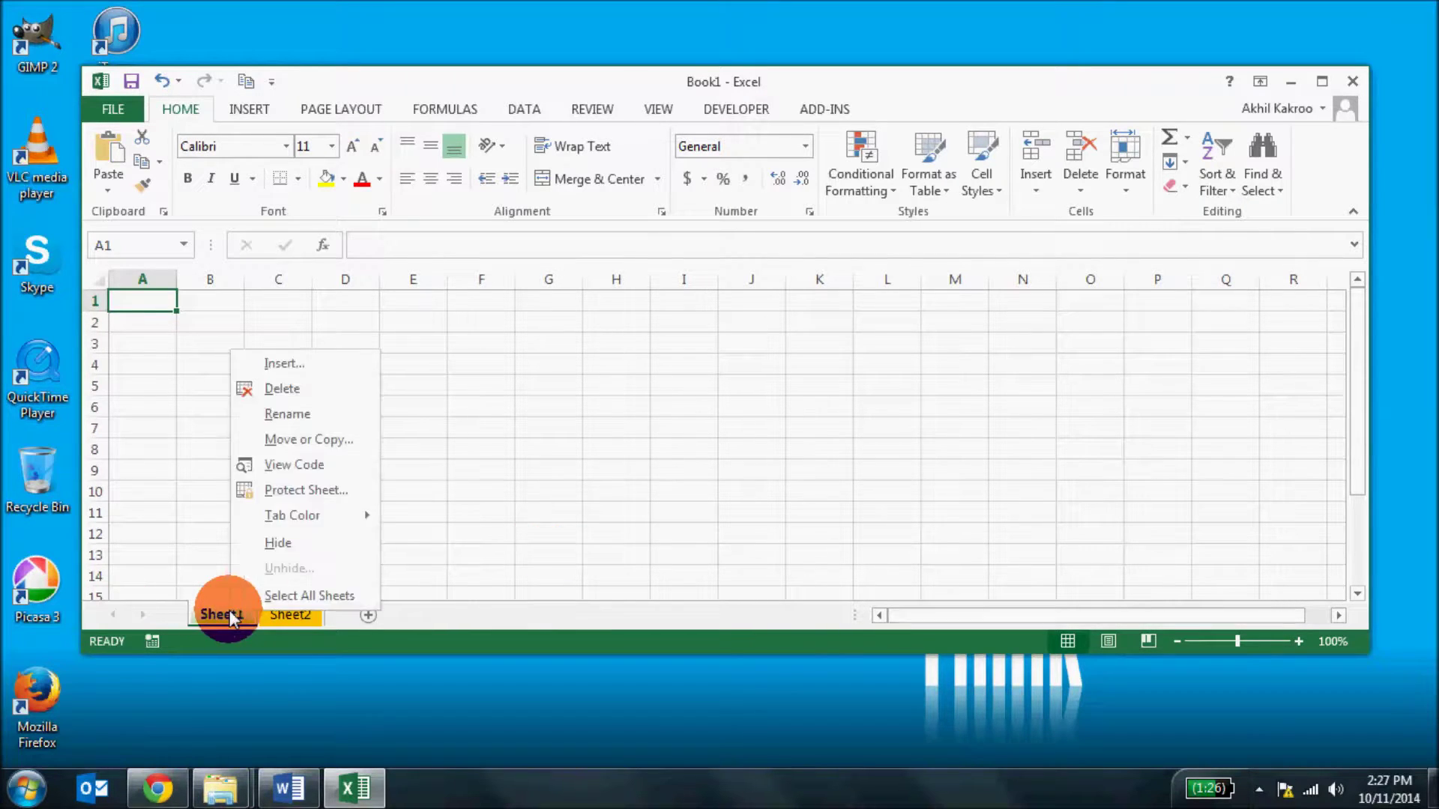
left_click(290, 420)
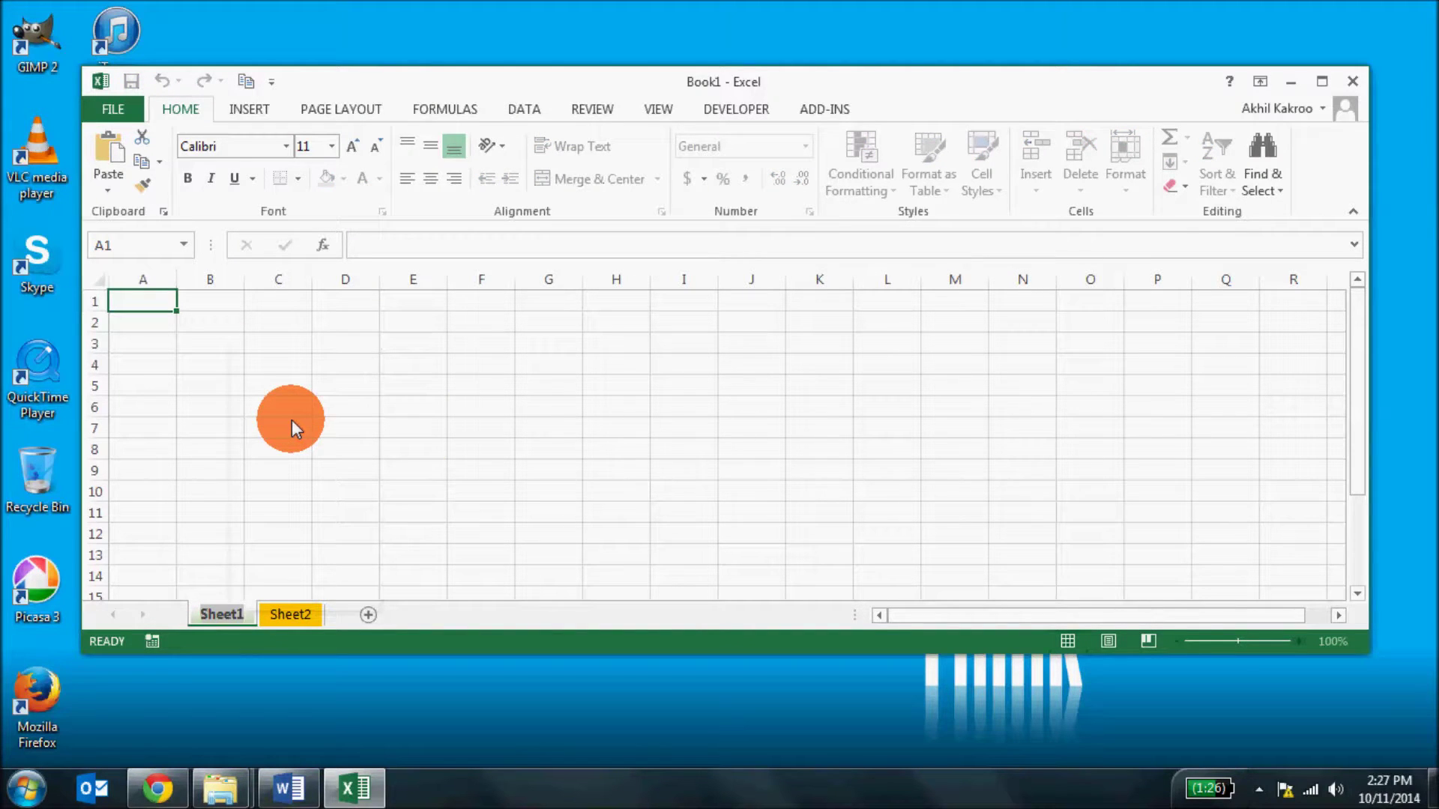
type("excel")
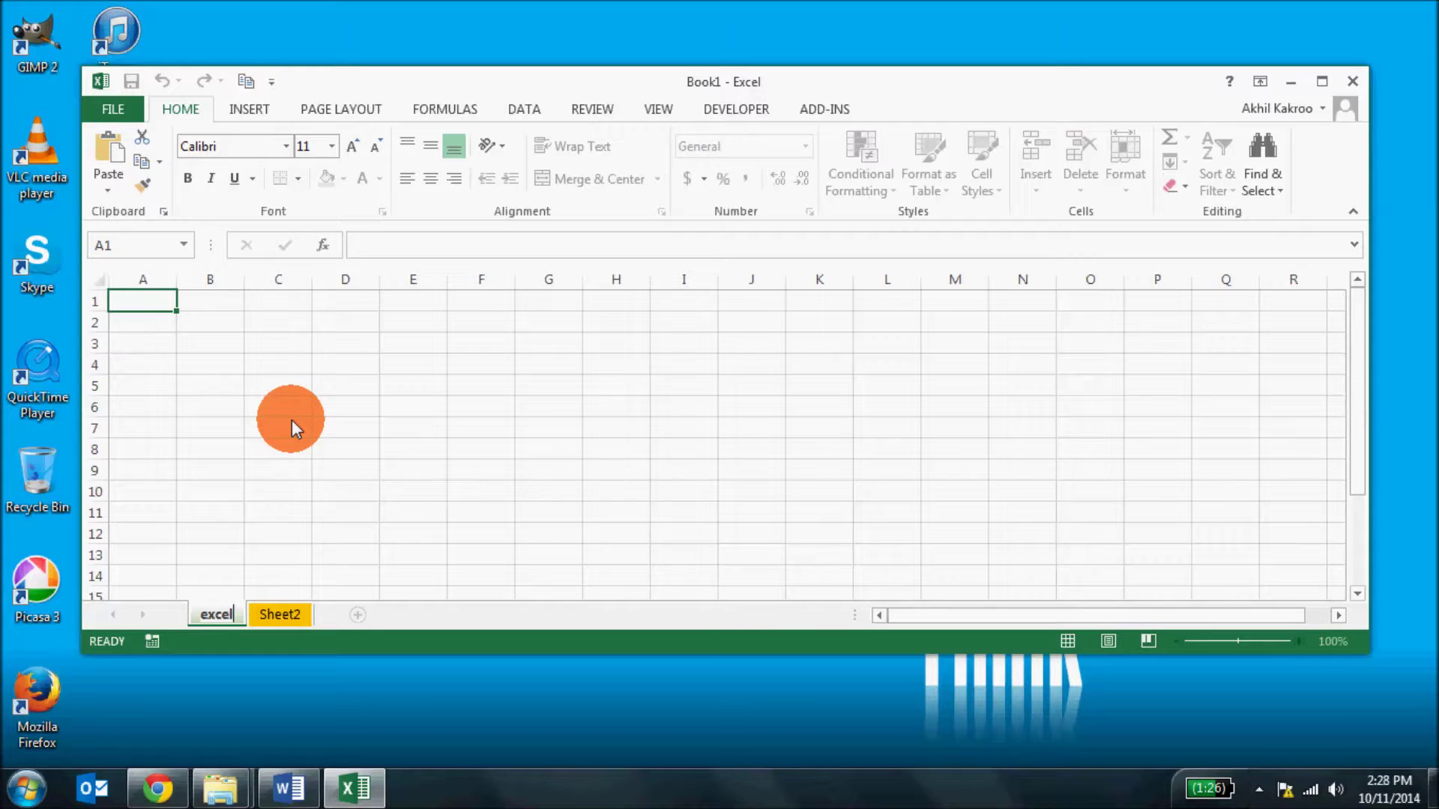
type("IsSimple")
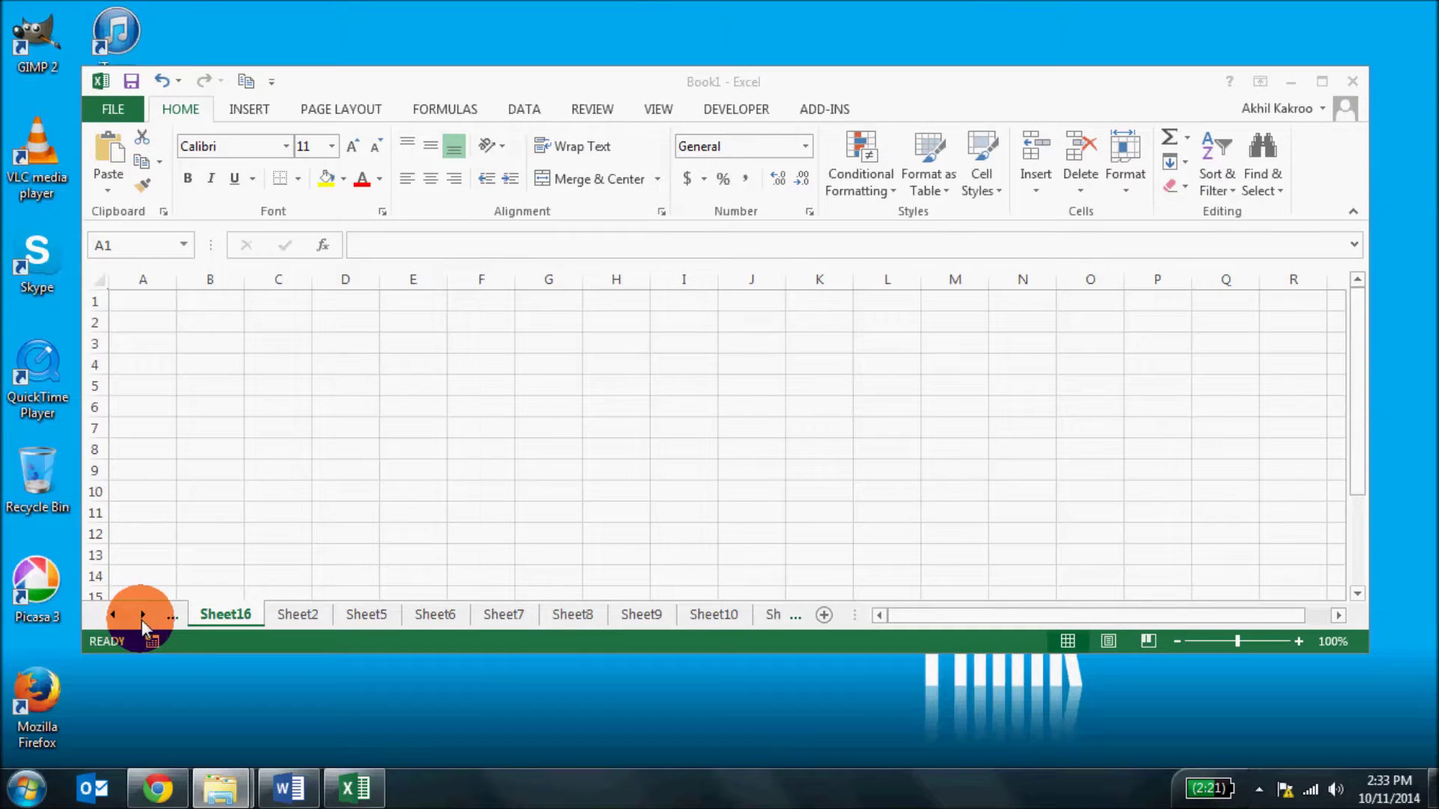
Scroll the sheet tabs right through the extra sheets, then back left toward Sheet1
left_click(142, 619)
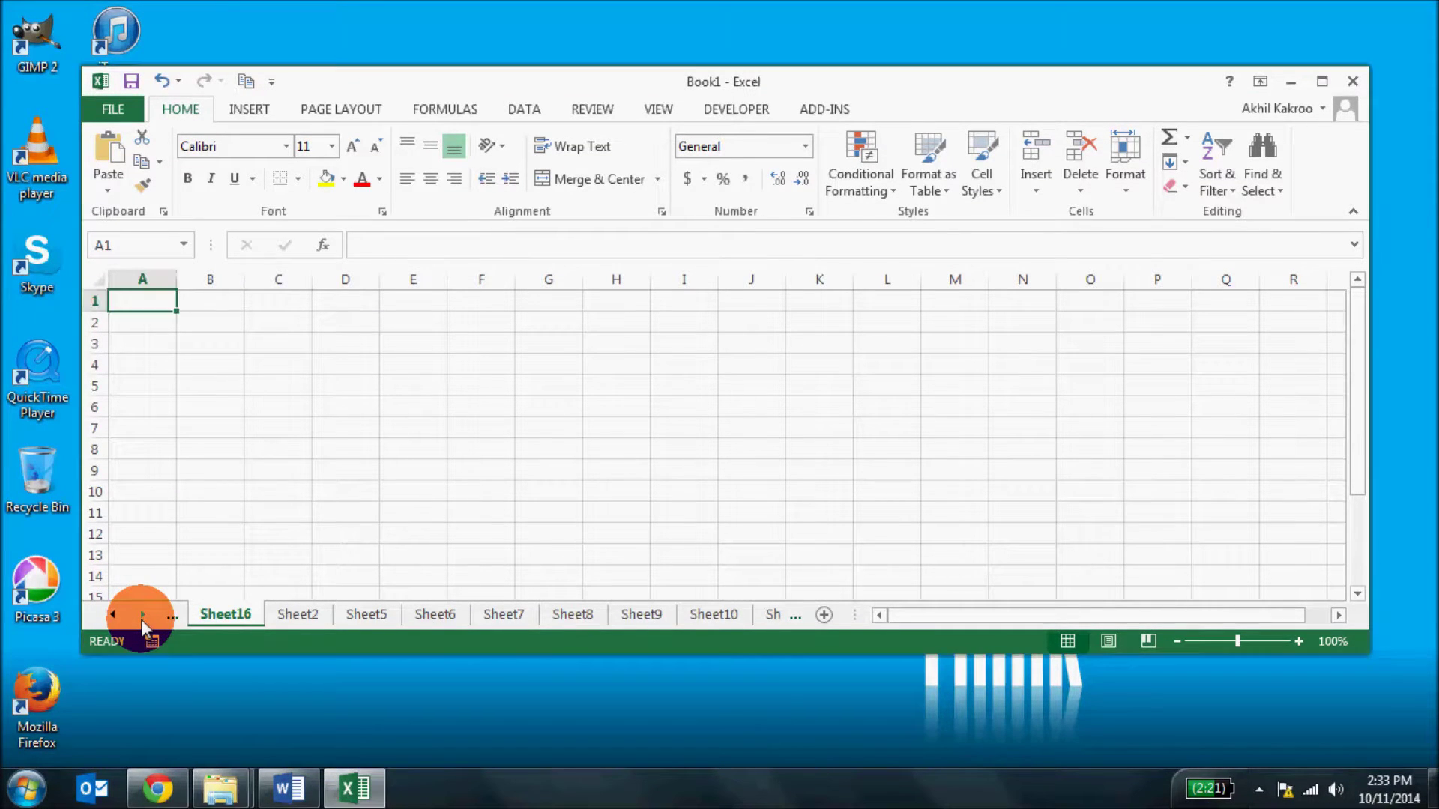
left_click(141, 619)
left_click(141, 619)
left_click(142, 618)
left_click(142, 618)
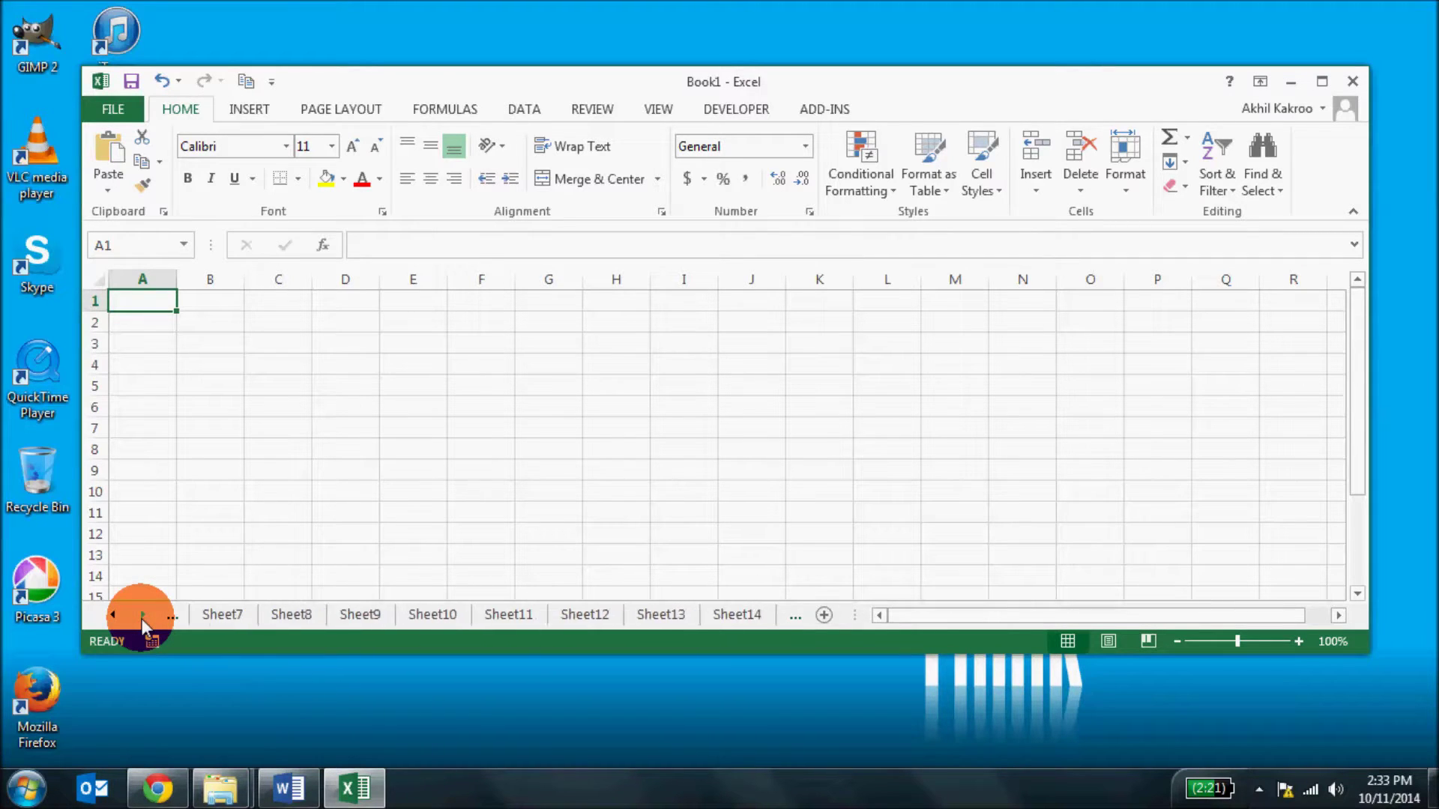
left_click(142, 618)
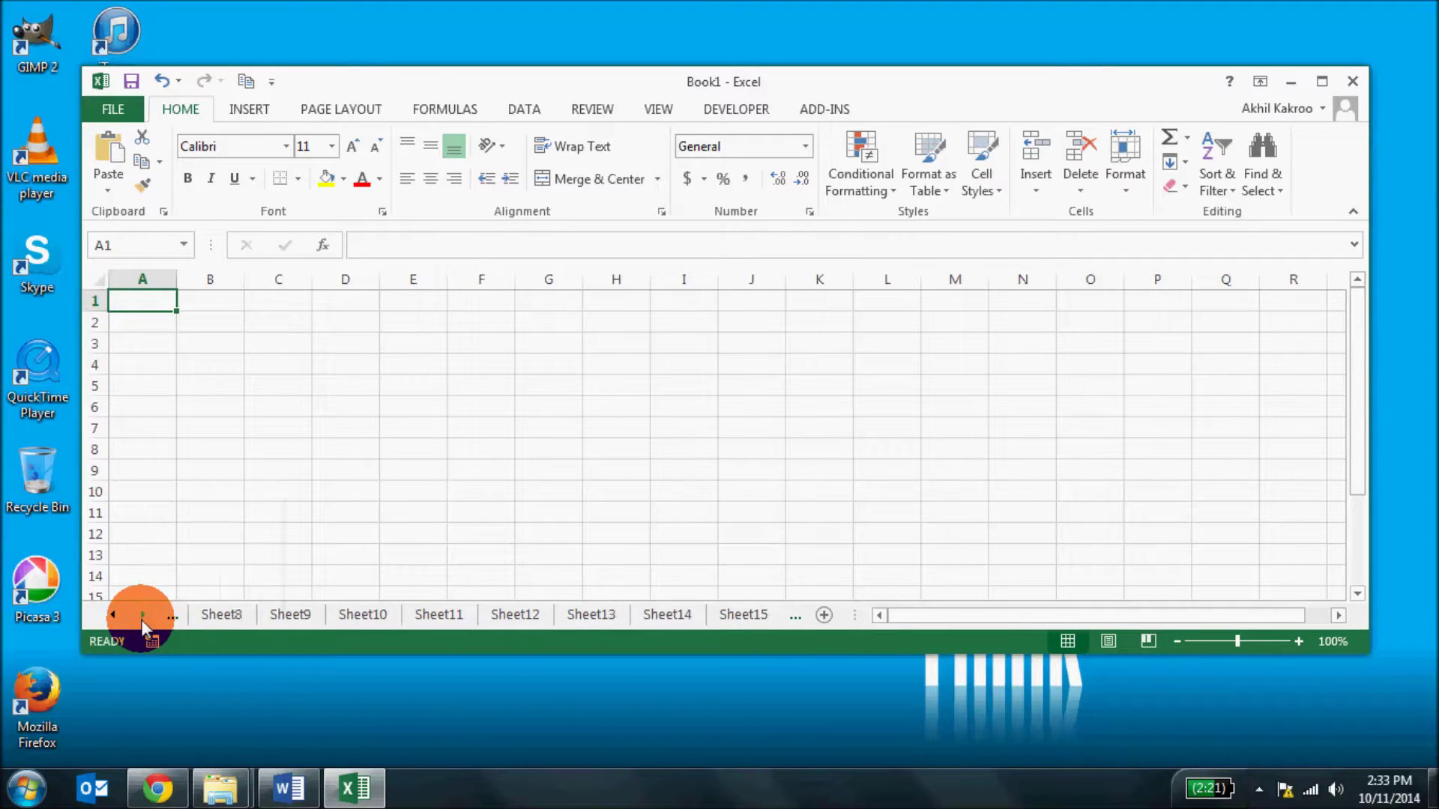
left_click(107, 615)
left_click(108, 615)
left_click(107, 615)
left_click(108, 616)
left_click(107, 615)
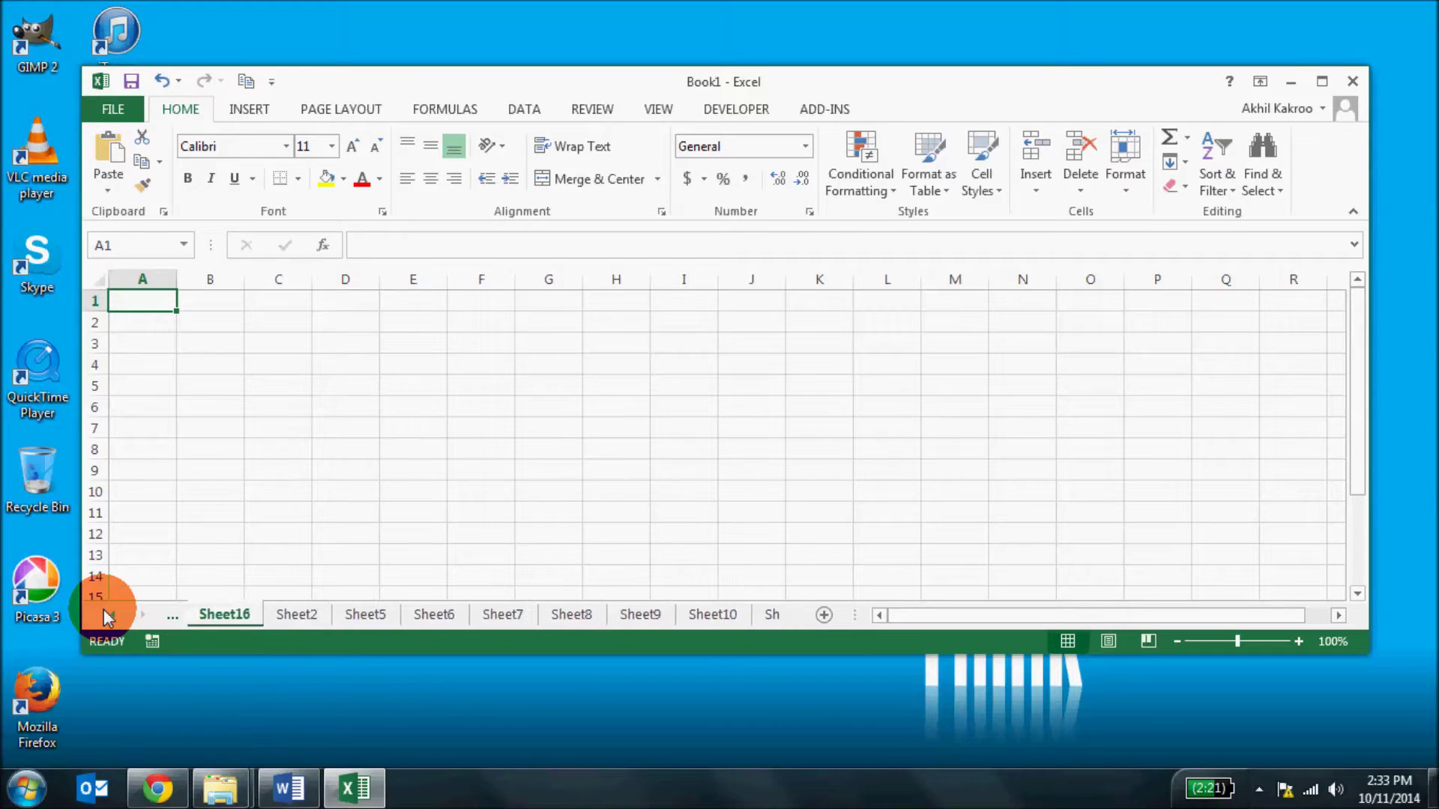
left_click(107, 615)
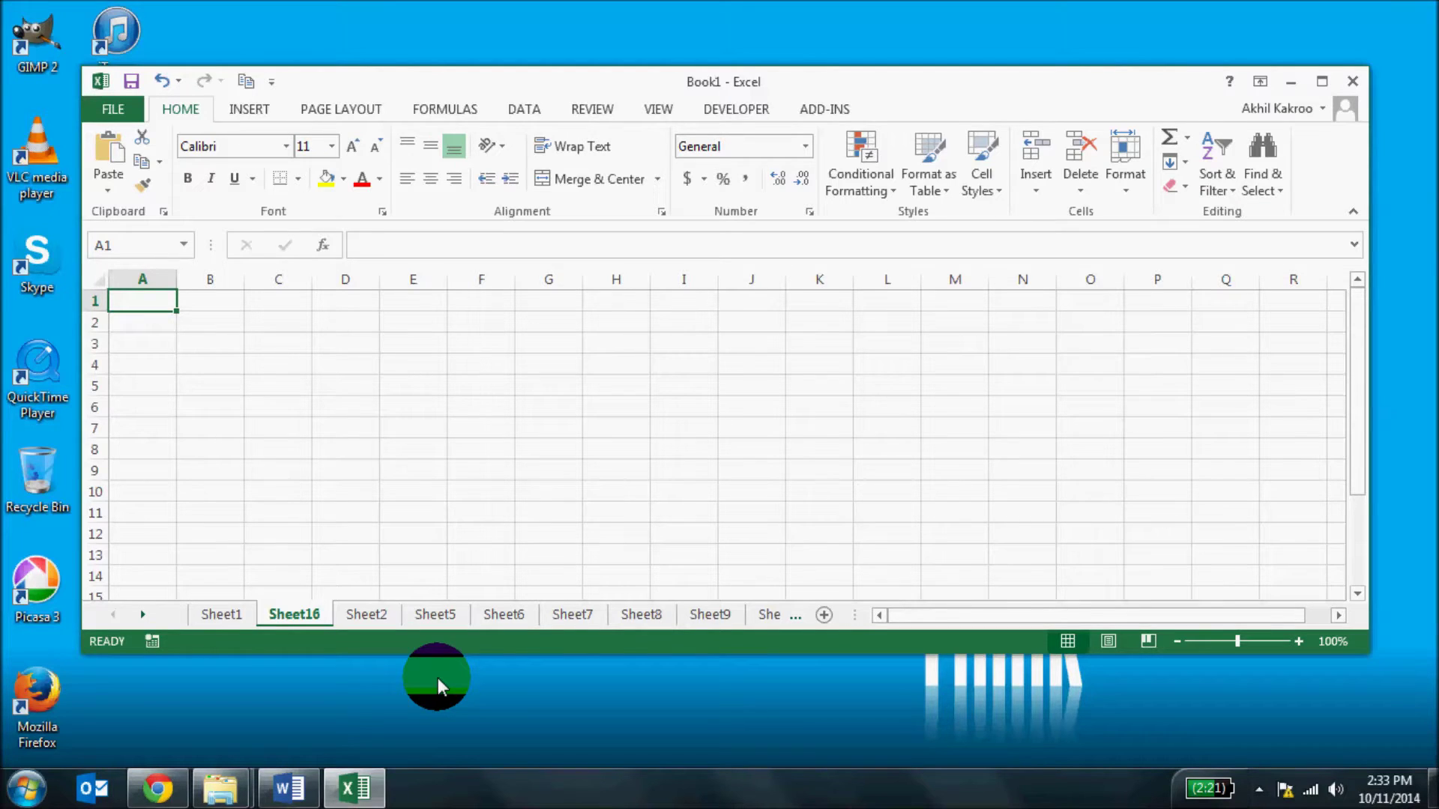
Enter 2, 3 and 4 into A1:A3 and select the three cells
type("2")
key("Return")
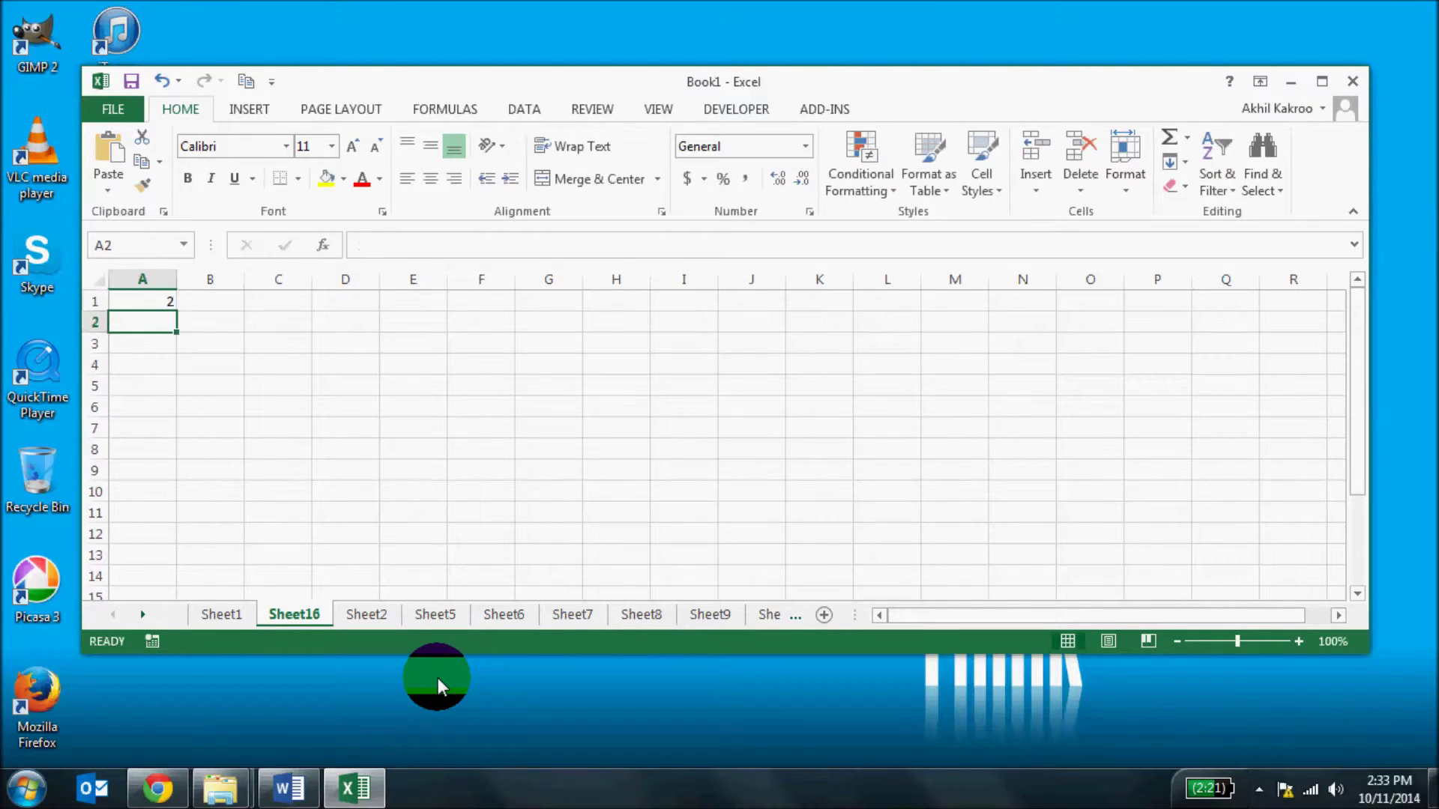
type("3")
key("Return")
type("4")
key("Return")
key("Up")
key("Up")
key("Up")
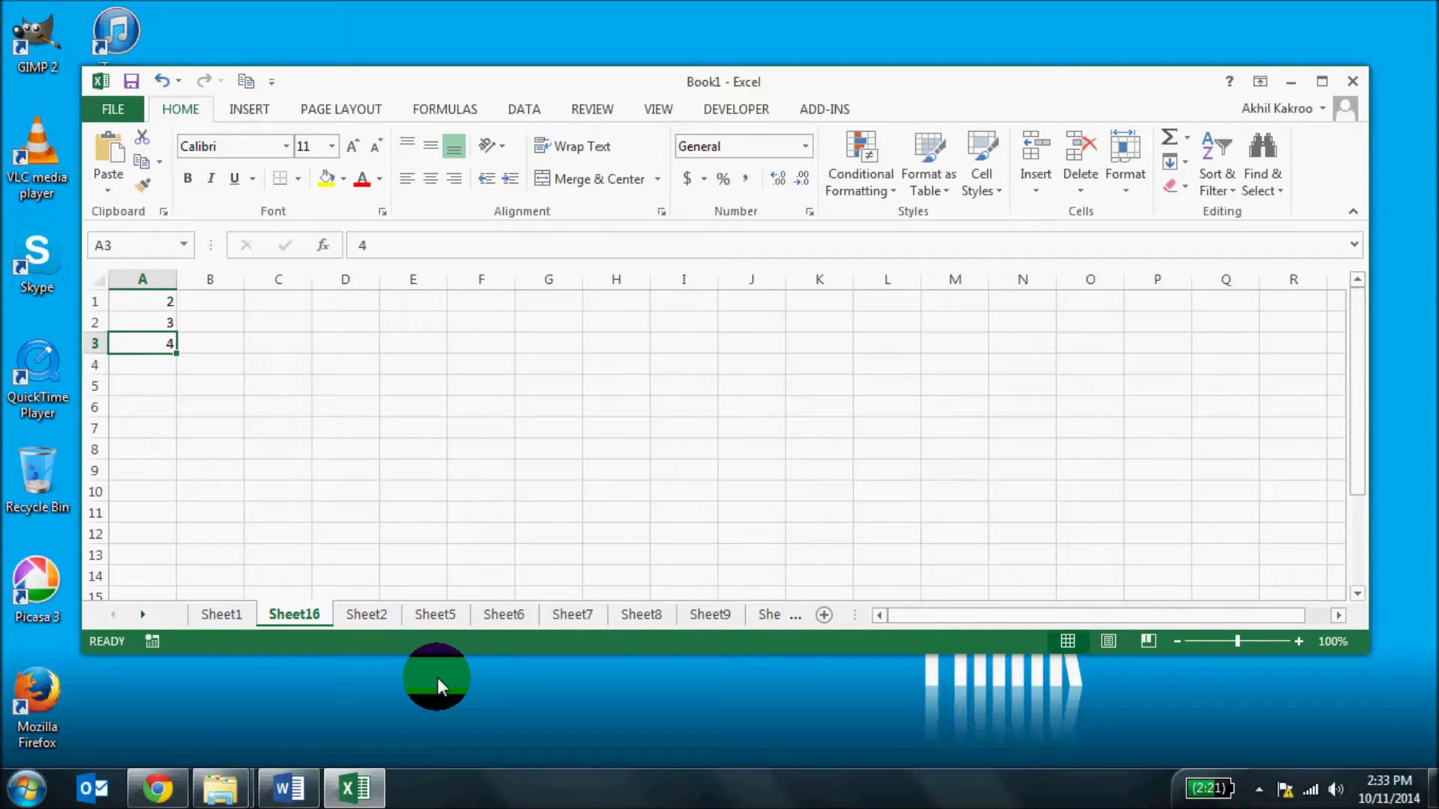
key("shift+Down")
key("shift+Down")
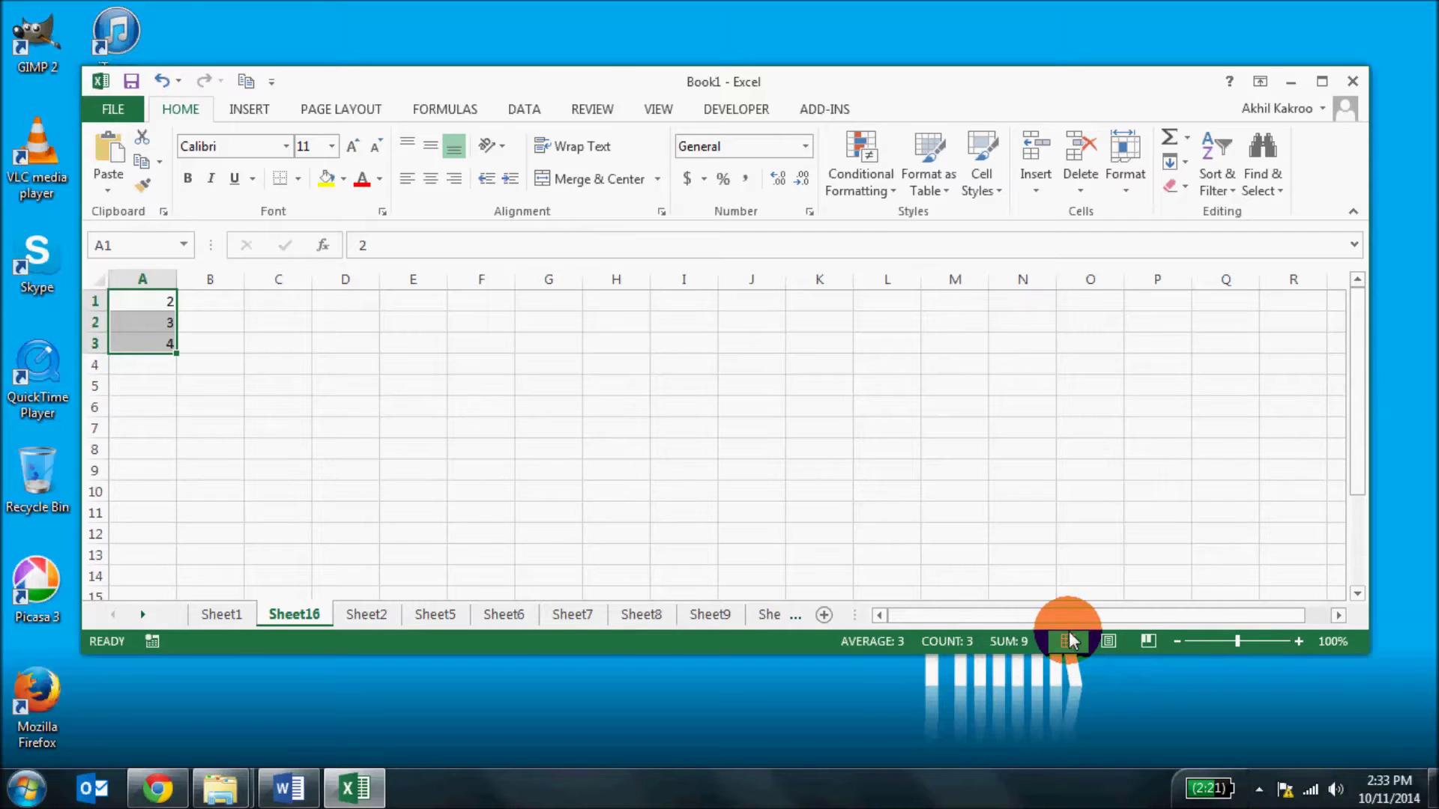
Zoom the sheet to 120%, maximize the window, and view the status bar options
left_click(1295, 642)
left_click(1295, 641)
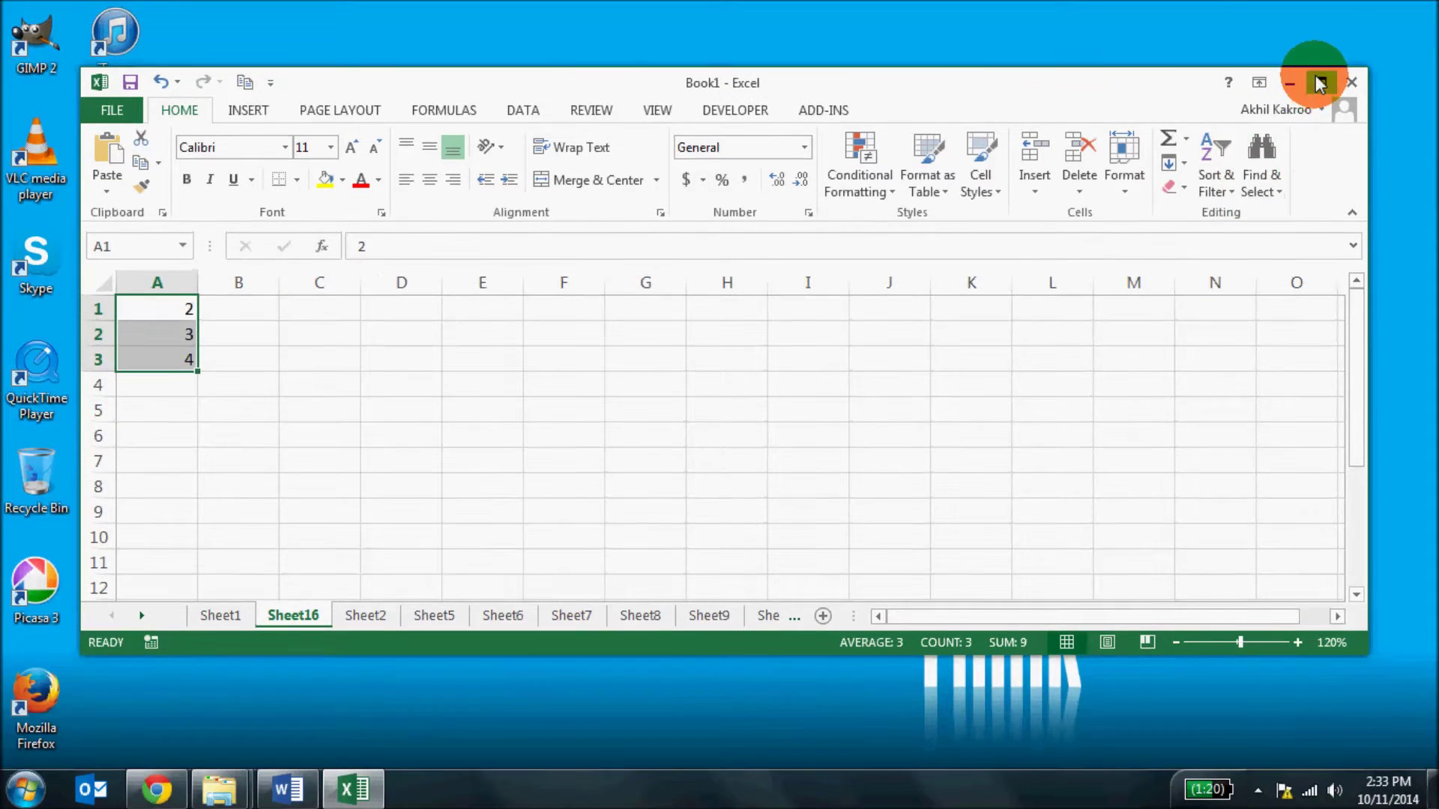
left_click(1320, 80)
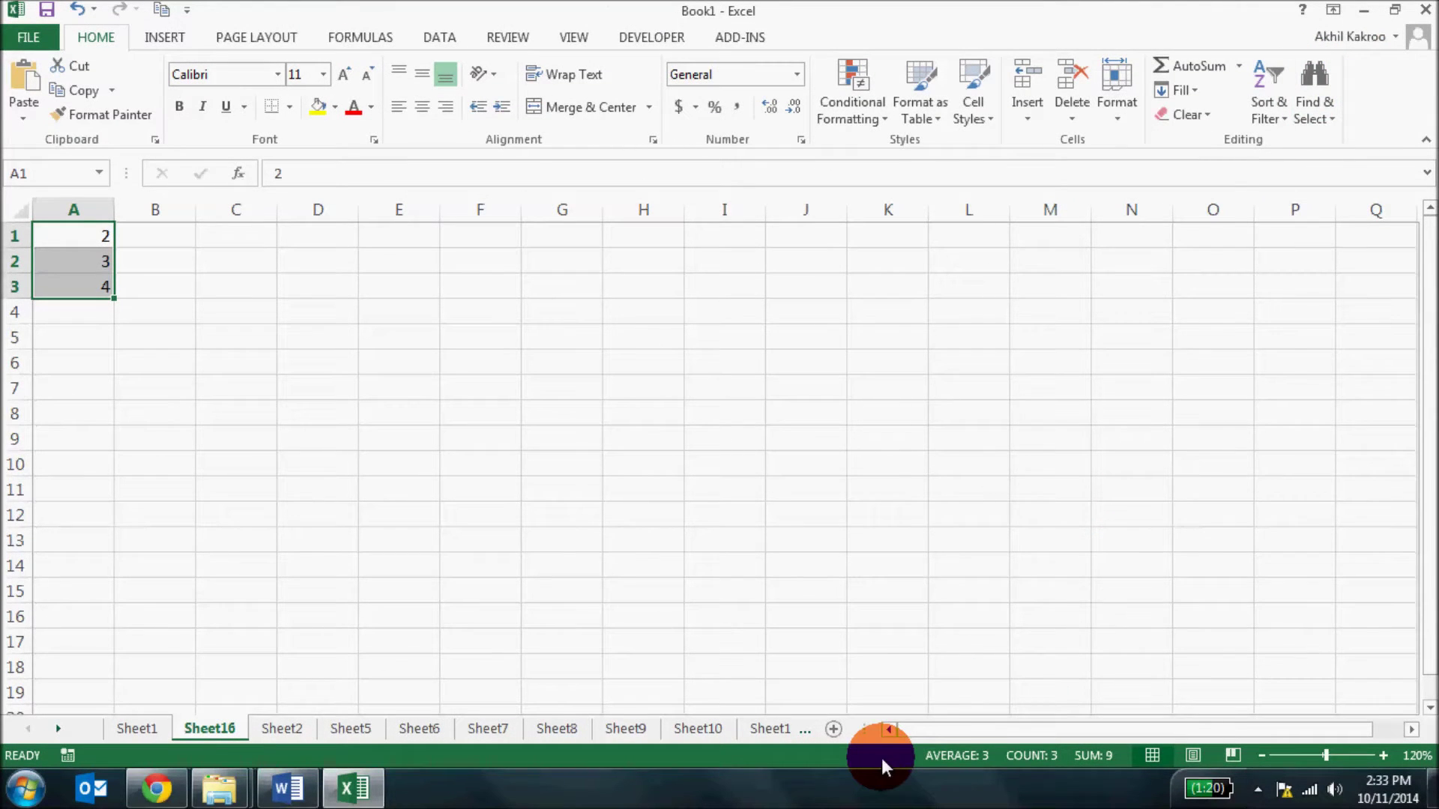
right_click(881, 758)
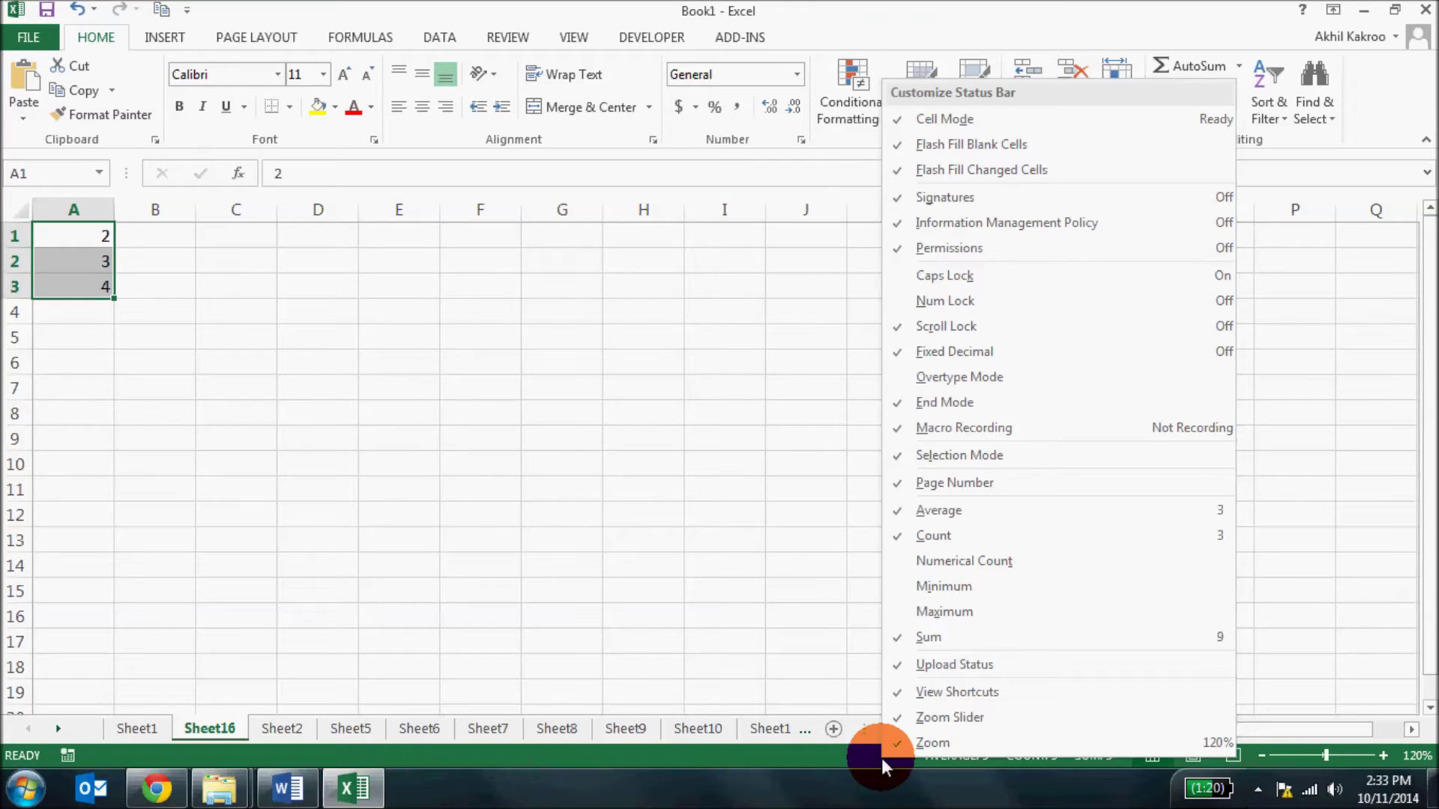
left_click(881, 758)
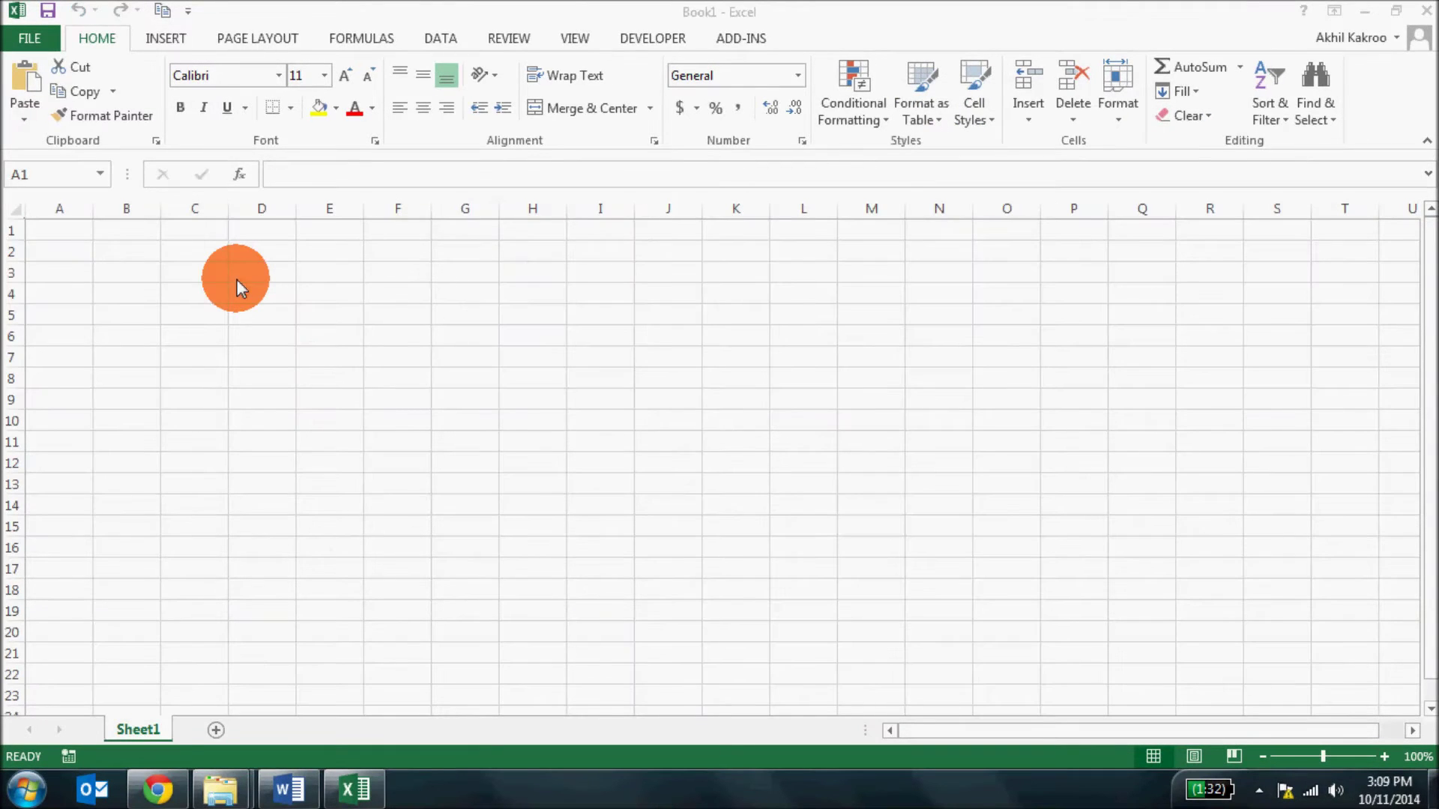